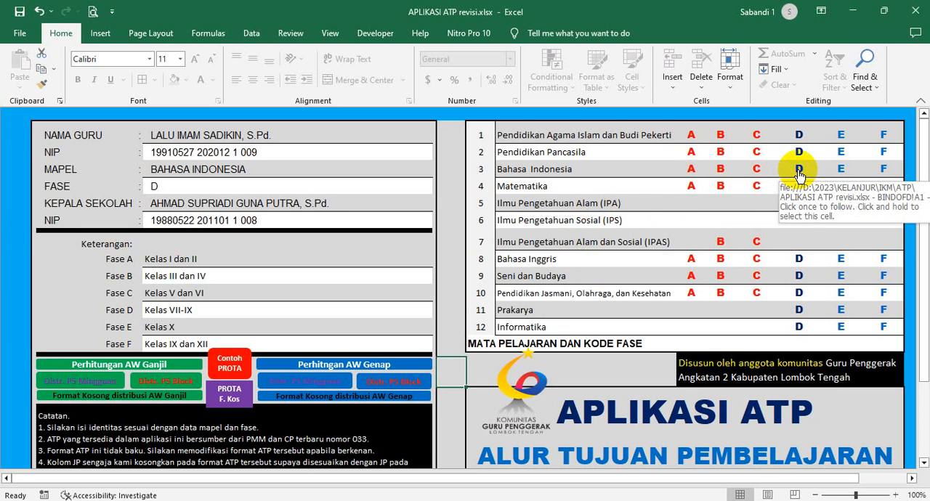
- Open the Bahasa Indonesia phase D learning-objectives sheet, look through its table, and return to the home sheet
left_click(798, 171)
scroll(503, 299, "down", 2)
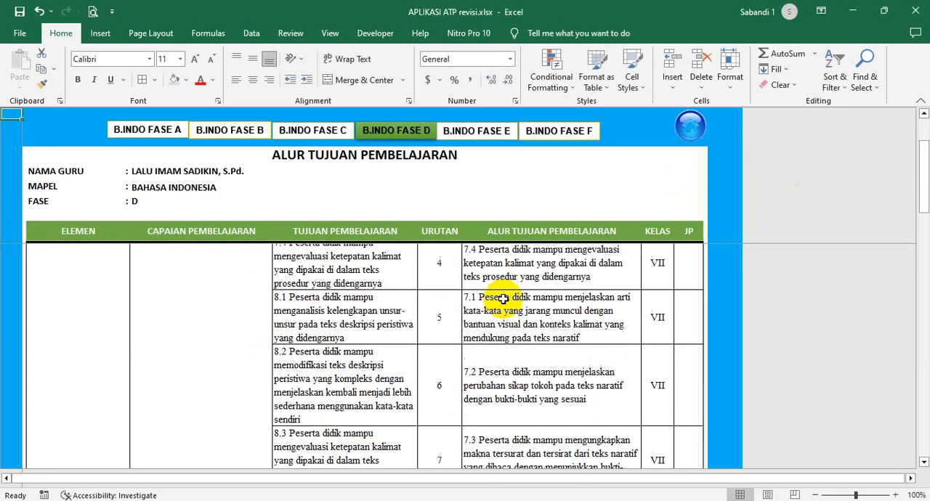
scroll(503, 299, "up", 2)
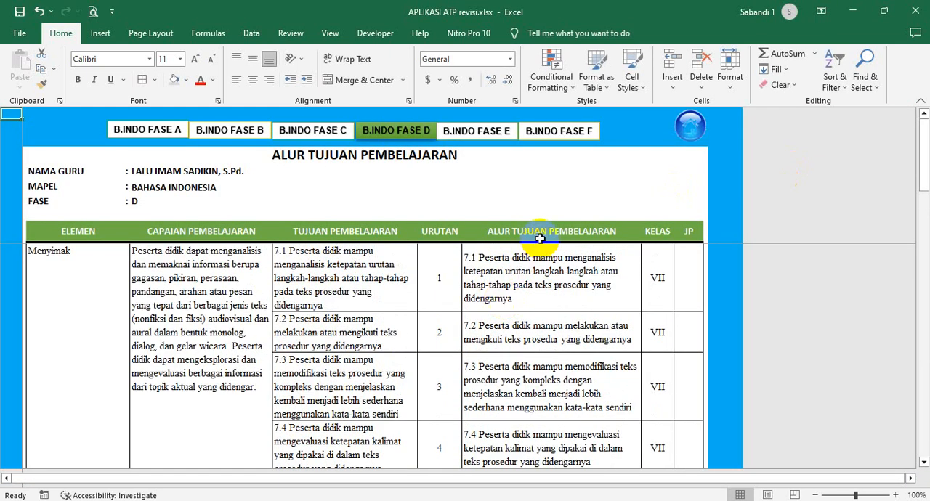
left_click(691, 130)
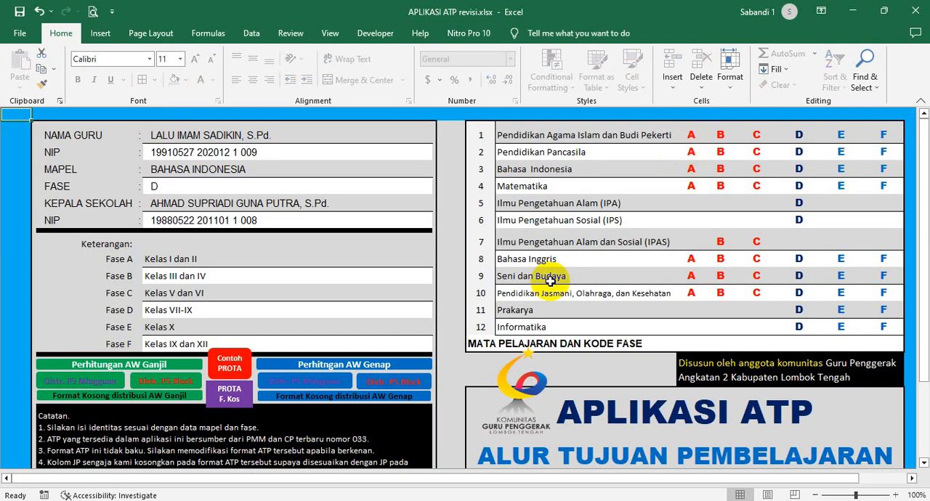
- View the blank time-allocation distribution formats for the Ganjil and Genap semesters, returning to the home sheet after each
left_click(362, 293)
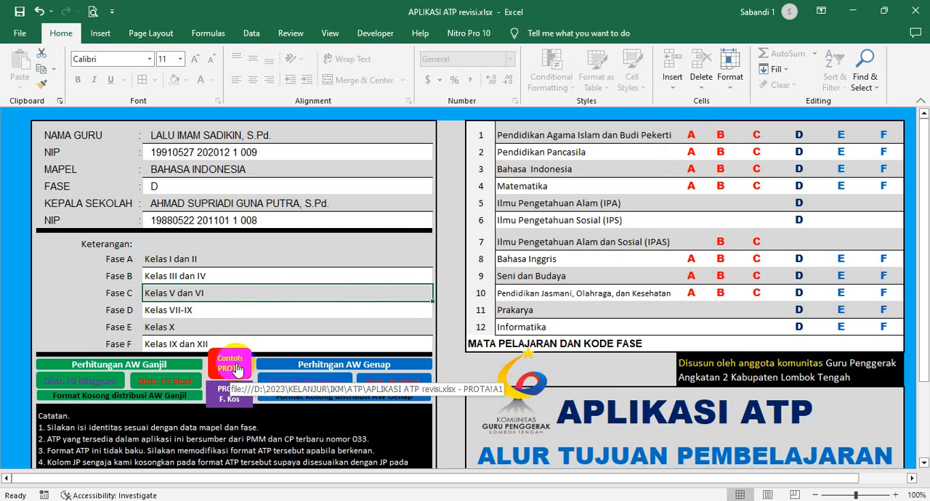
left_click(187, 396)
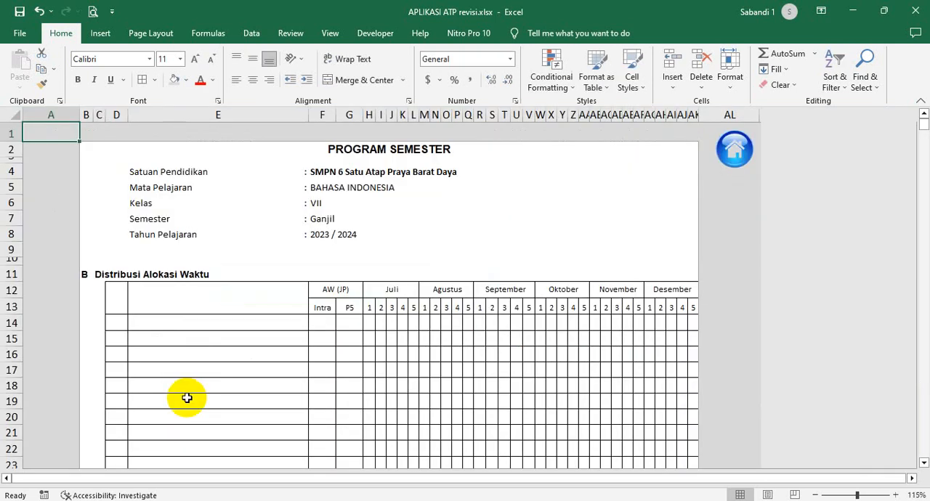
left_click(735, 149)
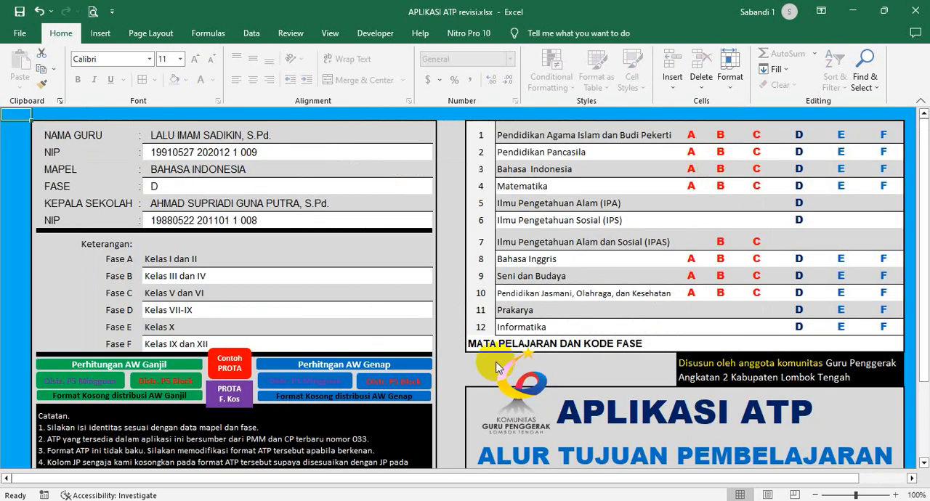
left_click(405, 399)
left_click(686, 143)
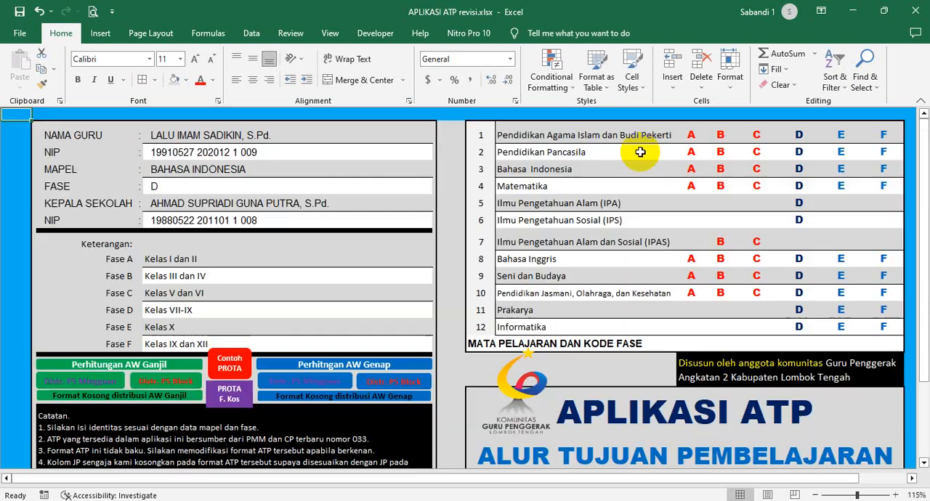
- Review the identity fields for teacher name, NIP, subject, phase and principal, along with the phase descriptions and notes below
left_click(361, 203)
left_click(190, 136)
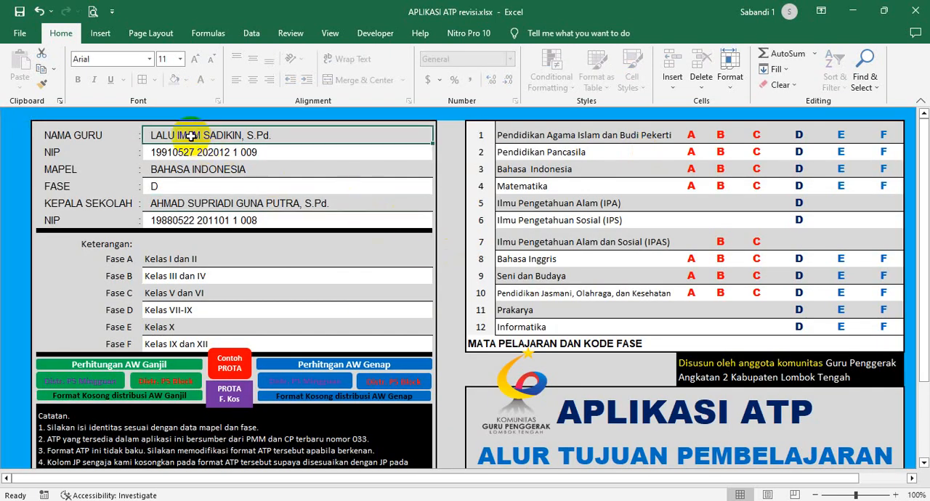
left_click(193, 153)
left_click(199, 170)
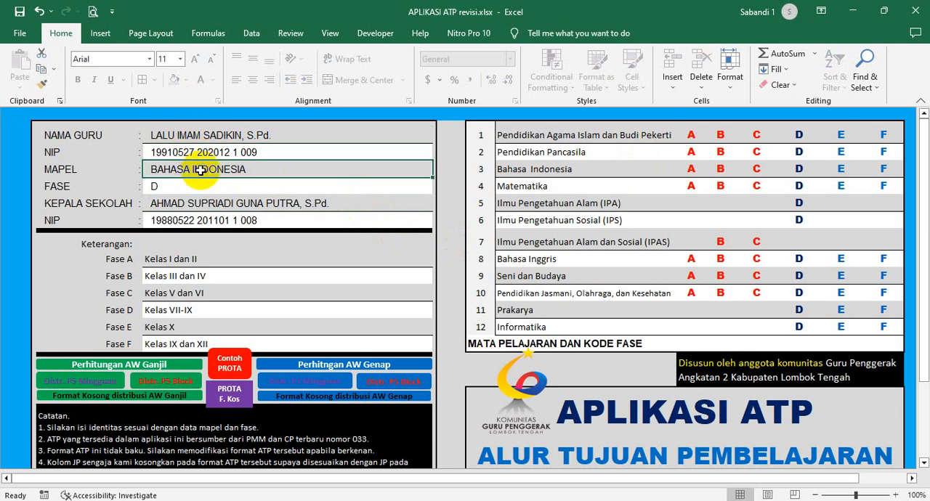
left_click(202, 186)
left_click(205, 203)
left_click(206, 219)
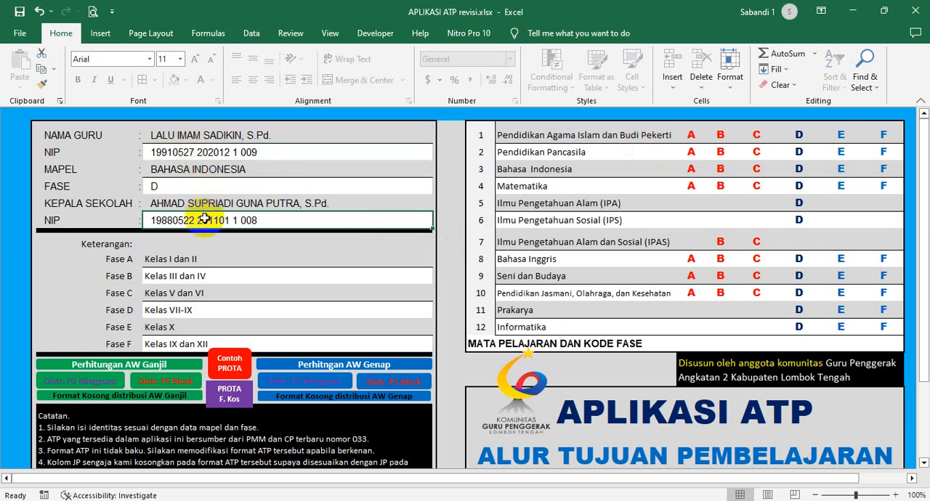
scroll(239, 258, "down", 1)
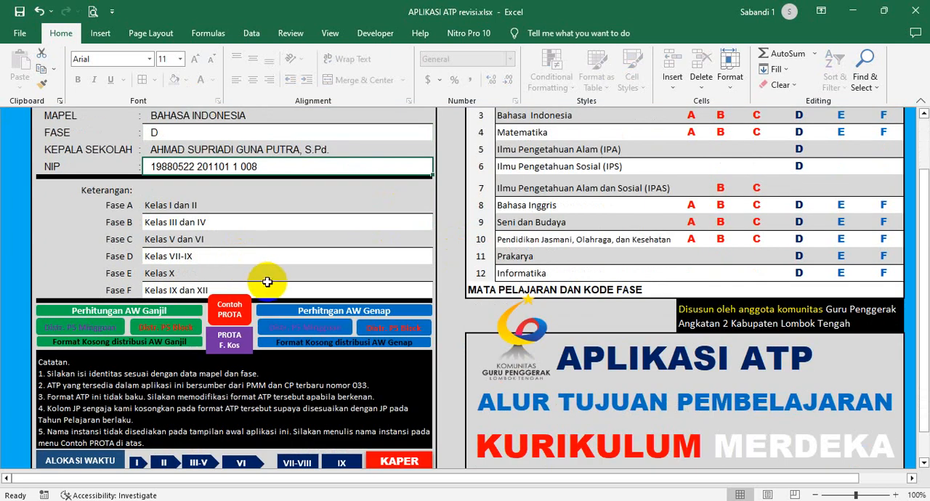
scroll(267, 282, "up", 1)
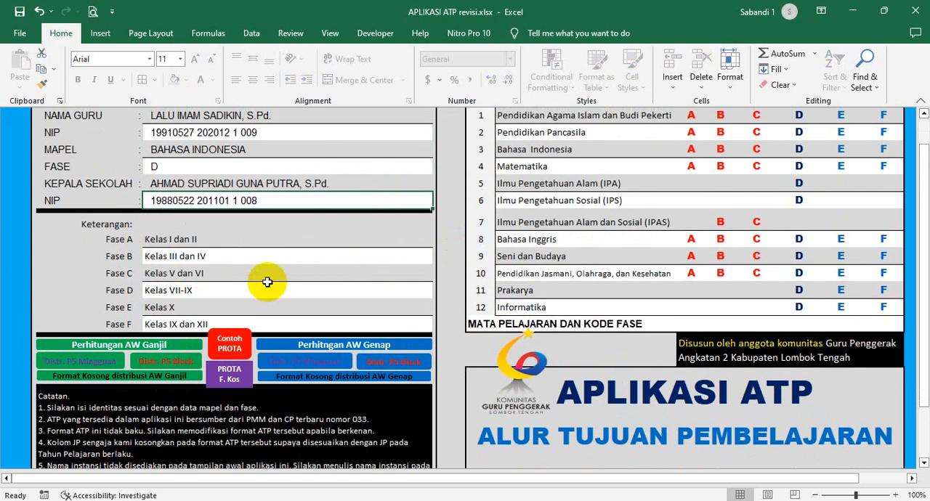
left_click(215, 161)
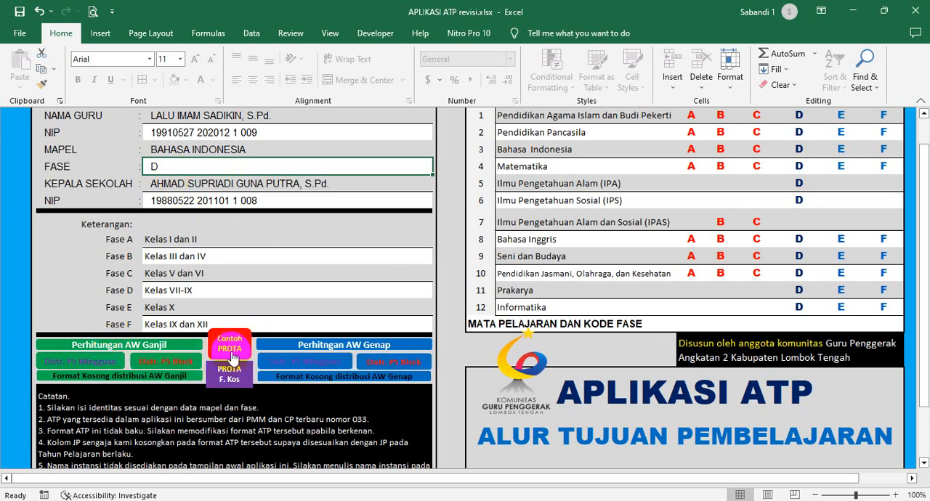
- Open the sample annual program (Contoh PROTA) and examine its Ganjil semester table
left_click(230, 351)
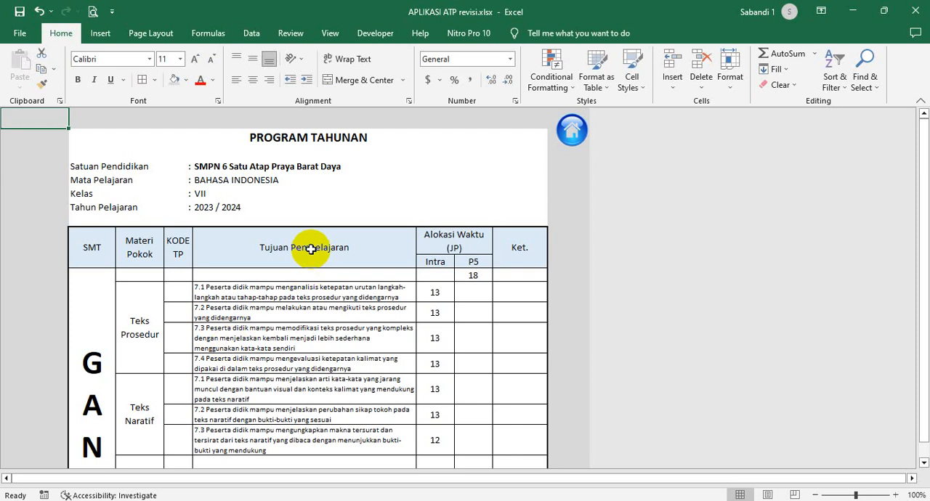
scroll(310, 253, "down", 1)
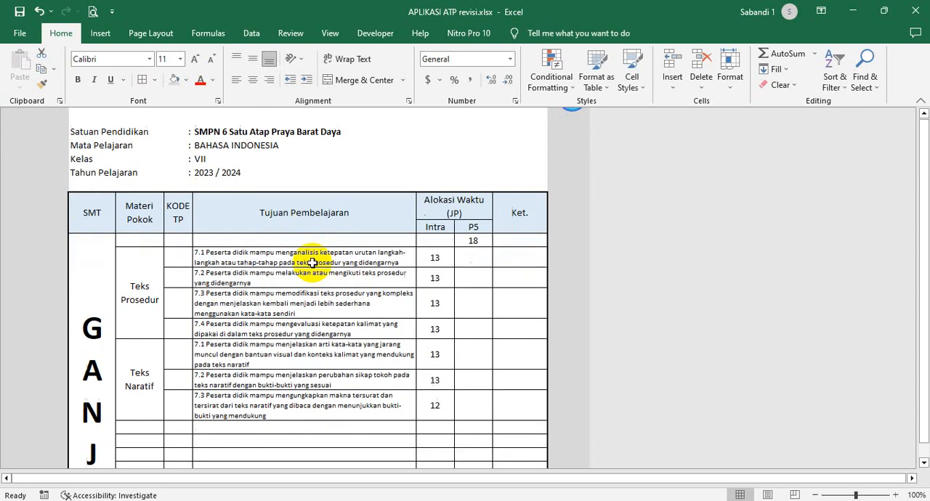
scroll(393, 243, "up", 1)
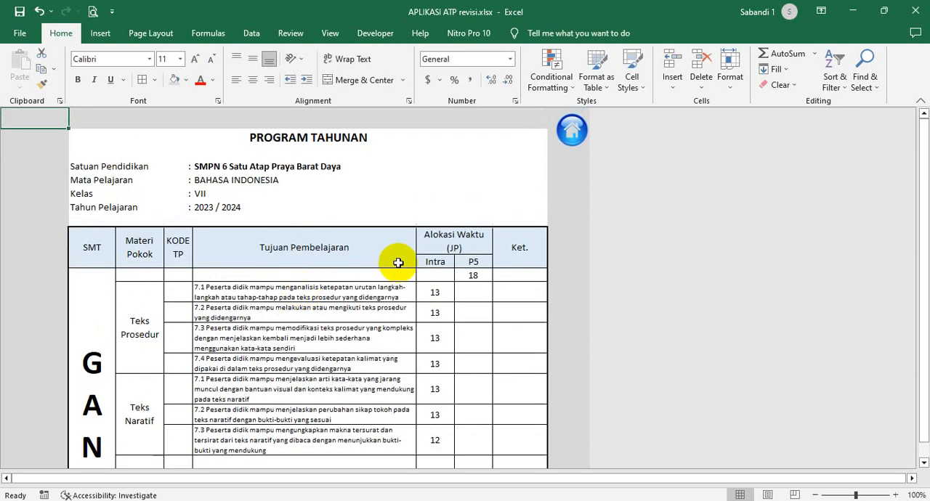
scroll(386, 305, "down", 1)
scroll(386, 309, "down", 4)
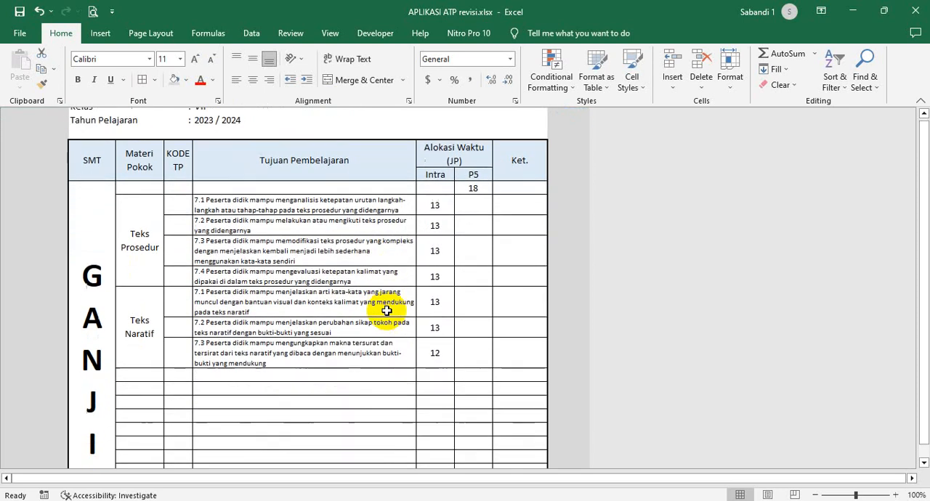
left_click(88, 252)
- Examine the sample annual program's Genap semester table down to the yearly totals, and return to the home sheet
scroll(199, 287, "down", 5)
scroll(200, 302, "down", 3)
left_click(109, 322)
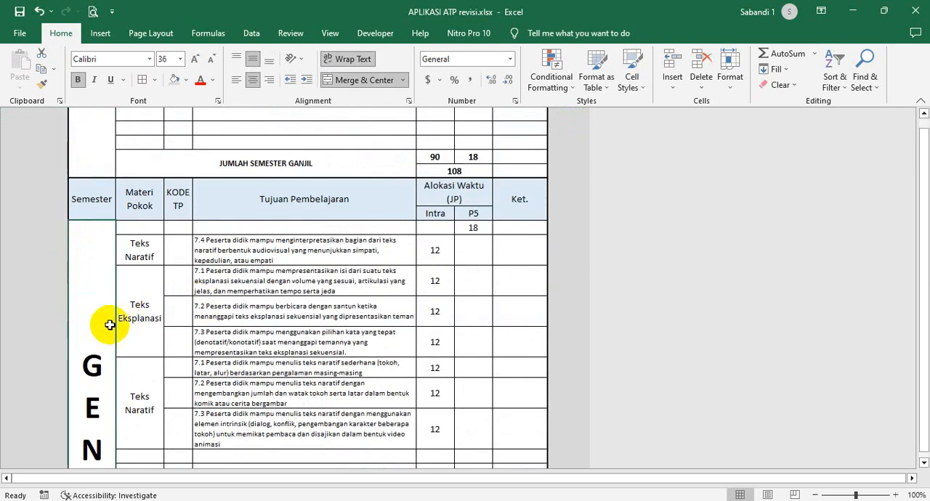
scroll(247, 323, "down", 3)
scroll(247, 333, "down", 4)
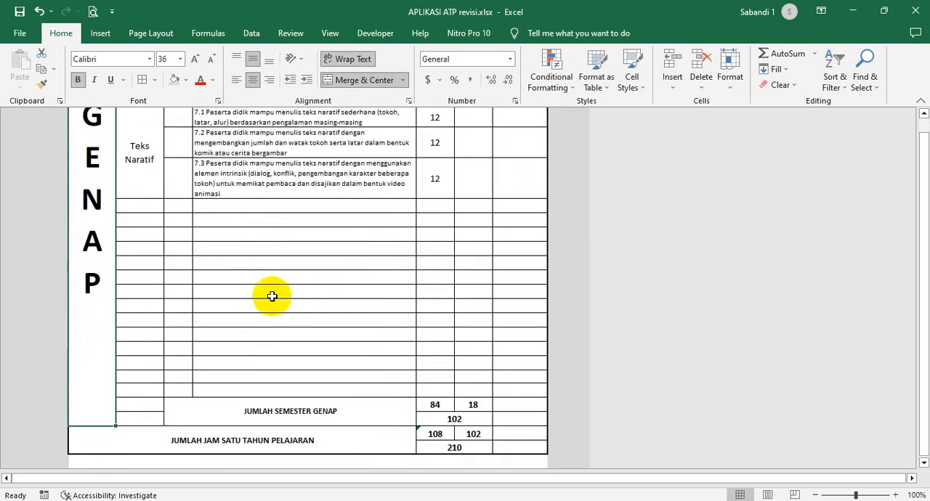
scroll(266, 278, "up", 10)
scroll(266, 278, "up", 10)
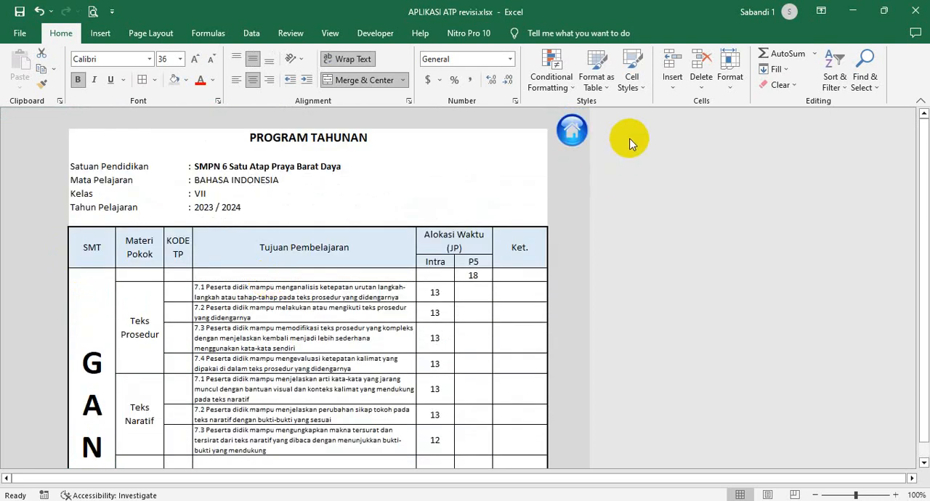
left_click(575, 131)
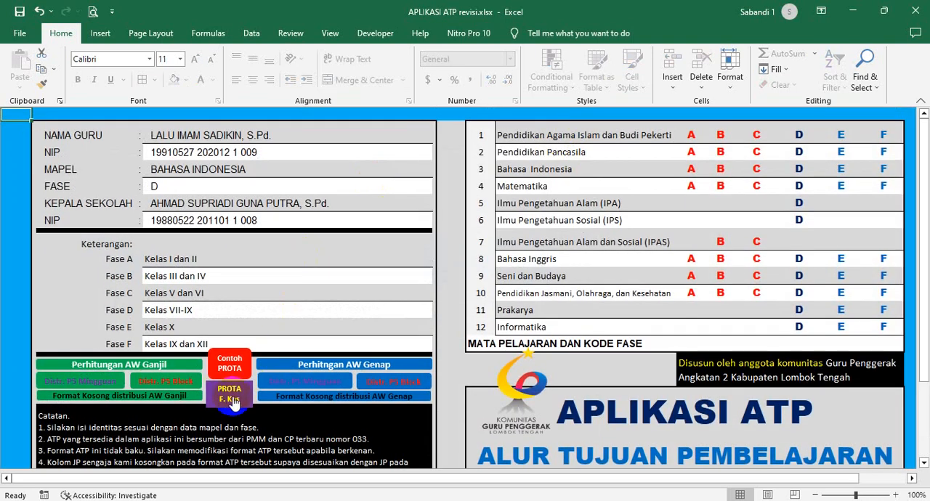
- Open the blank annual program format (PROTA F. Kos), inspect its header fields and empty semester tables, and return to the home sheet
left_click(230, 399)
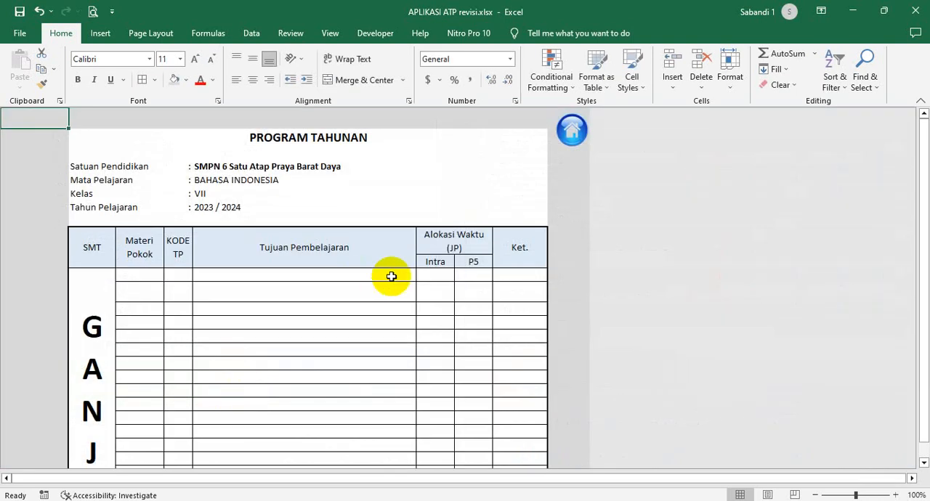
left_click(352, 298)
left_click(388, 197)
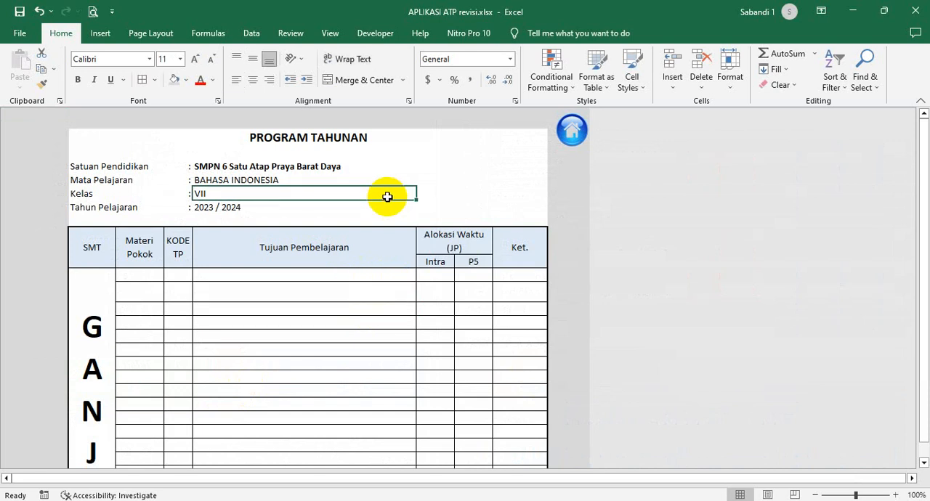
scroll(316, 255, "down", 2)
left_click_drag(315, 258, 327, 317)
scroll(315, 347, "down", 4)
scroll(315, 350, "down", 3)
scroll(326, 320, "up", 5)
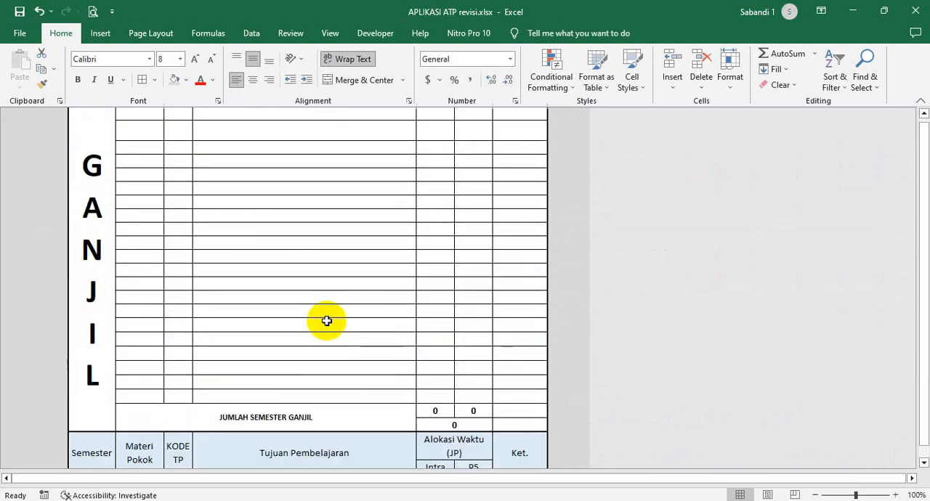
scroll(327, 320, "up", 4)
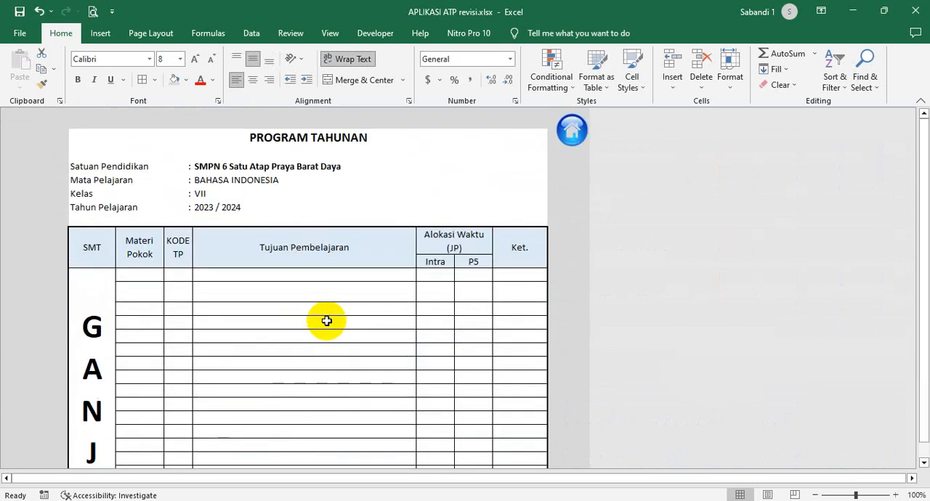
left_click(574, 140)
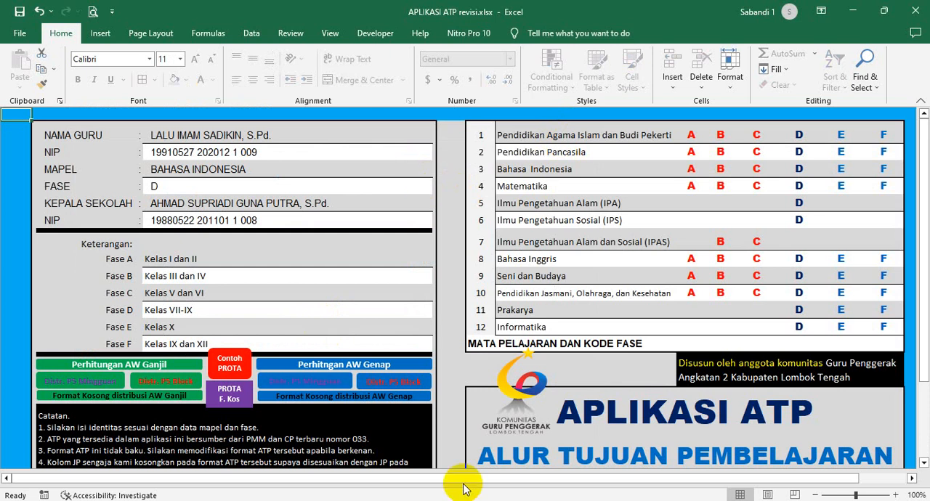
- Switch to the workbook APLIKASI KD K13 SD-SMP_lengkap.xlsx and open its SMP section
left_click(448, 500)
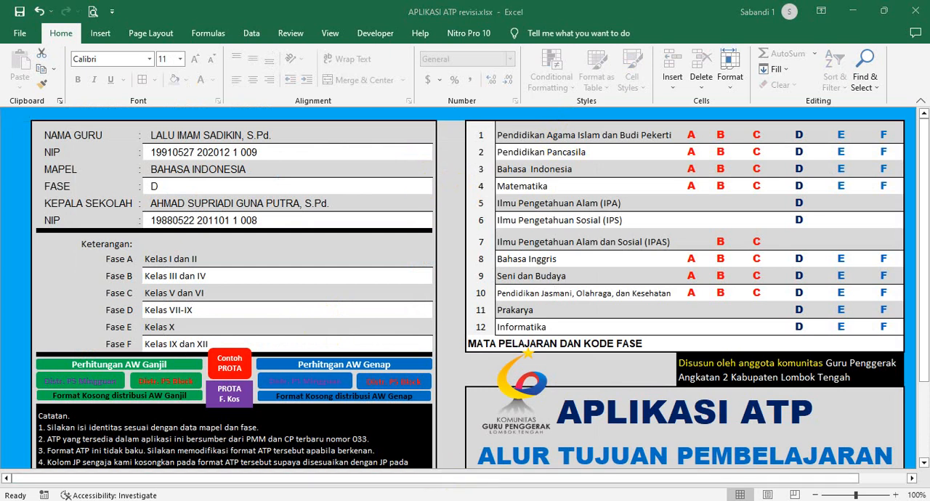
left_click(657, 443)
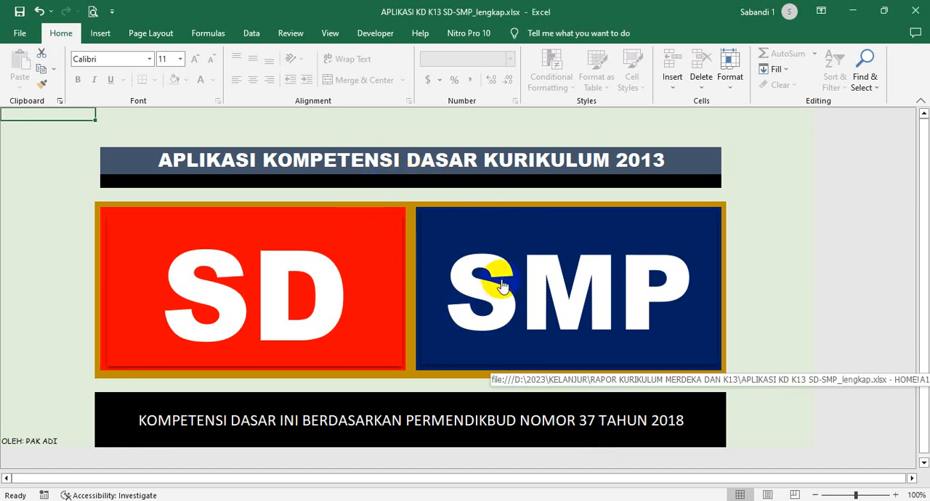
left_click(550, 280)
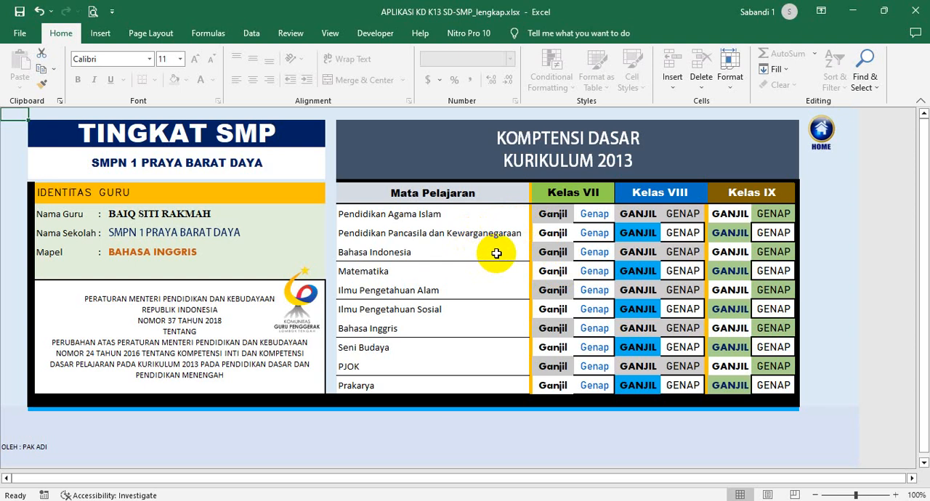
- Open the Bahasa Indonesia class VII Ganjil competency sheet and review its Pengetahuan and Keterampilan items
left_click(497, 253)
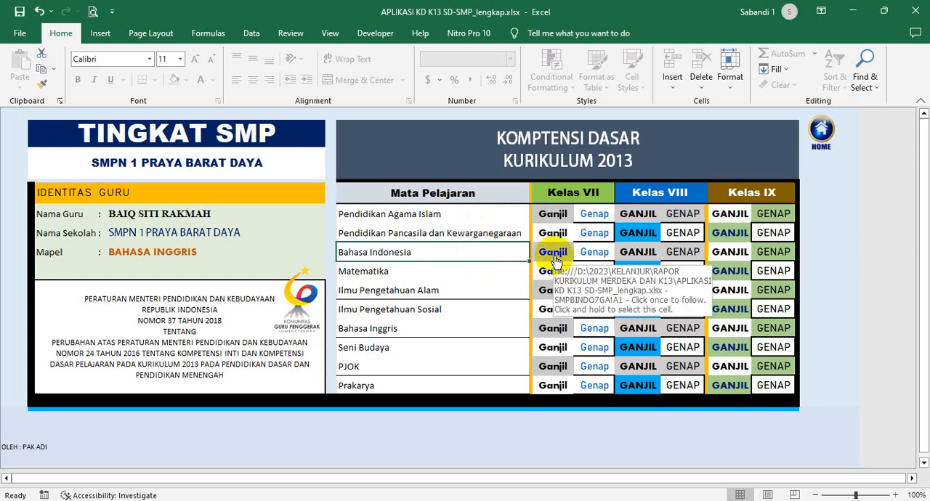
left_click(553, 253)
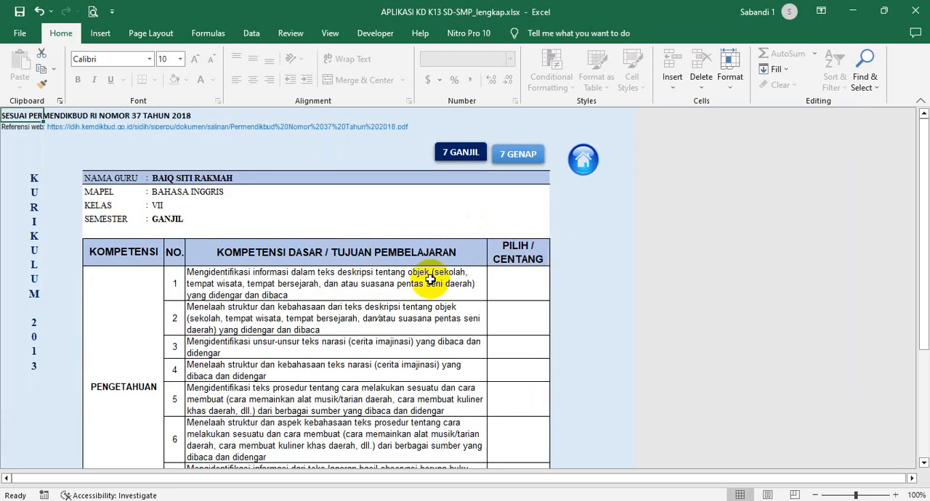
scroll(378, 247, "down", 1)
left_click_drag(320, 232, 311, 439)
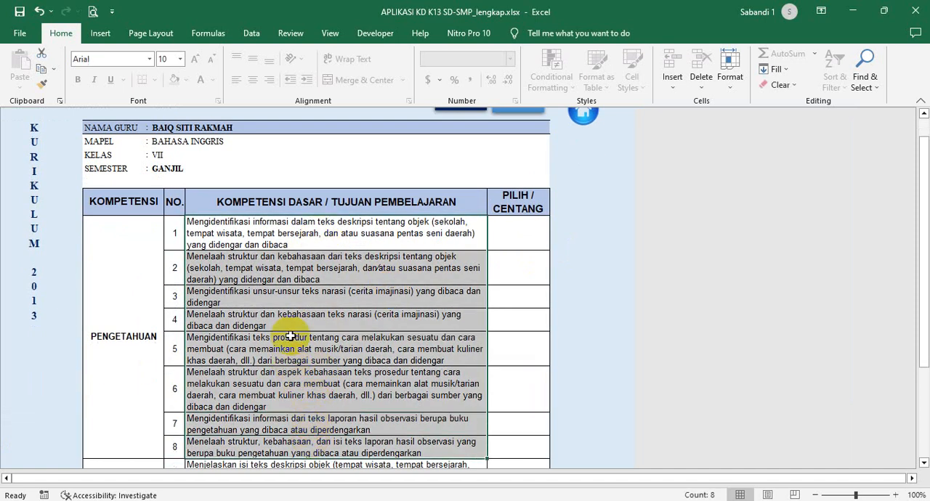
scroll(291, 338, "down", 4)
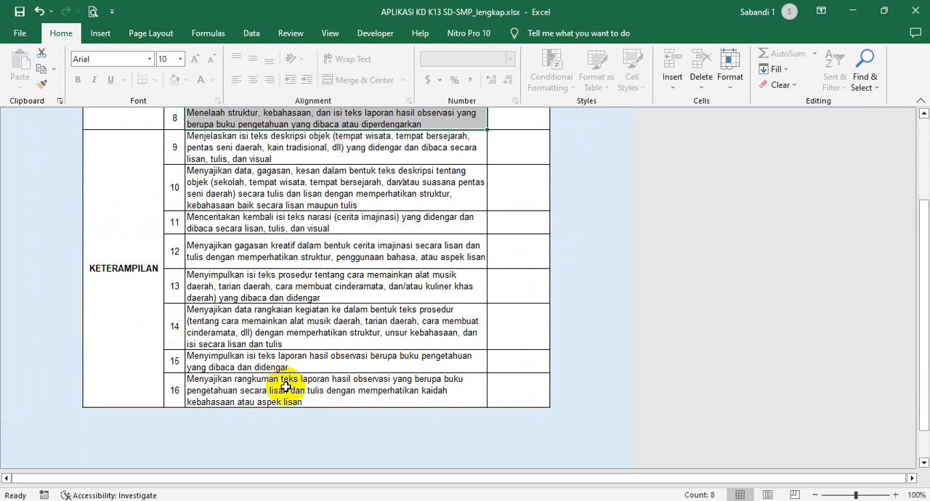
left_click(305, 360)
scroll(290, 352, "up", 5)
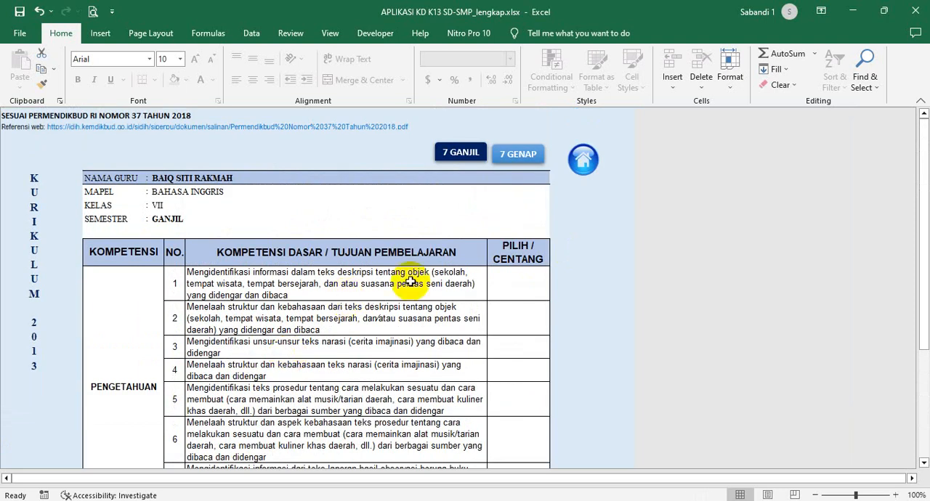
- Open the class VII Genap competency sheet, review its Pengetahuan and Keterampilan items, and return to the SMP subject overview
left_click(519, 159)
scroll(313, 218, "down", 5)
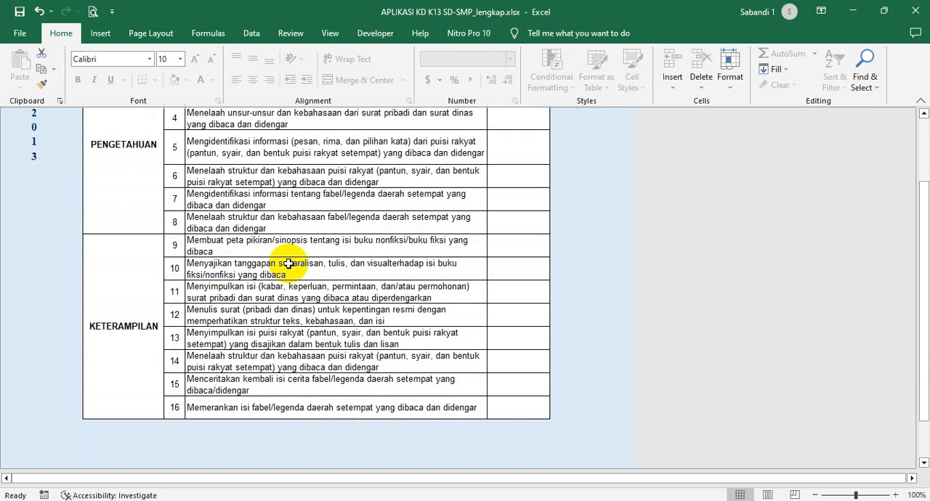
scroll(292, 263, "up", 4)
scroll(232, 371, "down", 3)
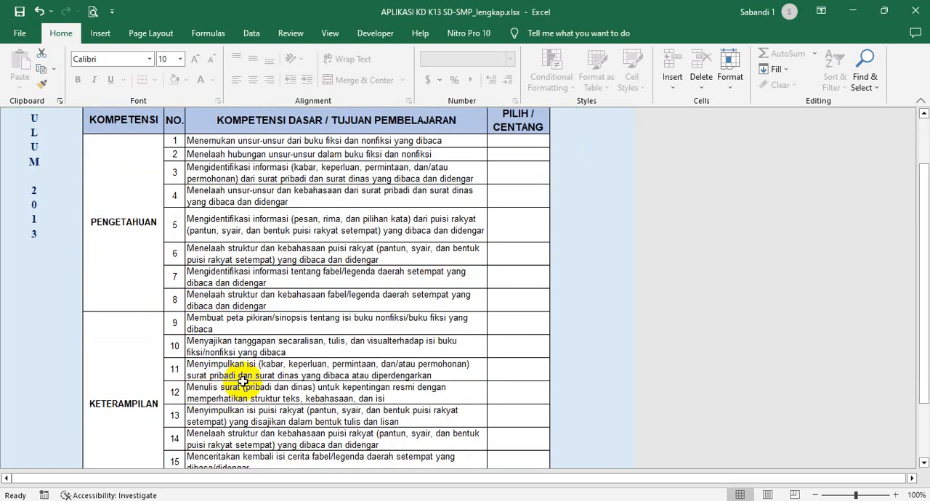
scroll(247, 375, "up", 4)
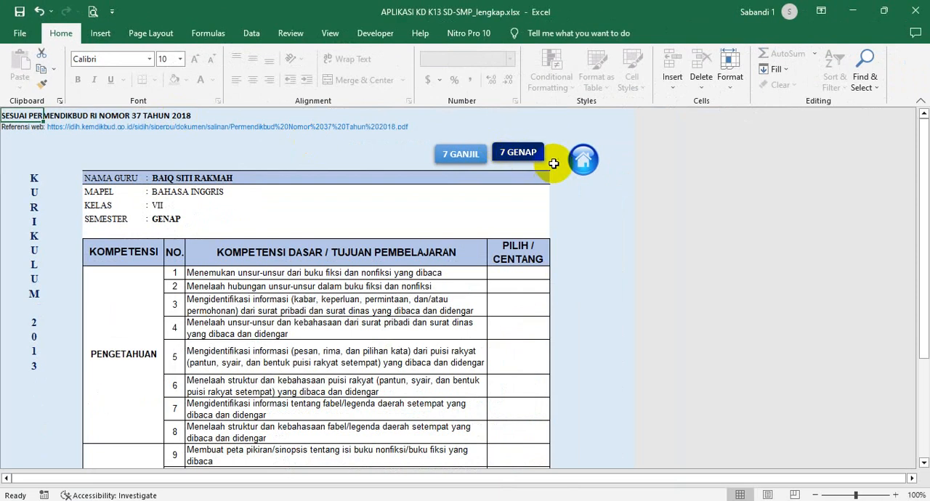
left_click(575, 165)
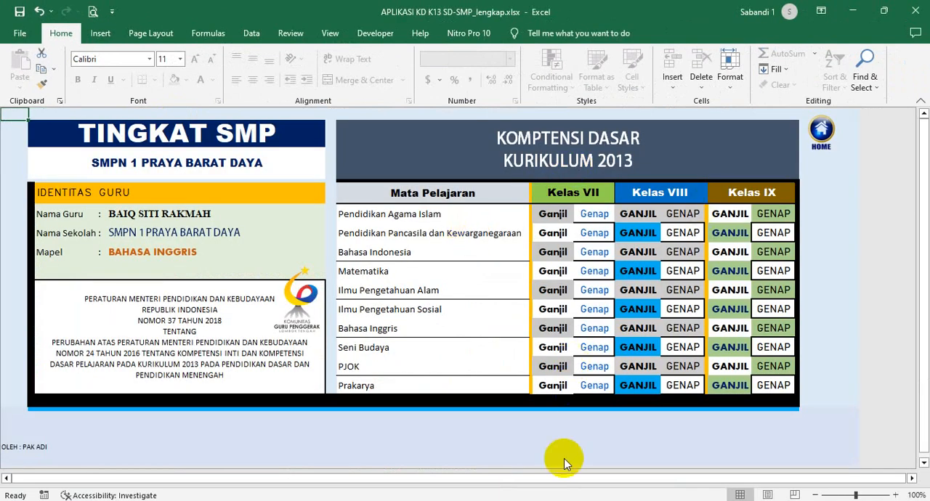
- Switch to the workbook APLIKASI ATP revisi.xlsx and look over its home sheet
mouse_move(611, 500)
left_click(390, 465)
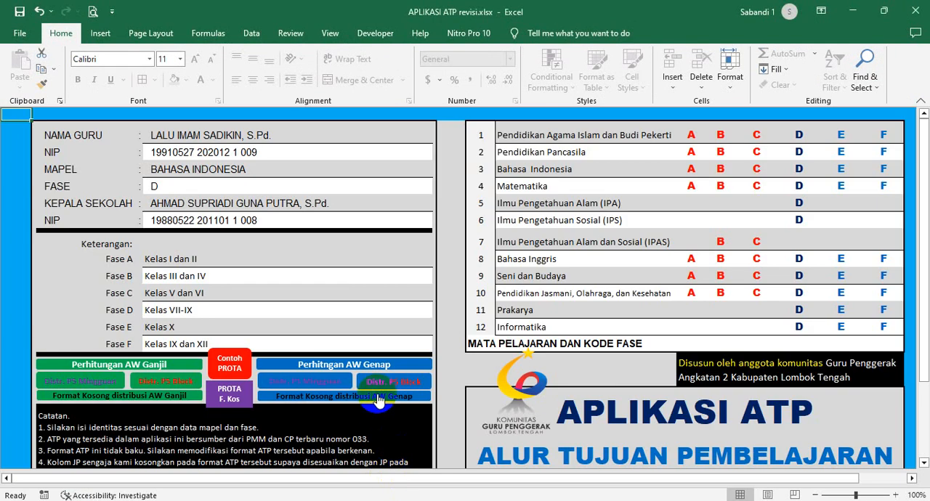
left_click(386, 291)
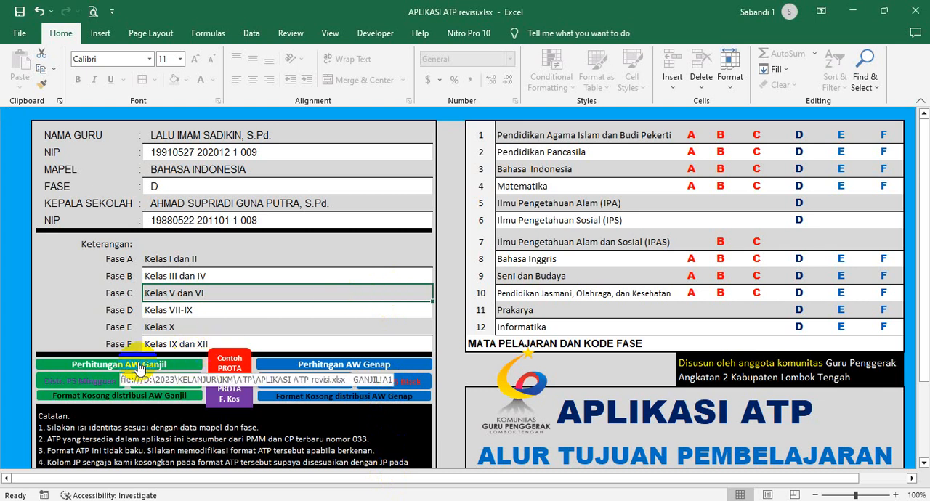
left_click(273, 330)
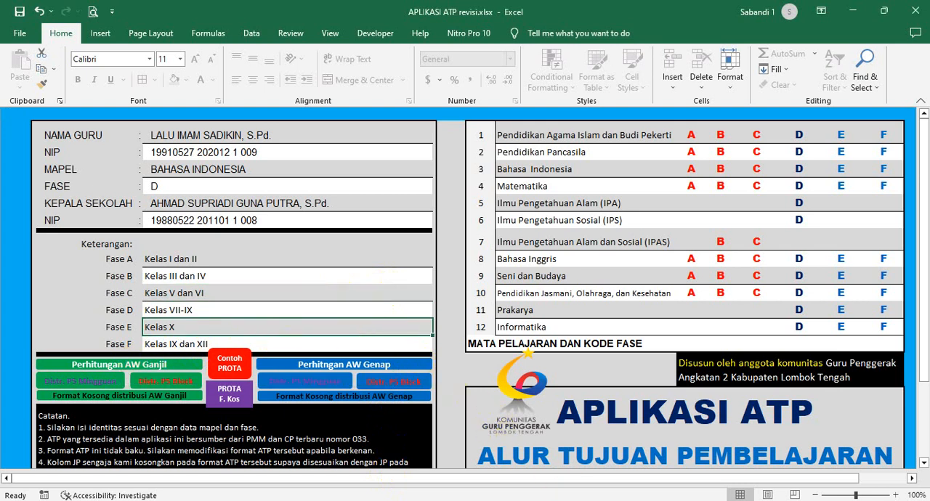
- Bring up the browser's KALENDER PENDIDIKAN KAB LOMBOK TENGAH 2023.pdf and arrange it side by side with the APLIKASI ATP revisi.xlsx workbook
left_click(519, 500)
left_click(356, 14)
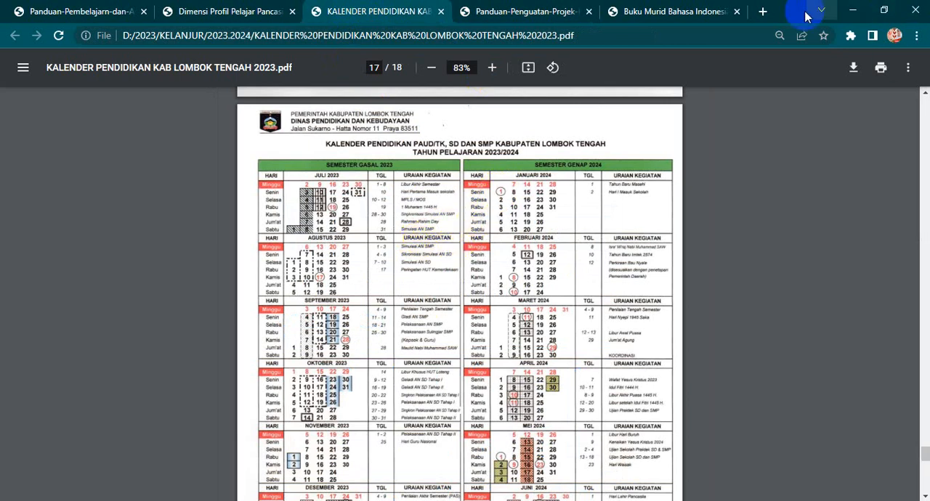
left_click_drag(793, 10, 926, 67)
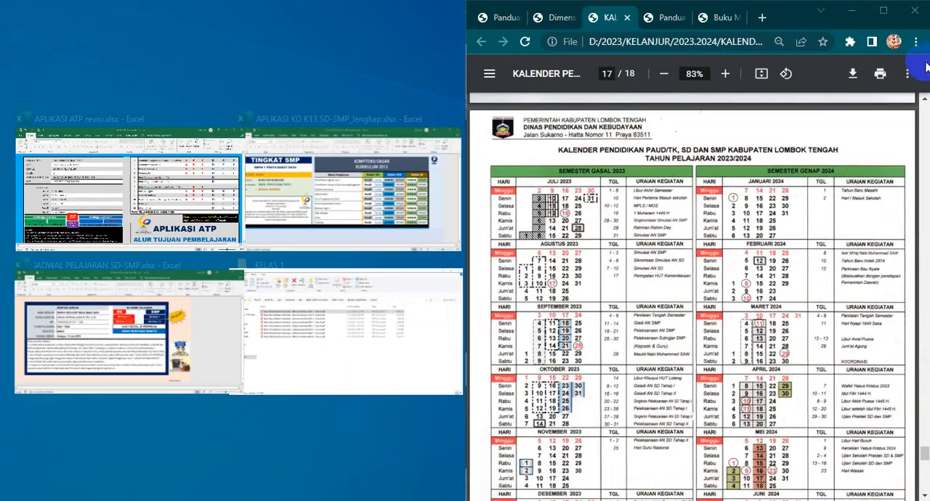
left_click(183, 182)
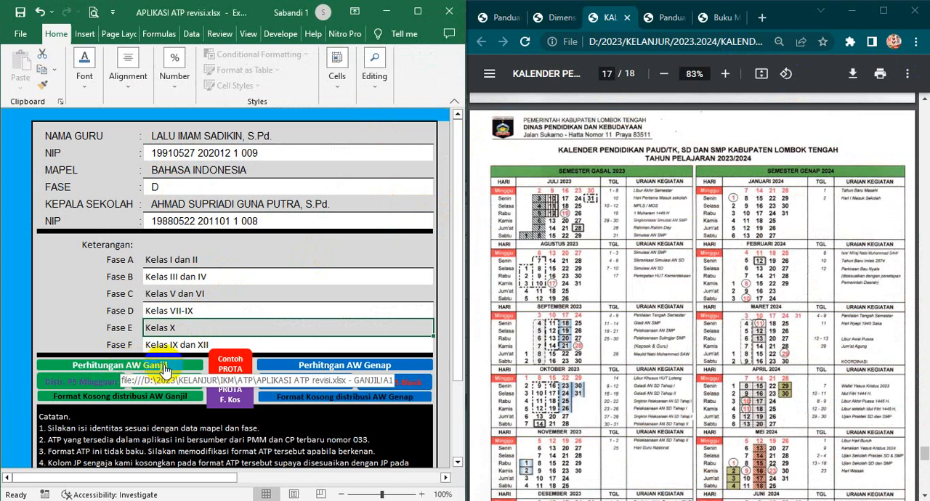
- Open the blank annual program format (PROTA F. Kos), view its table columns across to Ket., and return to the home sheet
left_click(222, 405)
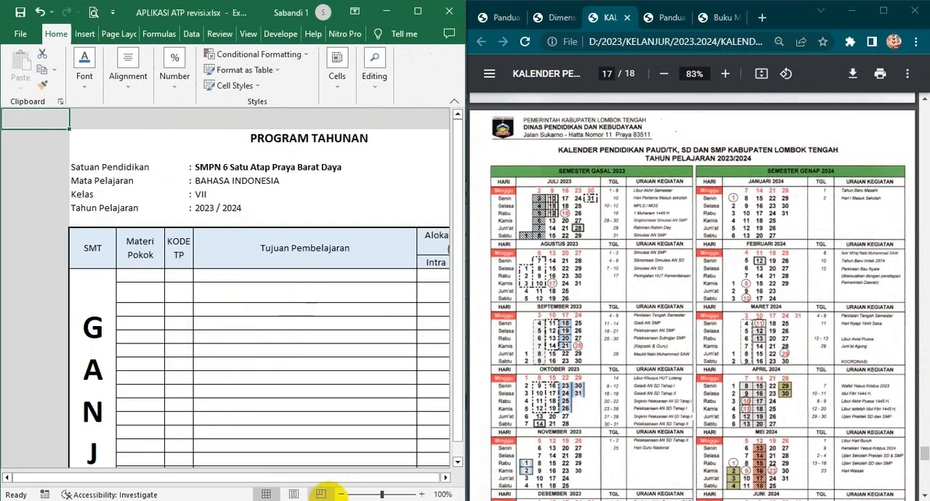
left_click_drag(308, 480, 343, 483)
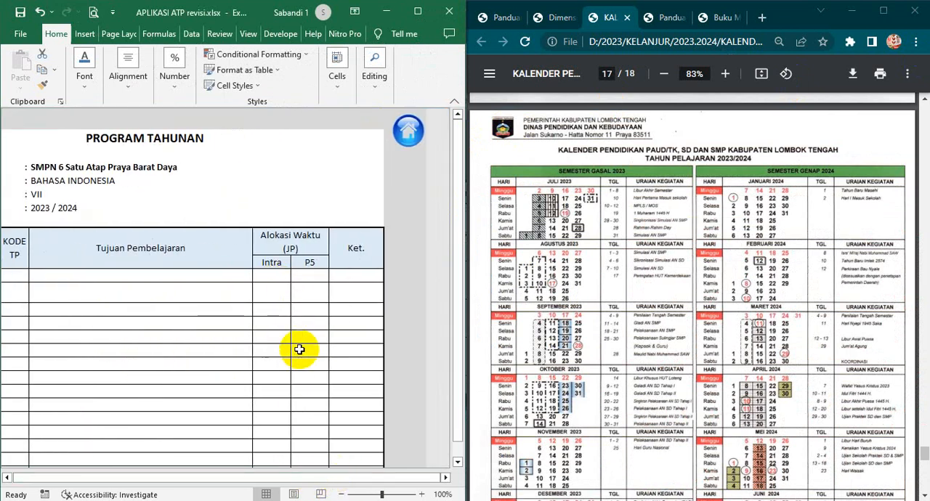
left_click(407, 129)
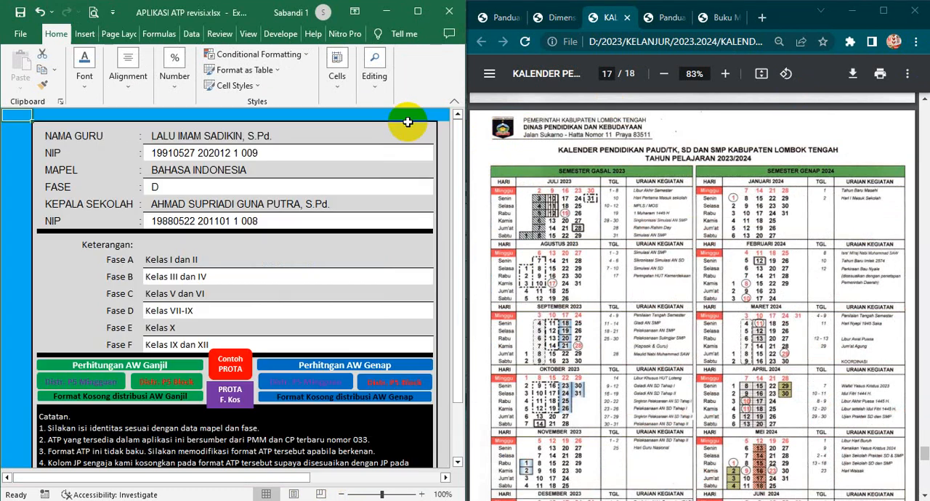
- Open the Perhitungan AW Ganjil sheet and compare its weeks per month, Juli to Desember, with the 2023 education calendar
left_click(100, 371)
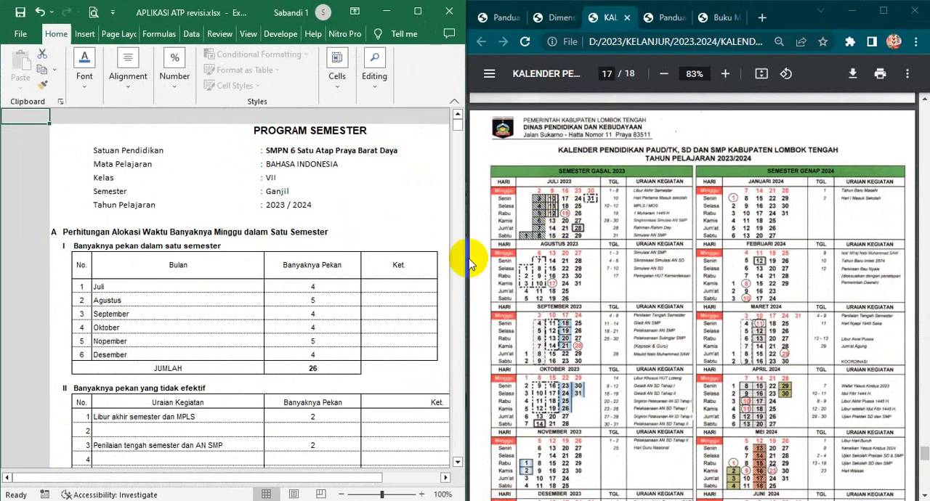
left_click(344, 292)
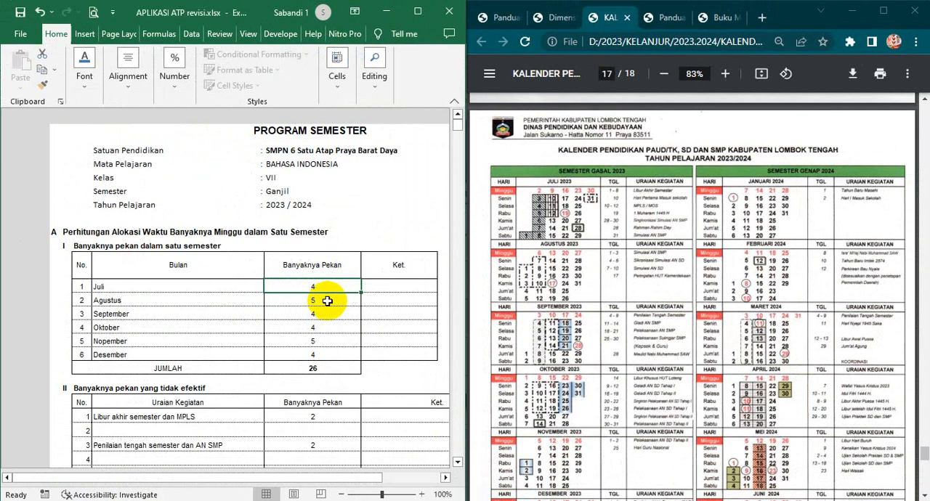
left_click(328, 300)
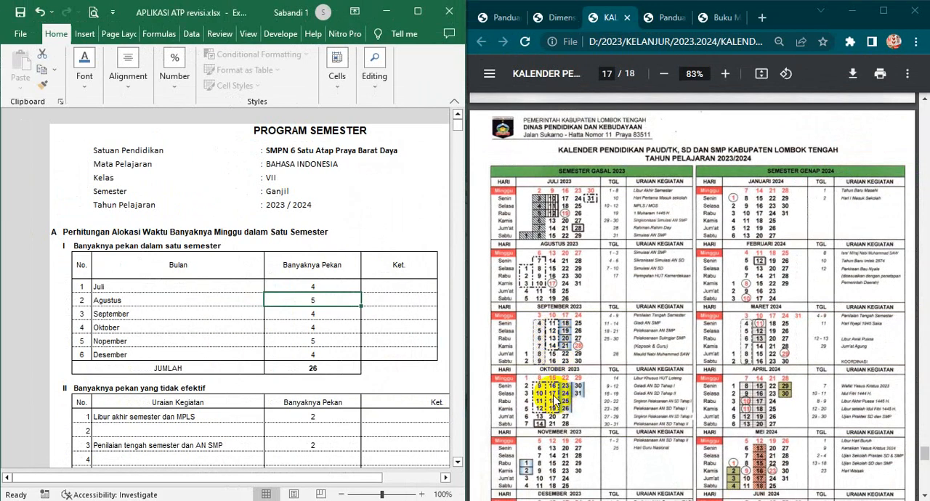
left_click(323, 342)
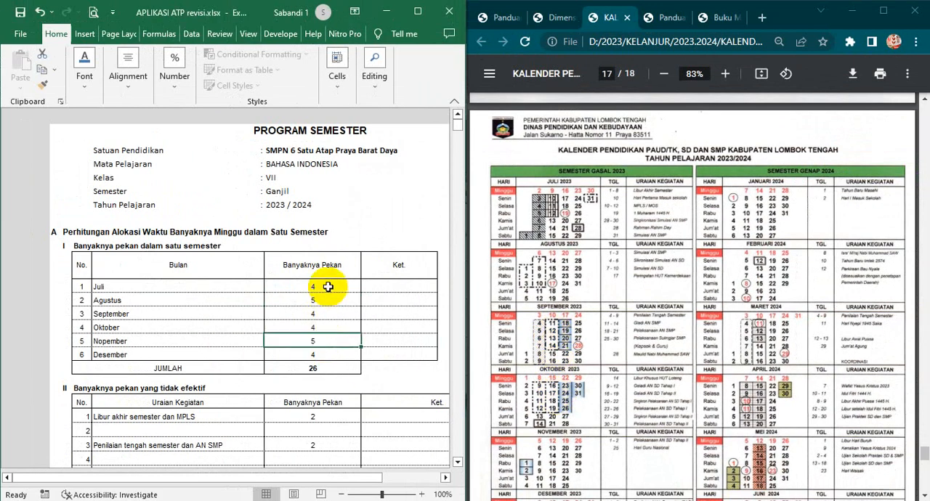
left_click_drag(323, 287, 331, 351)
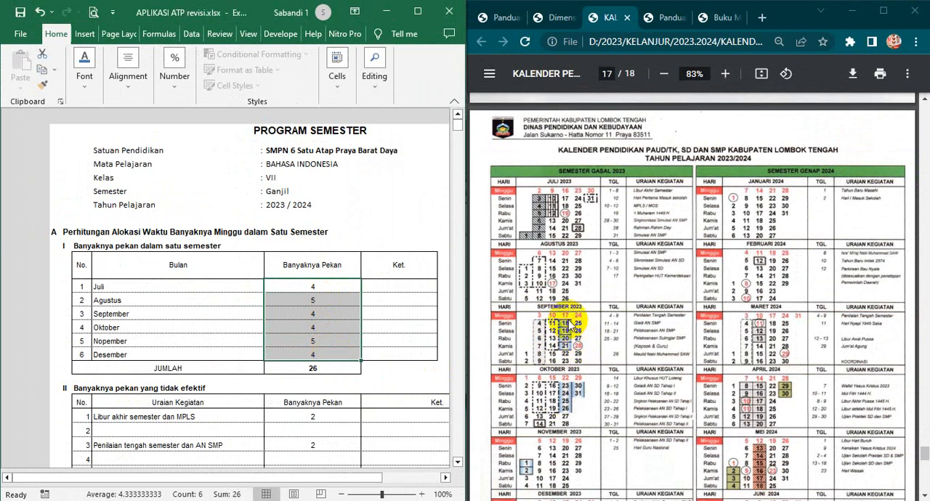
left_click(301, 286)
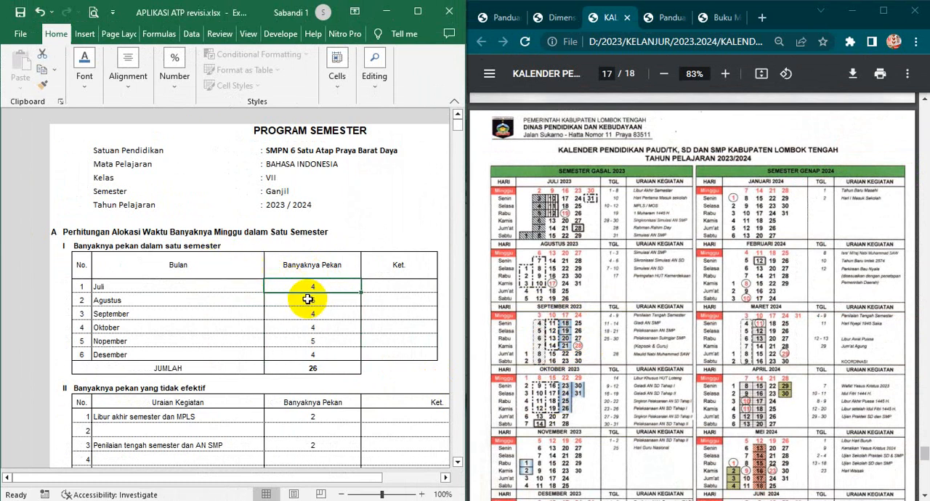
left_click(324, 315)
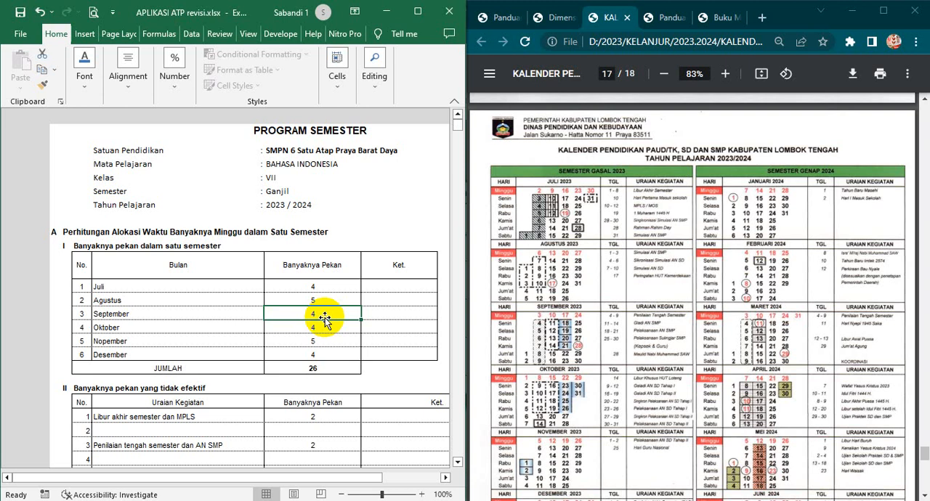
- Check the Libur akhir semester dan MPLS row of the non-effective weeks table against Juli in the month table and calendar
scroll(324, 317, "down", 3)
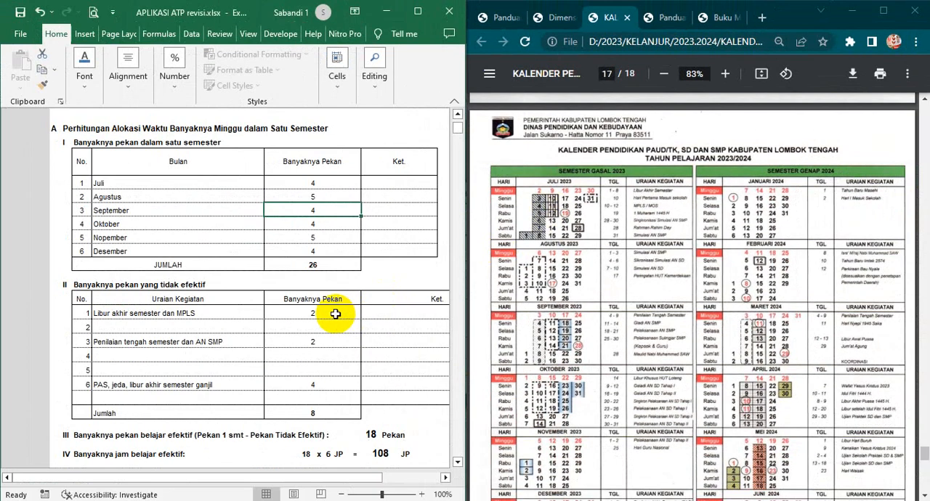
left_click(28, 455)
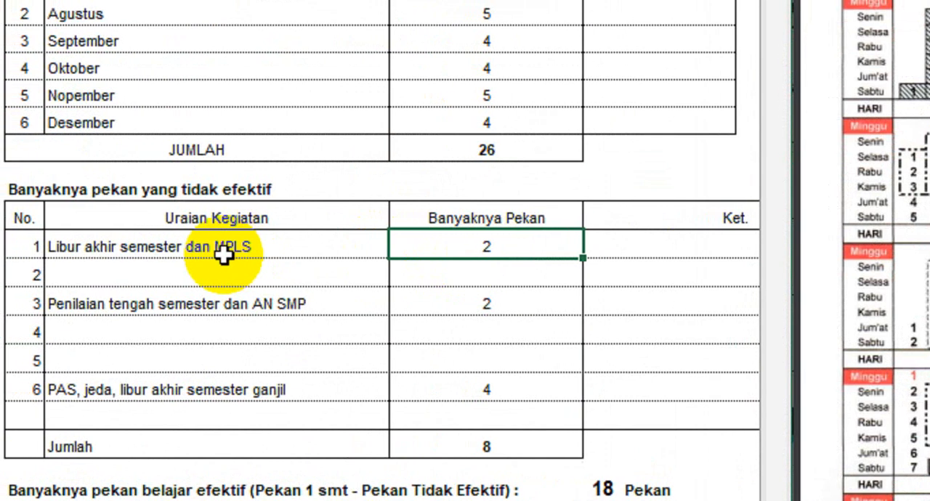
left_click(181, 314)
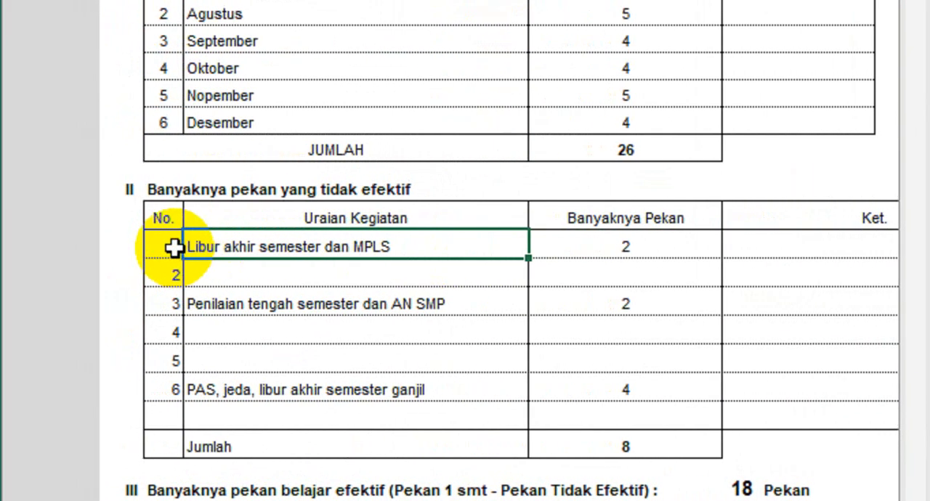
left_click(218, 0)
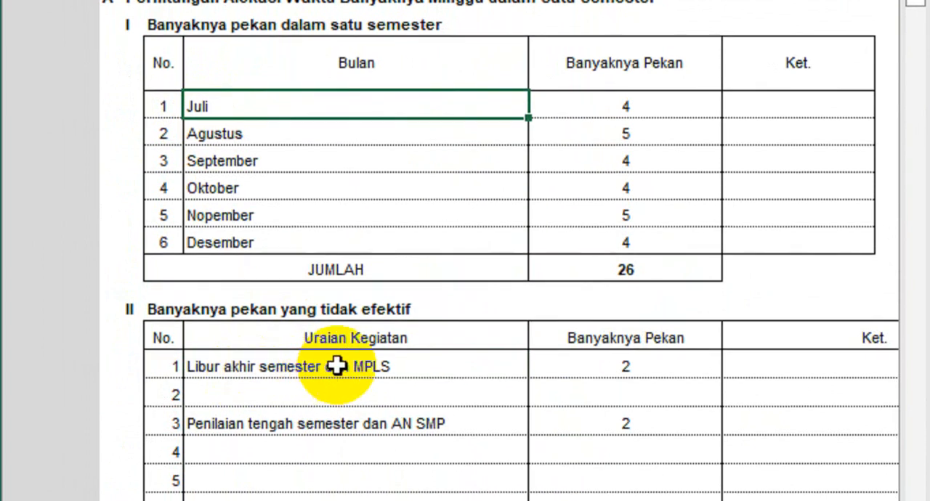
left_click(332, 371)
left_click(394, 107)
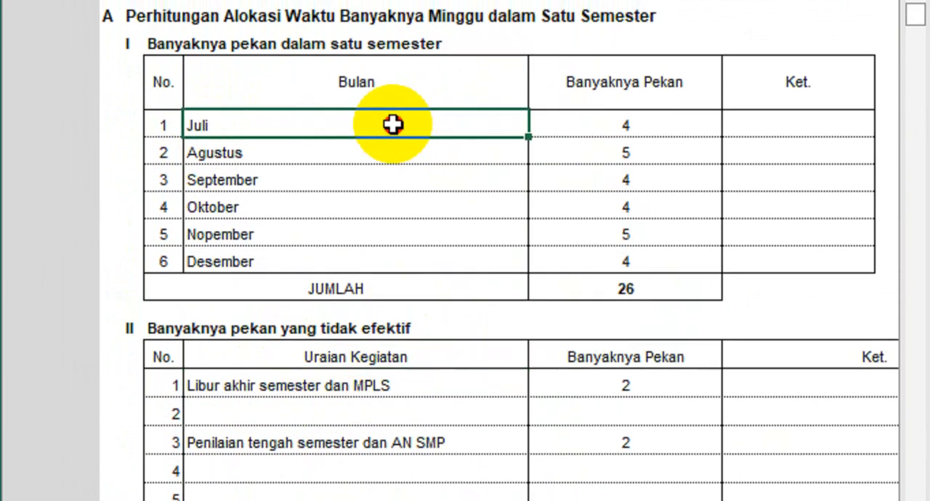
left_click(404, 375)
left_click(617, 376)
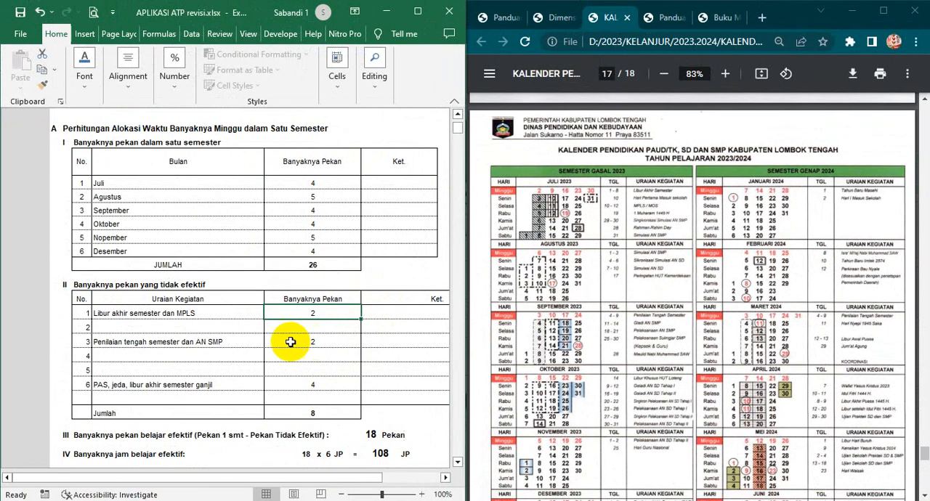
- Compare the Penilaian tengah semester dan AN SMP row and the empty second row with the Agustus entry and the calendar
left_click(284, 339)
left_click(207, 342)
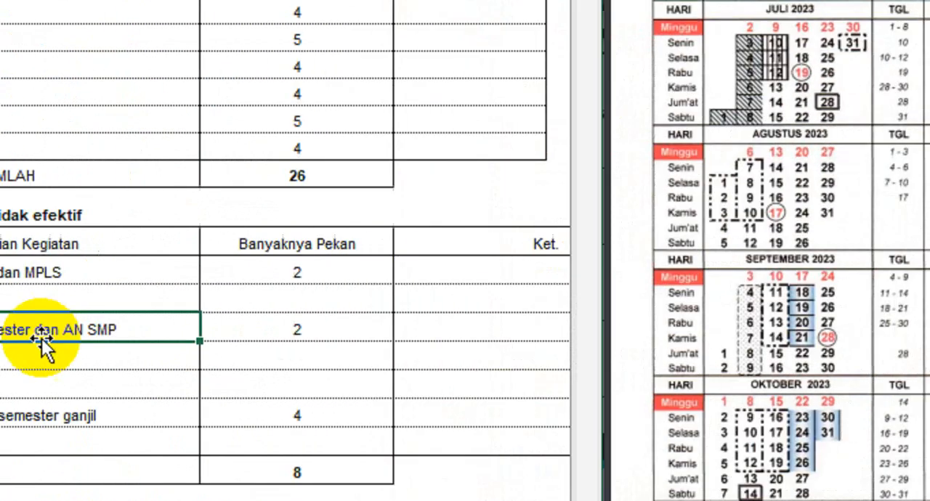
left_click(184, 302)
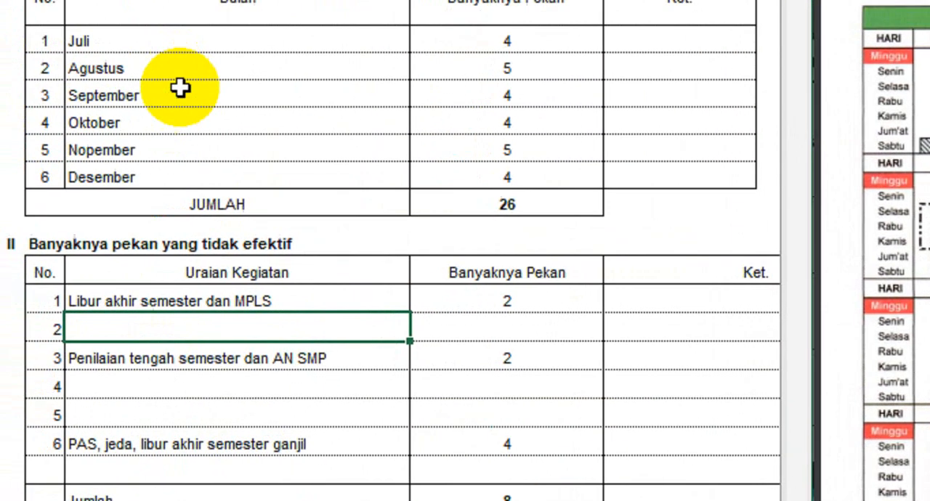
left_click(67, 44)
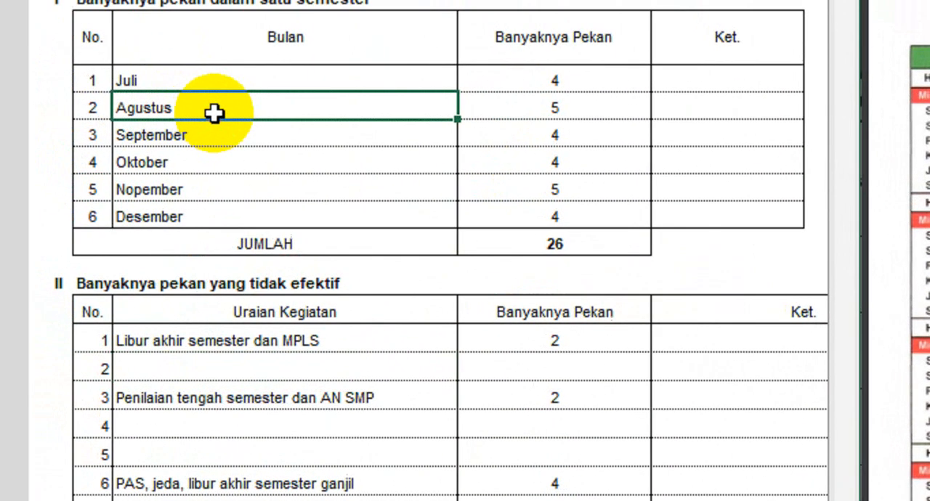
left_click(333, 396)
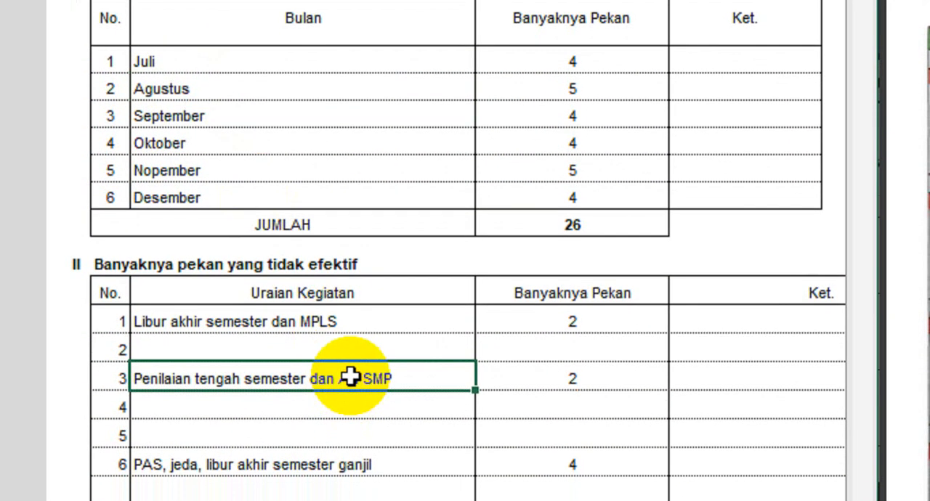
left_click(430, 89)
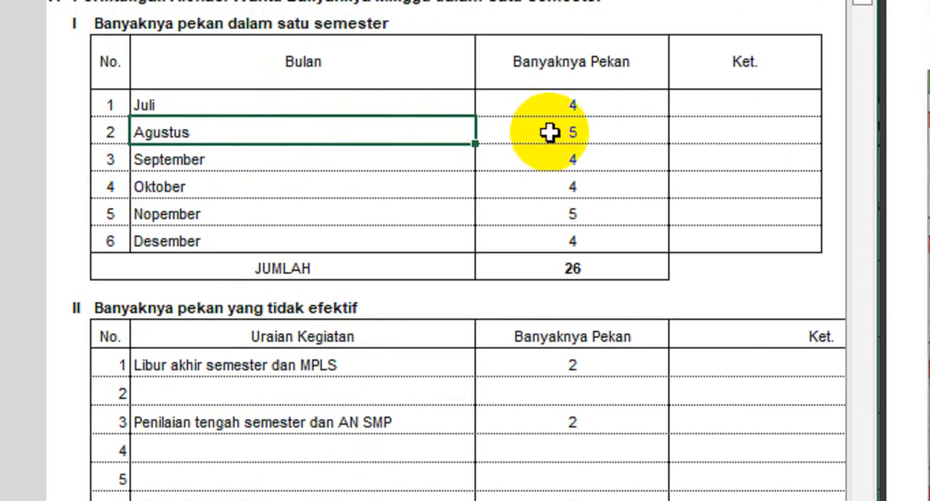
- Check the Agustus week count against the August 2023 calendar and examine the empty second row of the non-effective weeks table
left_click(549, 132)
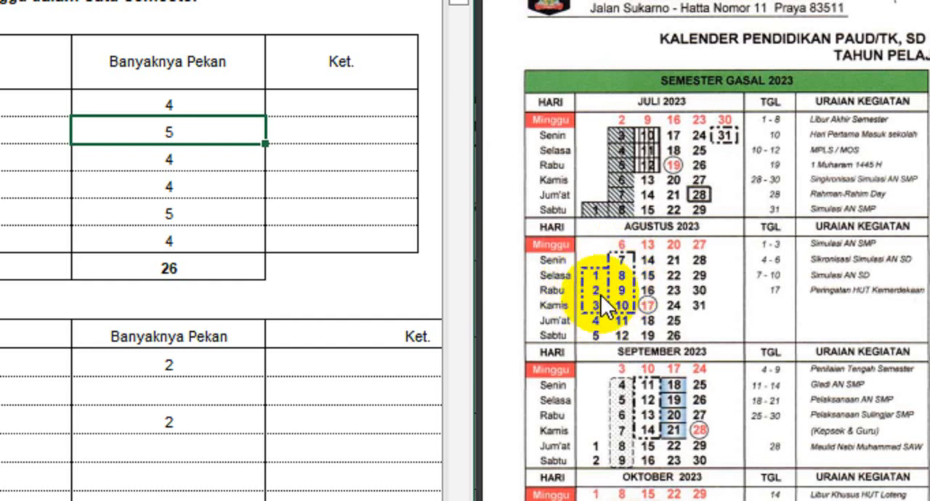
left_click(601, 295)
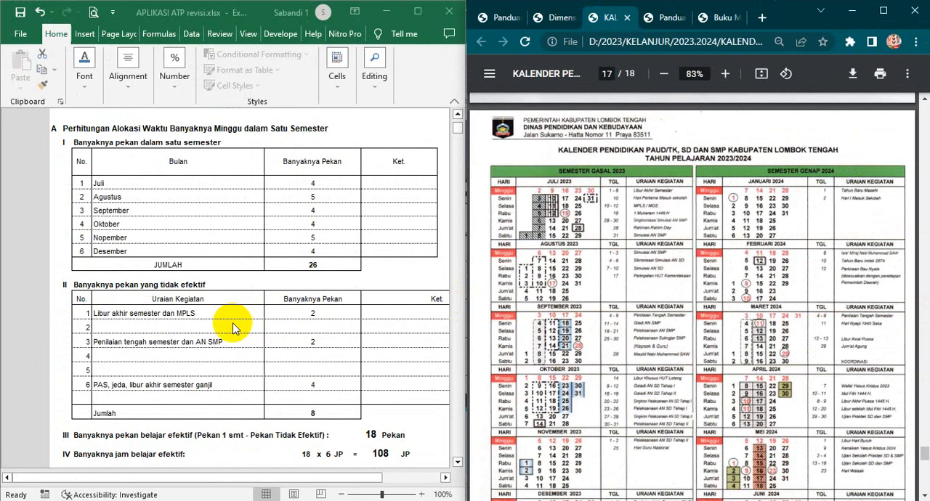
left_click(233, 324)
left_click(205, 326)
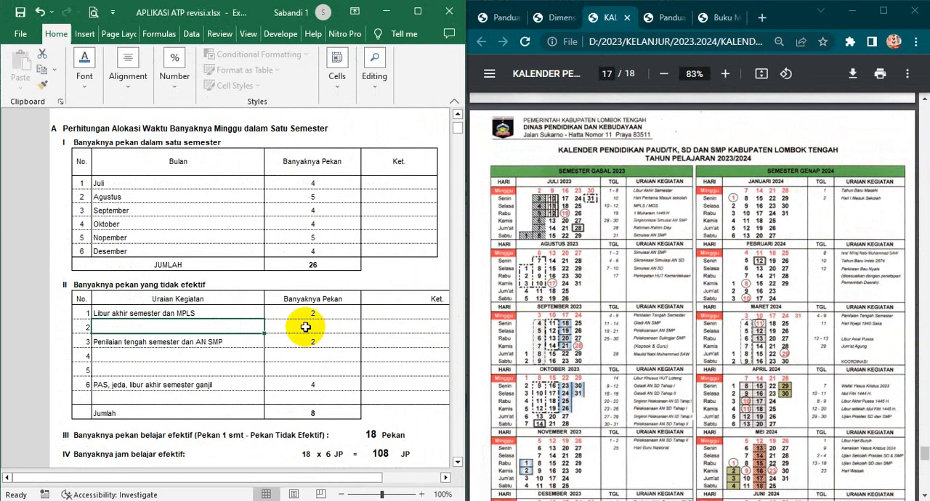
left_click(306, 328)
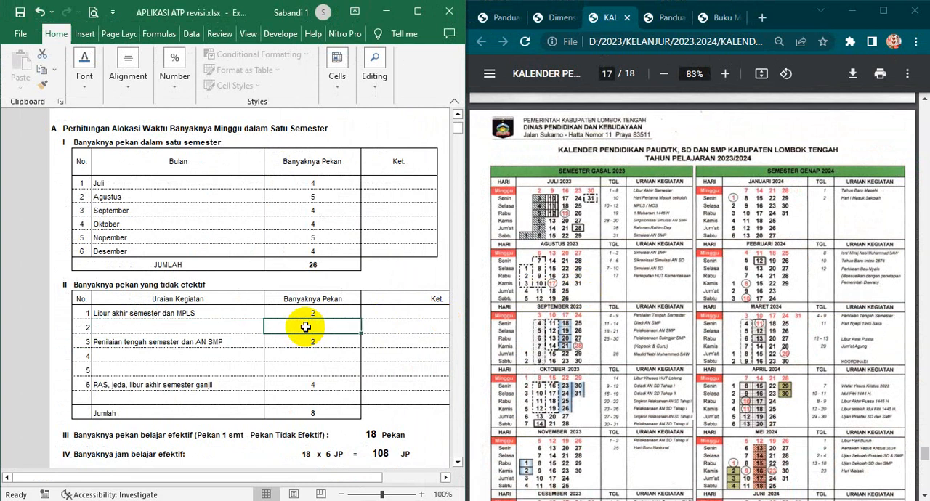
- Compare the empty second row of the non-effective weeks table with the August calendar events and the monthly week counts
left_click(231, 324)
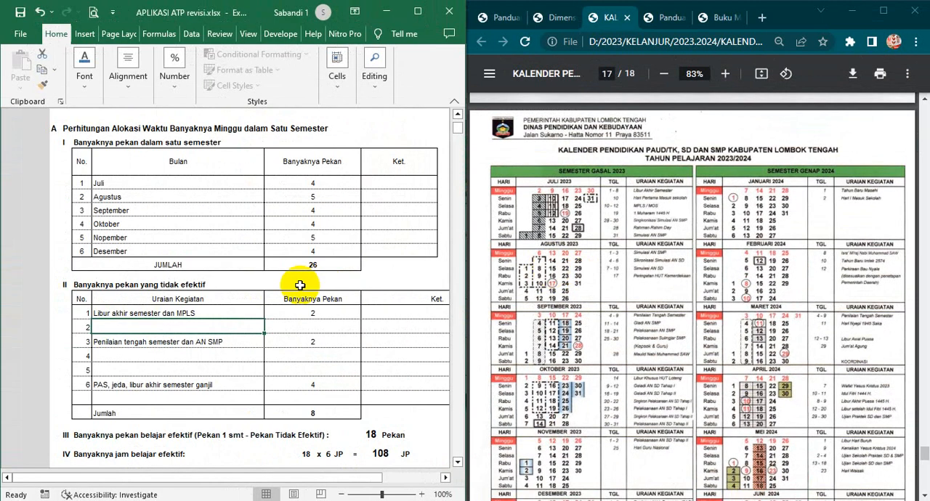
left_click(301, 289)
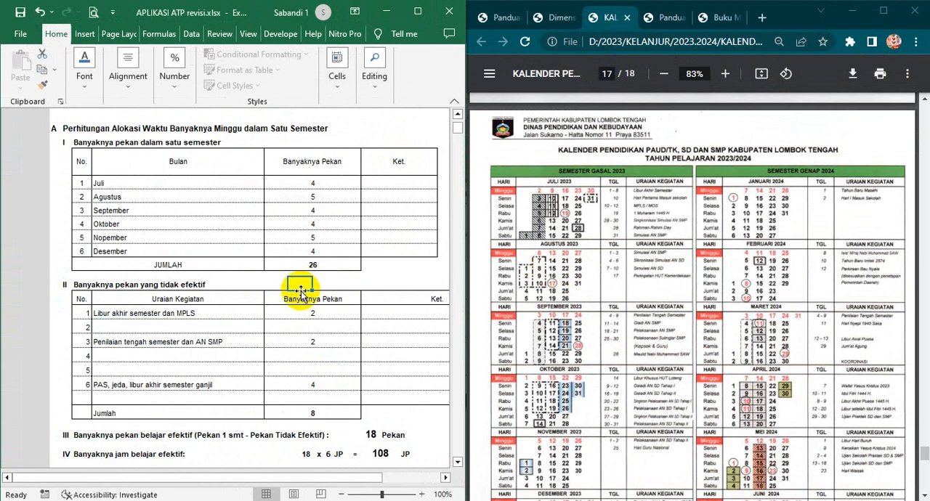
scroll(301, 291, "down", 1)
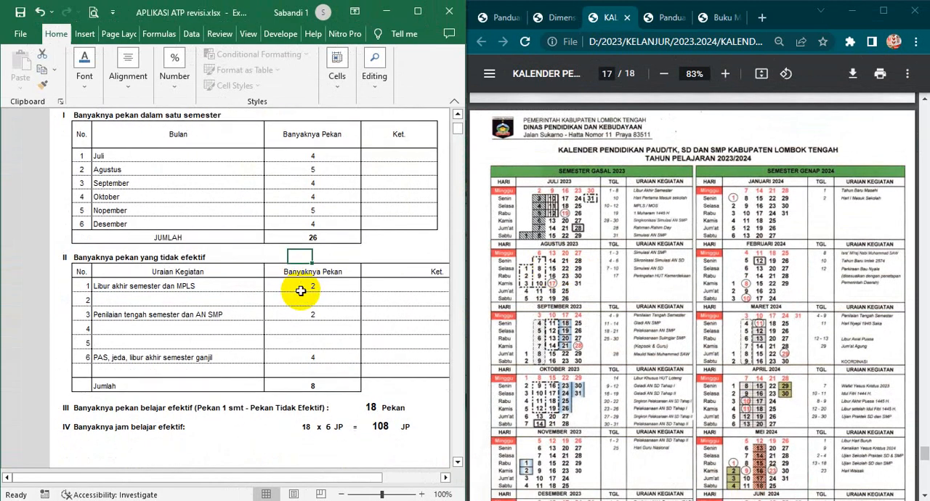
scroll(301, 291, "up", 2)
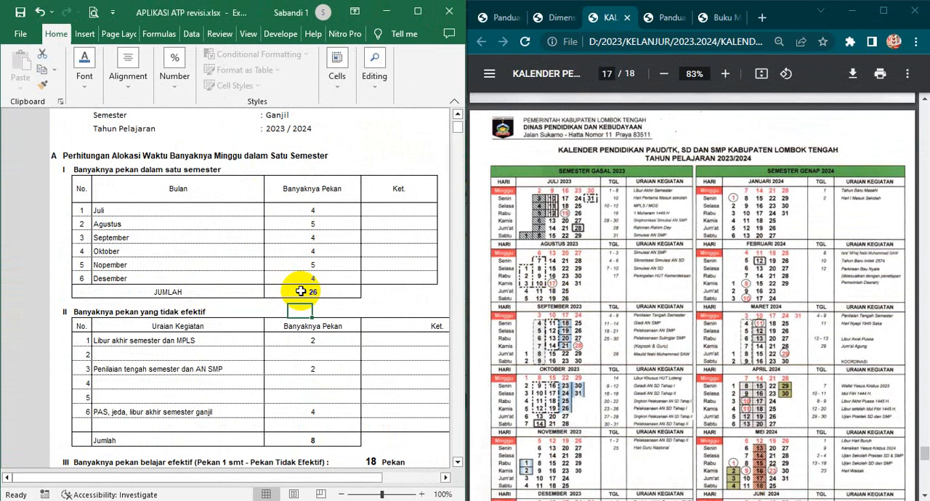
left_click(338, 278)
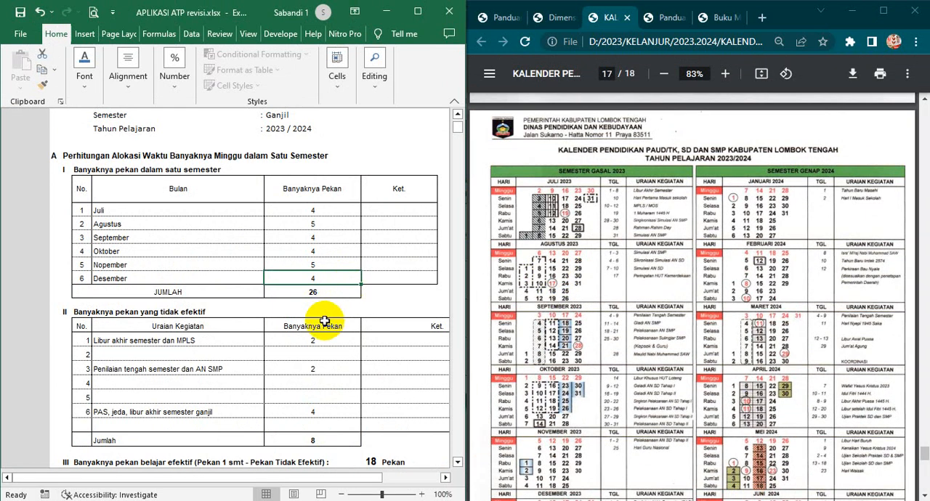
left_click(349, 313)
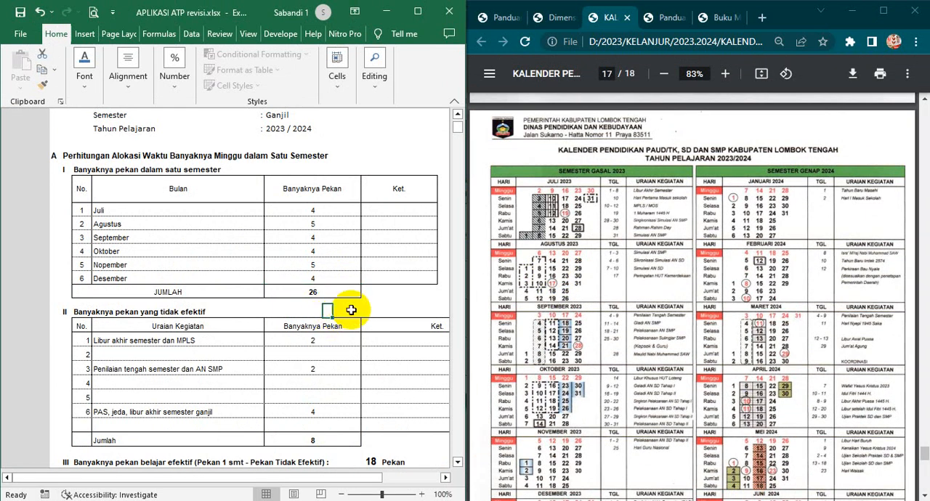
left_click(357, 310)
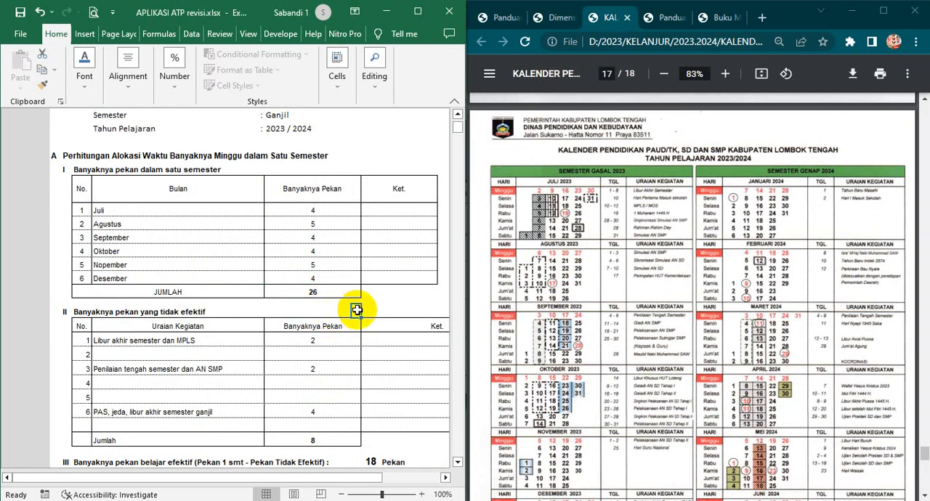
left_click(319, 355)
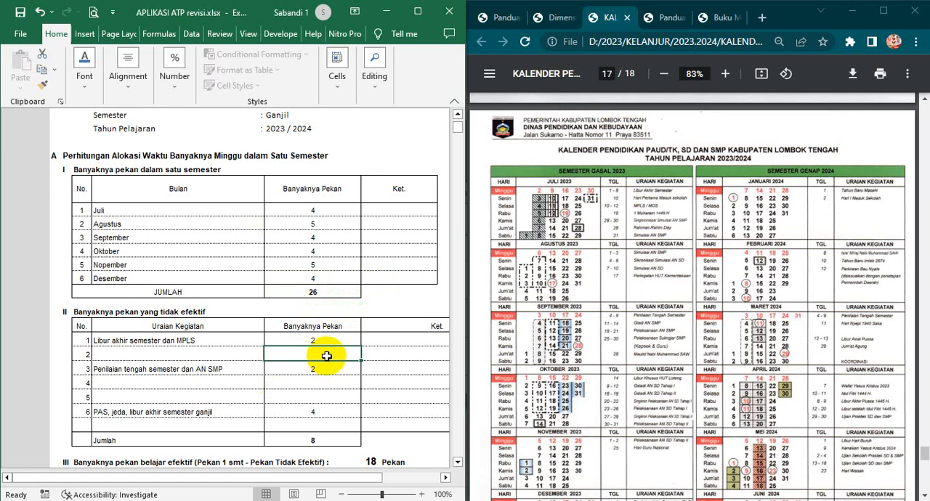
- Check the Penilaian tengah semester dan AN SMP row of the non-effective weeks table against September in the month table
scroll(317, 356, "down", 1)
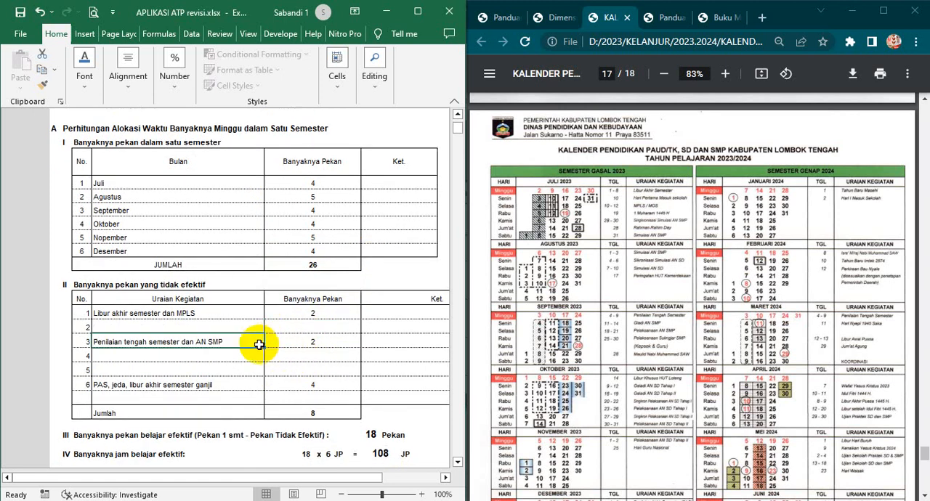
left_click(103, 210)
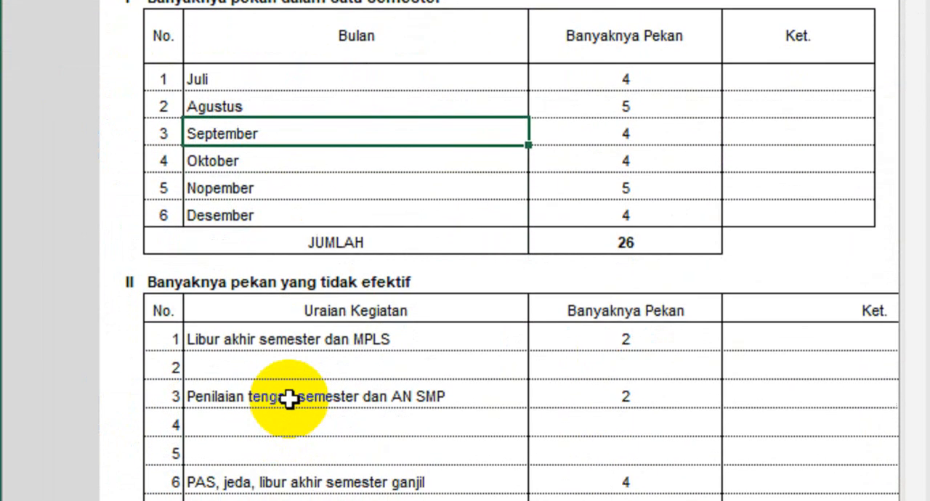
left_click(296, 378)
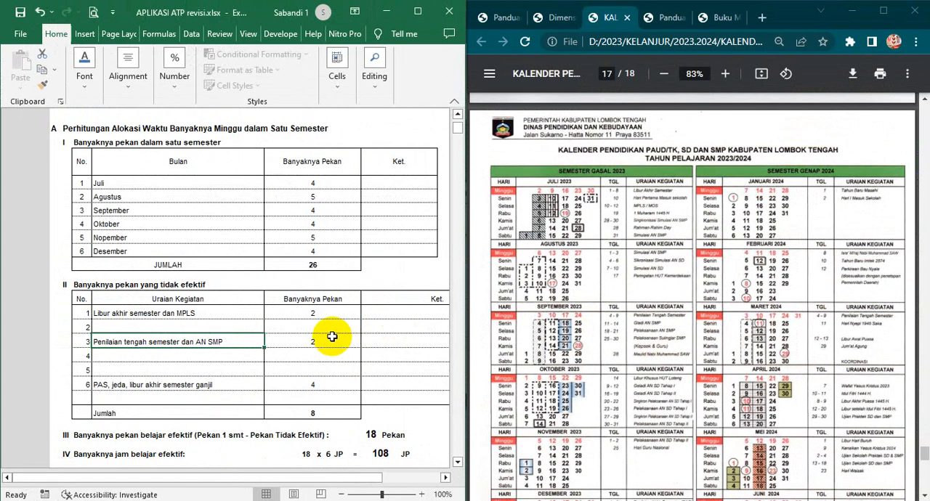
left_click(332, 337)
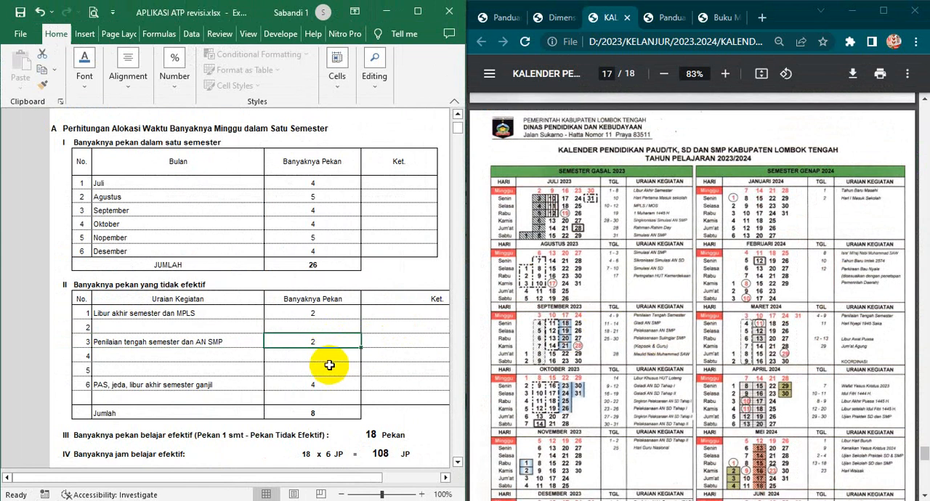
- Trace the effective learning weeks in section III from the semester's total weeks and the total of non-effective weeks
scroll(327, 363, "down", 1)
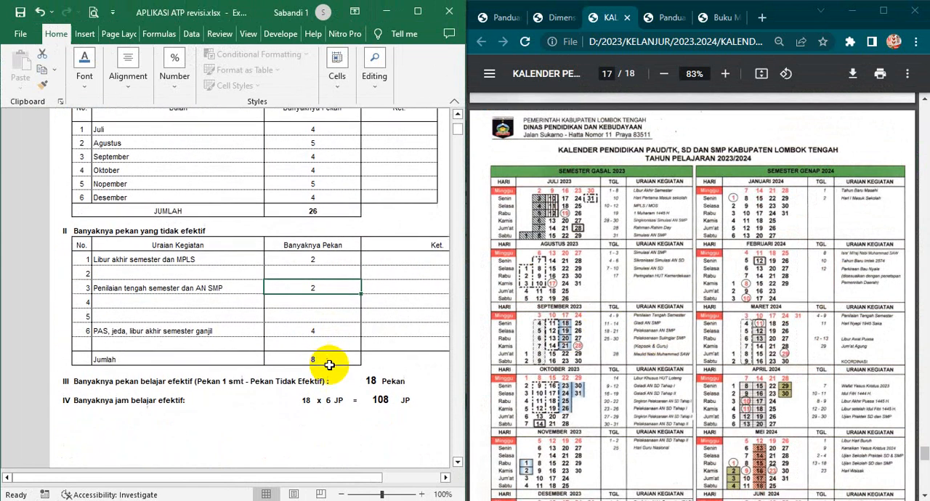
left_click(314, 211)
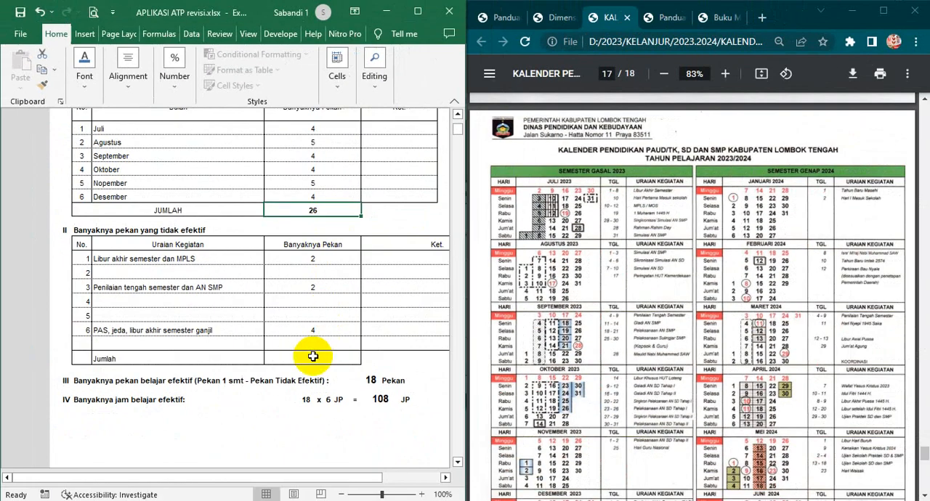
left_click(315, 358)
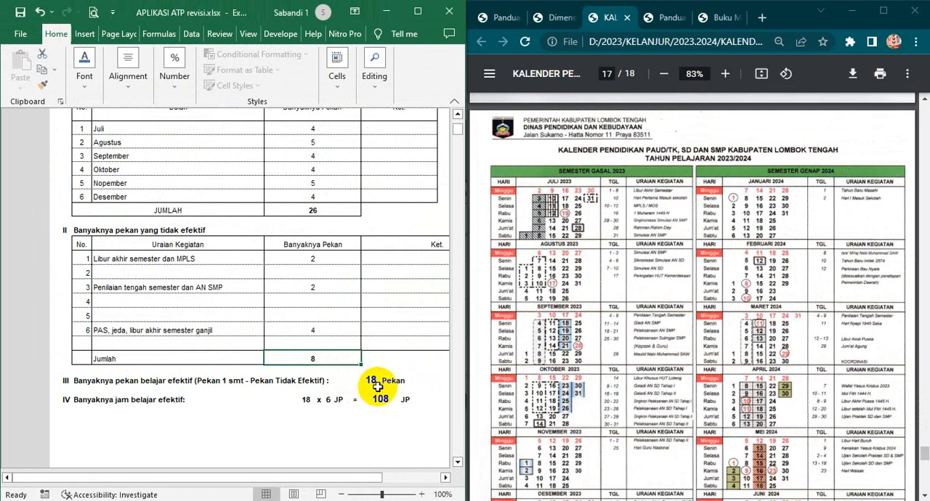
left_click(580, 290)
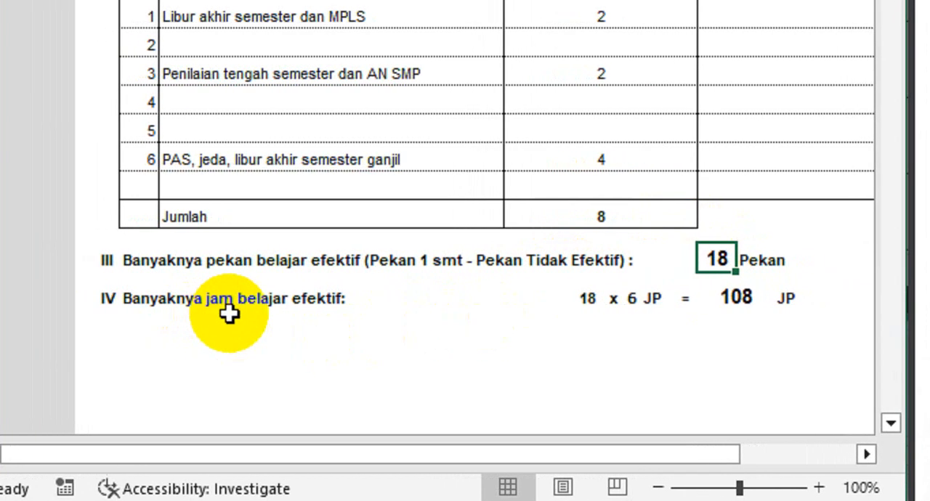
- Examine how section IV multiplies the effective weeks by the weekly JP to calculate the effective learning hours
left_click(589, 298)
left_click(615, 299)
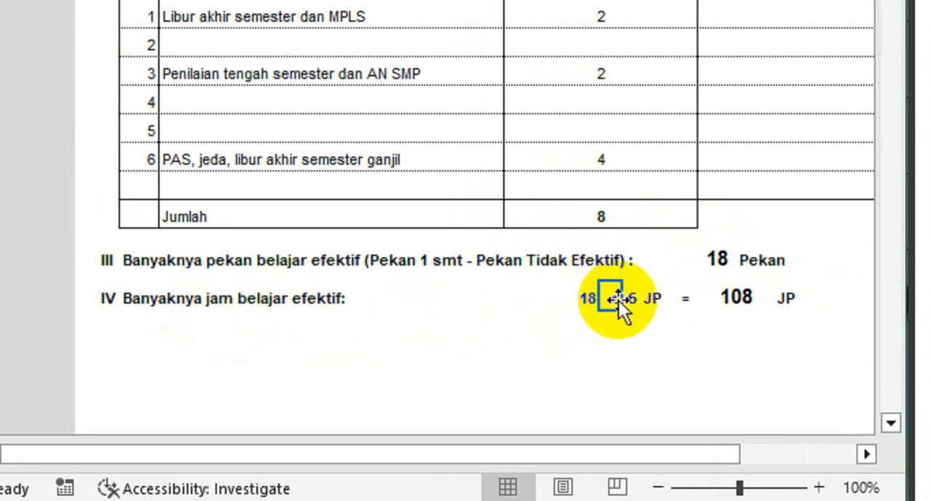
left_click(634, 299)
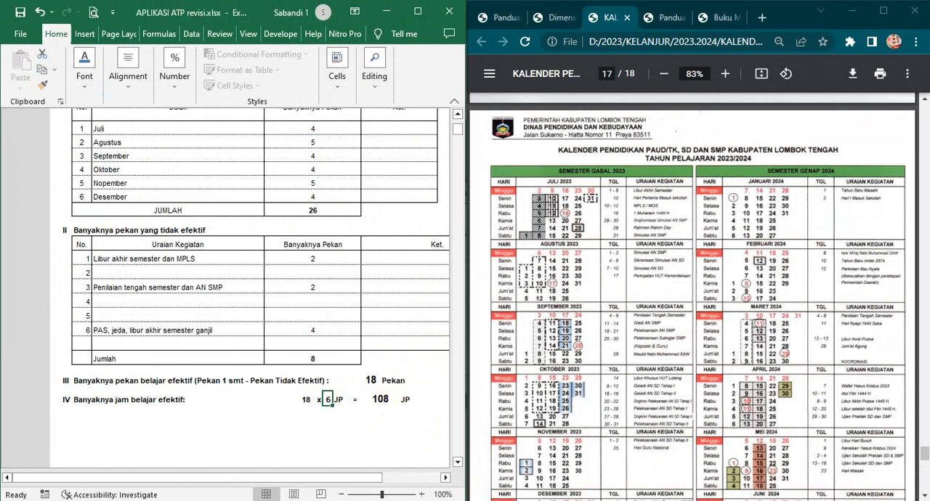
left_click(517, 500)
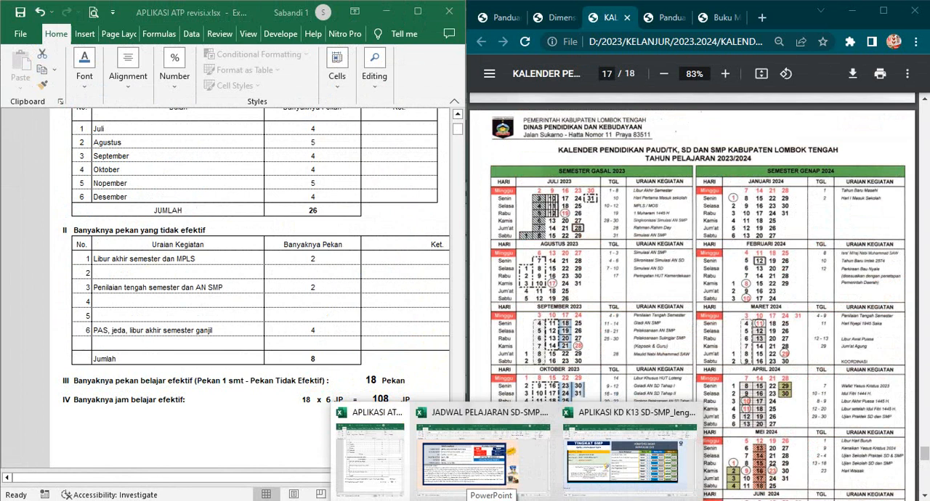
left_click(338, 287)
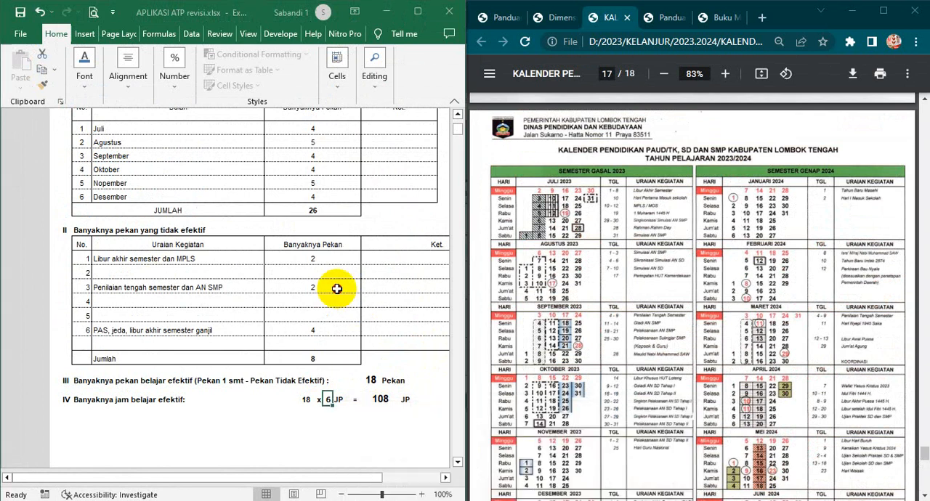
- Maximise the workbook window and view the kelas VII-VIII time allocation table by way of the home sheet, returning home
left_click(420, 11)
scroll(536, 174, "up", 4)
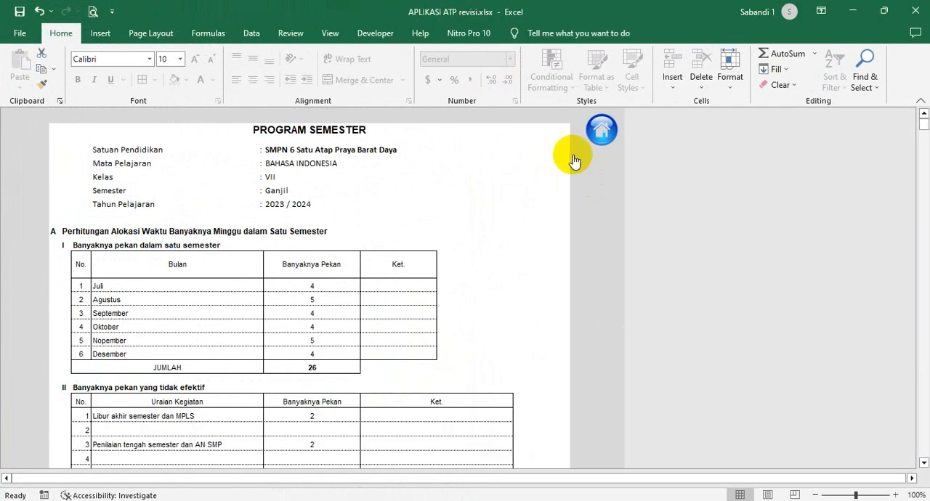
left_click(602, 129)
scroll(257, 346, "down", 2)
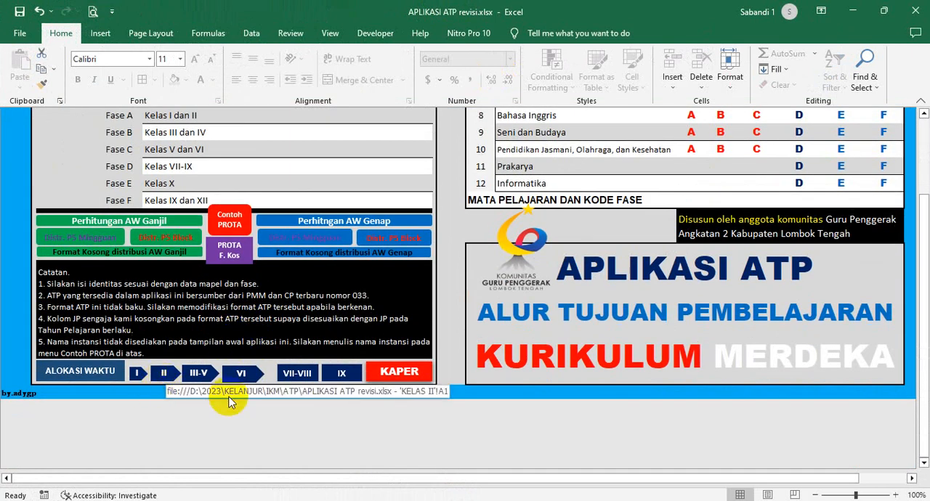
left_click(297, 374)
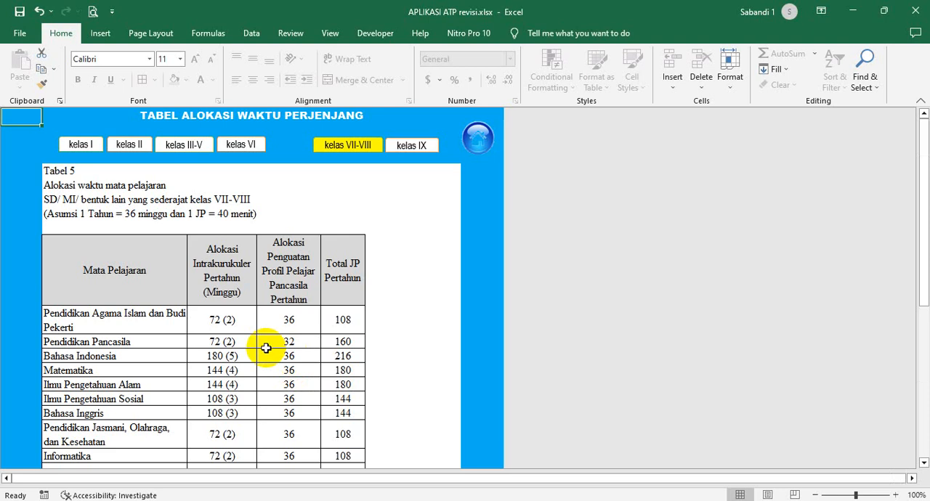
scroll(266, 347, "down", 4)
scroll(446, 216, "up", 4)
left_click(476, 144)
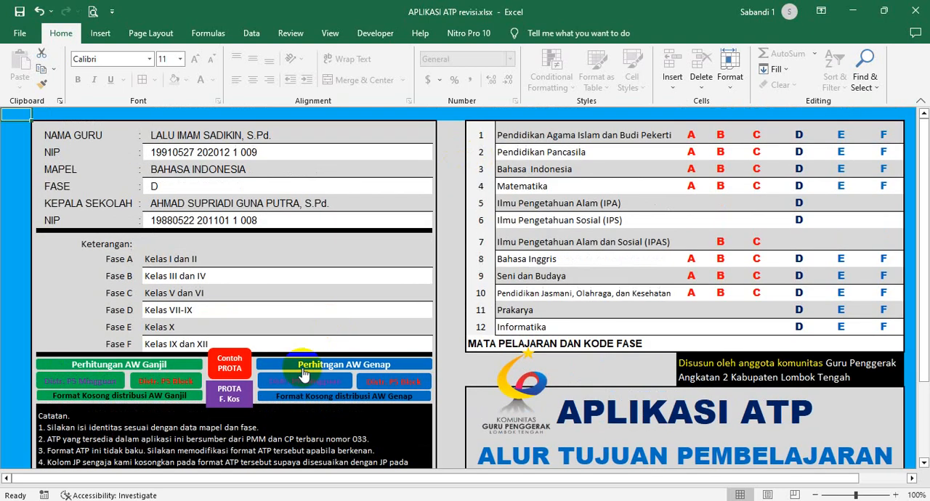
- Switch to the APLIKASI KD K13 SD-SMP_lengkap workbook and go from its SMP page to the home page
scroll(303, 372, "down", 3)
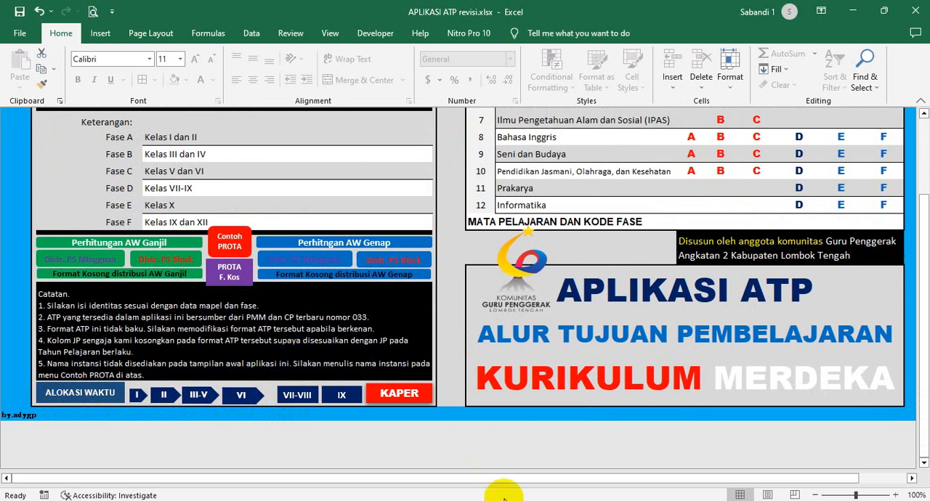
mouse_move(502, 497)
left_click(599, 487)
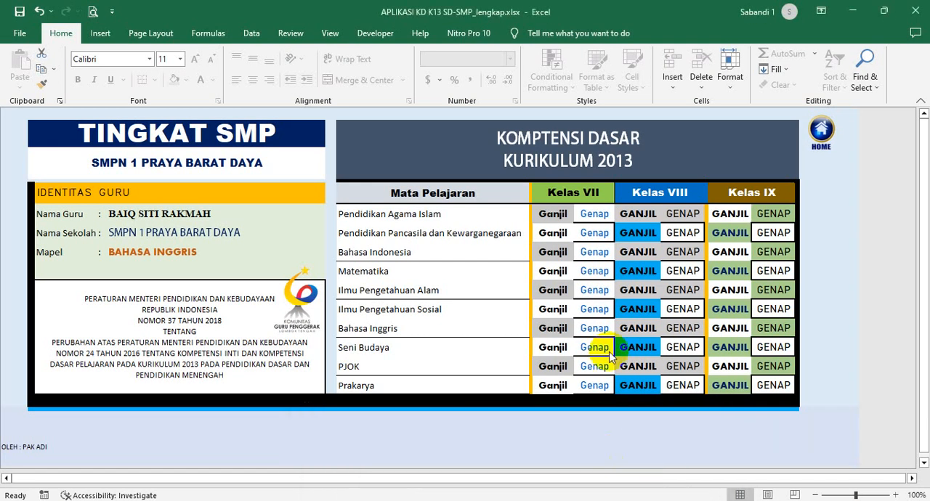
left_click(827, 135)
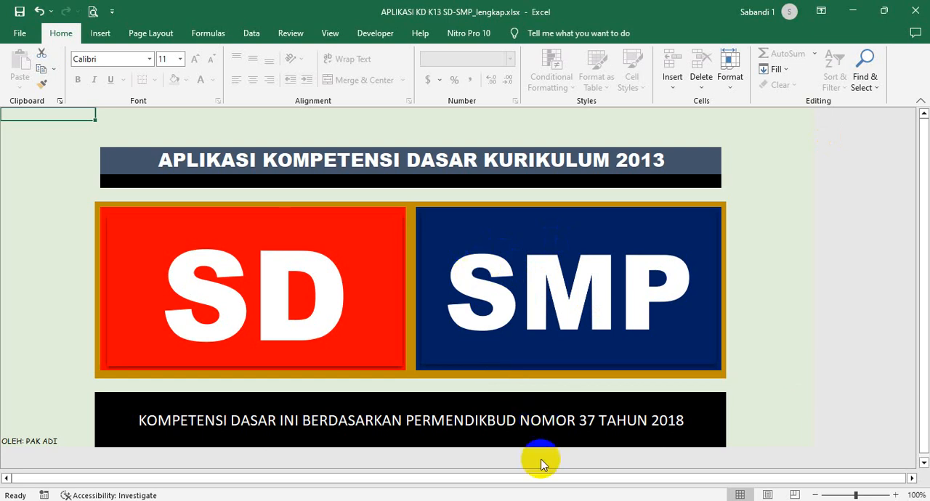
- Switch to the JADWAL PELAJARAN SD-SMP workbook and examine its weekly JP detail table for both curricula, returning to the home sheet
mouse_move(516, 498)
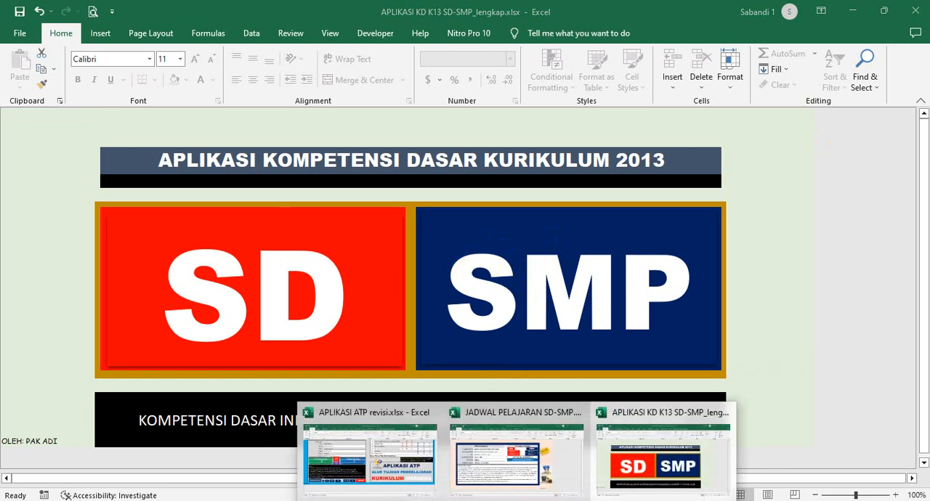
left_click(488, 471)
left_click(487, 272)
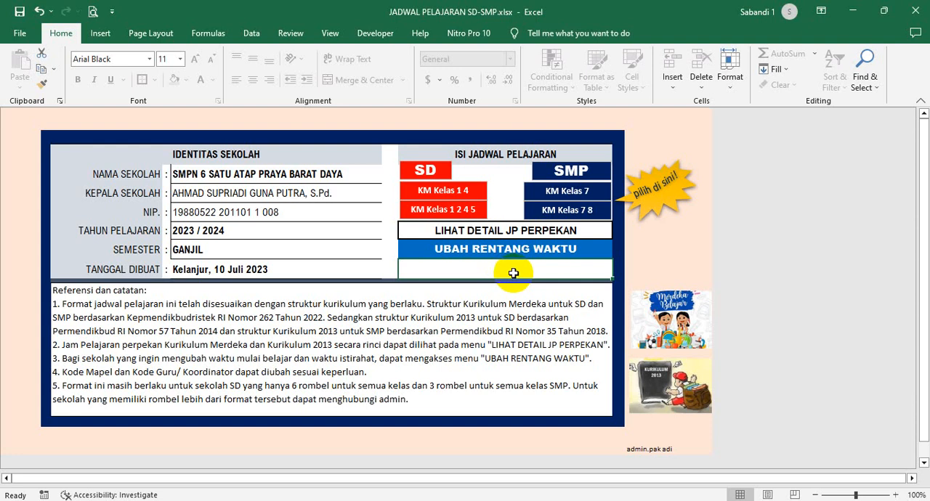
left_click(498, 237)
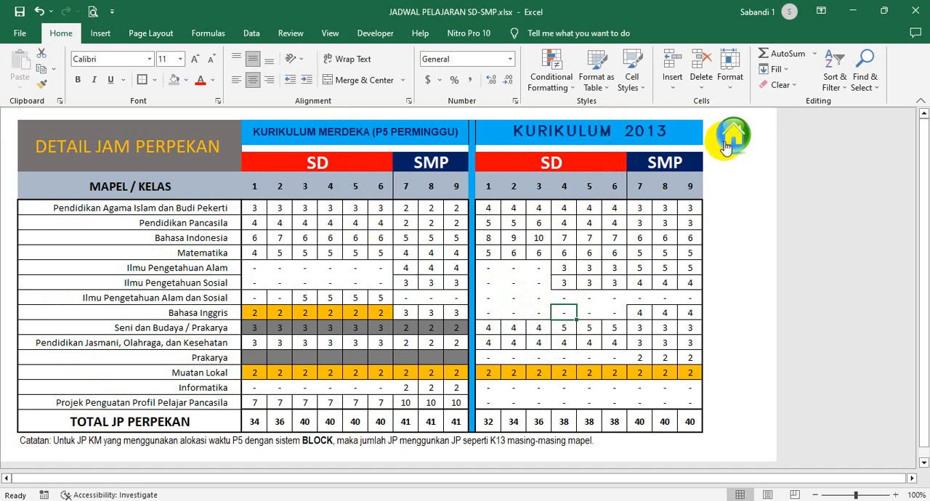
left_click(610, 253)
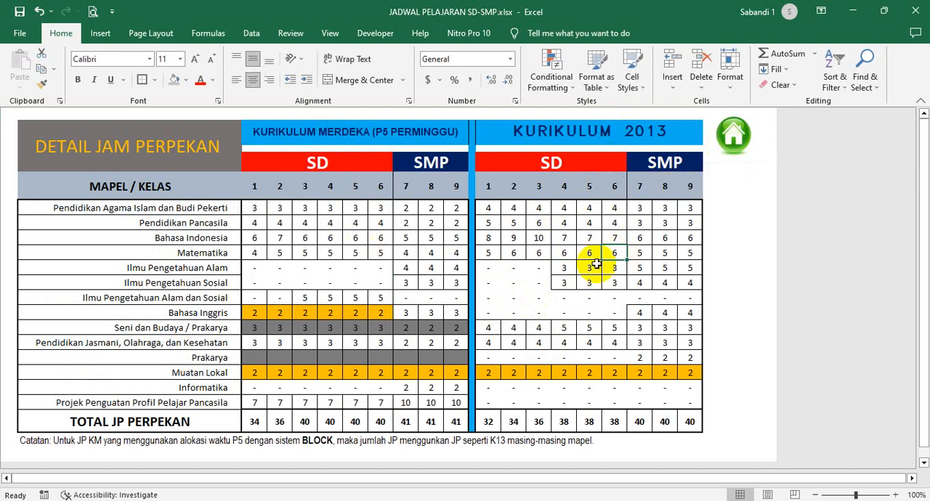
left_click(733, 136)
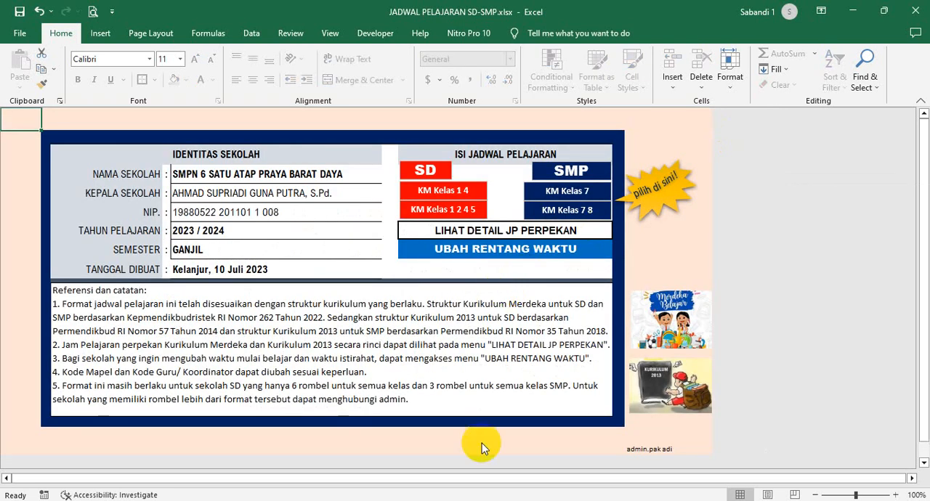
- Switch back to the APLIKASI ATP revisi workbook and read through the yearly JP allocations for kelas VII-VIII
mouse_move(458, 496)
left_click(385, 465)
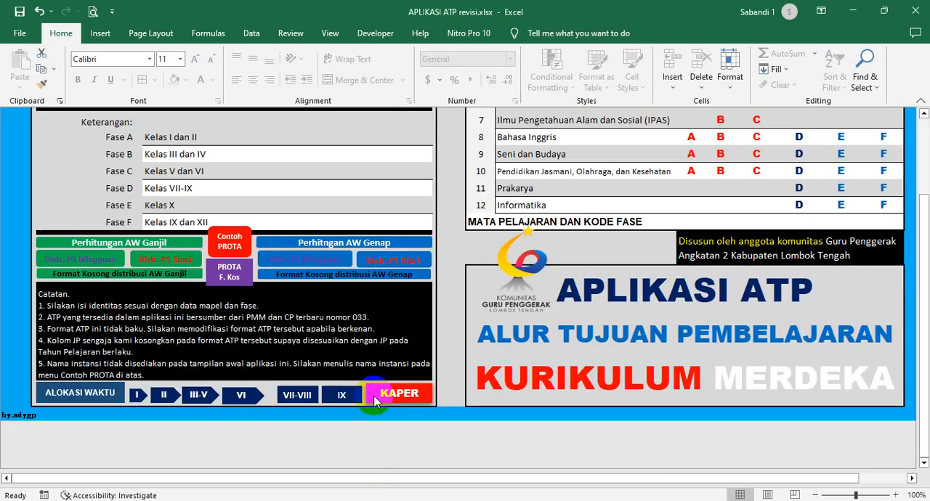
scroll(349, 356, "up", 2)
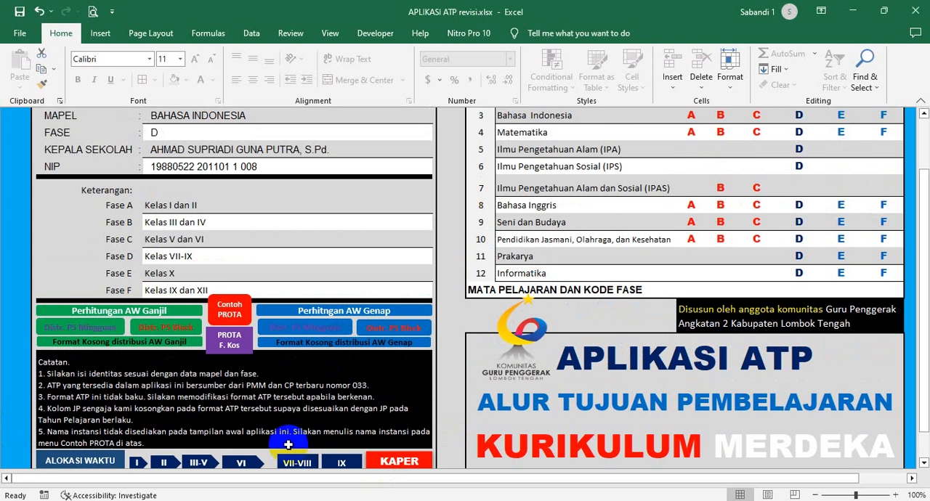
scroll(287, 436, "down", 2)
left_click(292, 390)
scroll(361, 369, "down", 1)
scroll(361, 368, "down", 4)
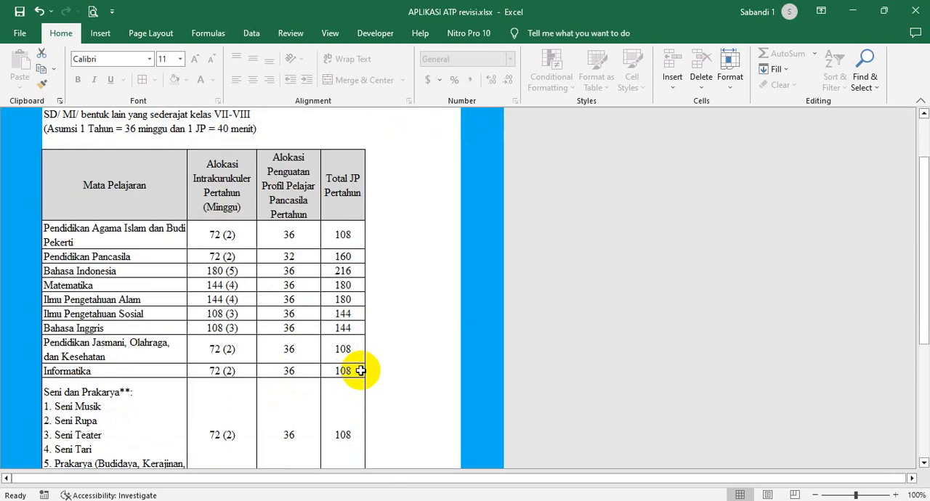
- Compare the intrakurikuler and Profil Pelajar Pancasila allocations for Bahasa Indonesia and the neighbouring subjects in the kelas VII-VIII table
scroll(269, 200, "up", 3)
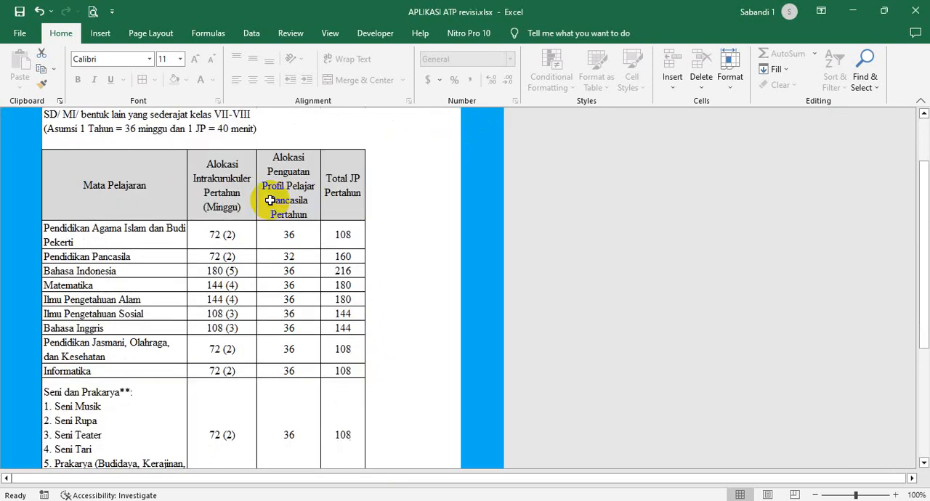
left_click(237, 273)
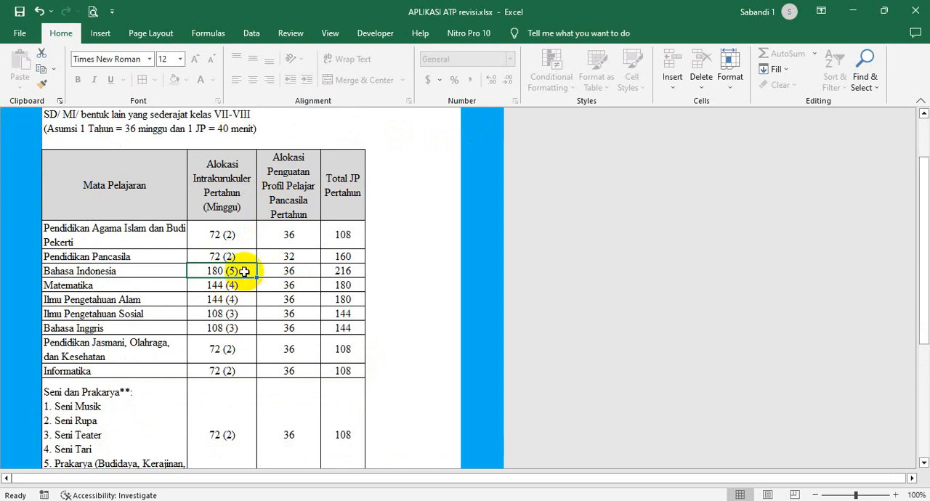
left_click(298, 271)
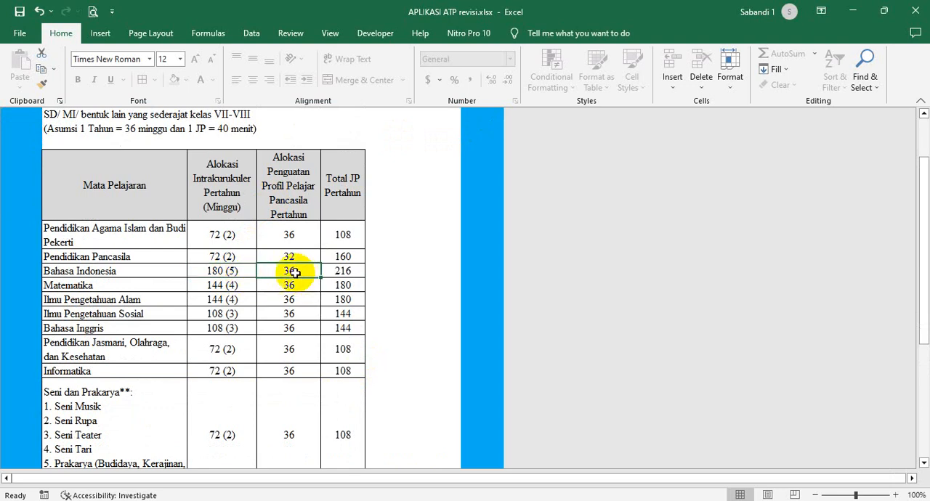
left_click(241, 273)
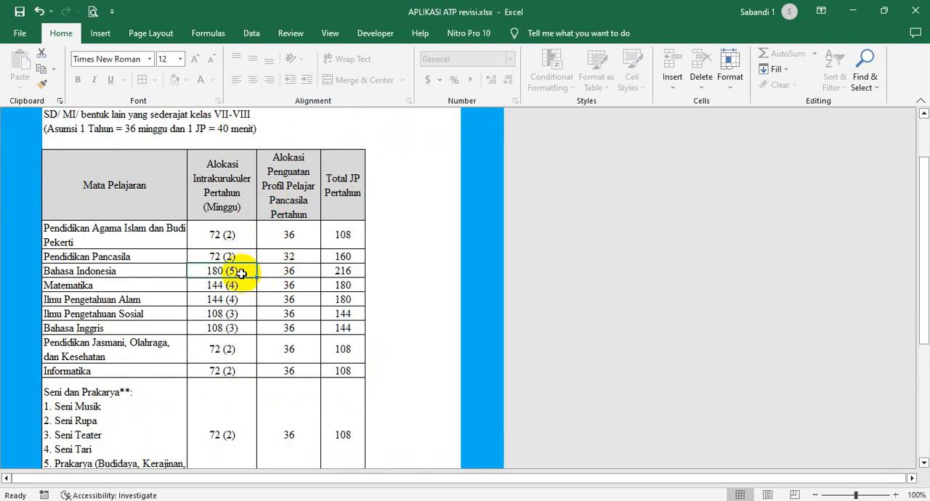
left_click(234, 235)
left_click(234, 257)
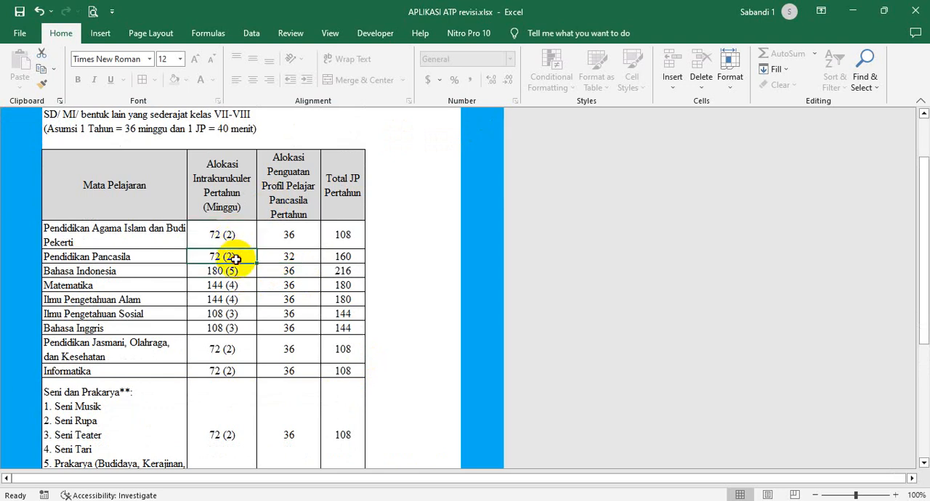
left_click_drag(276, 236, 302, 423)
left_click(299, 237)
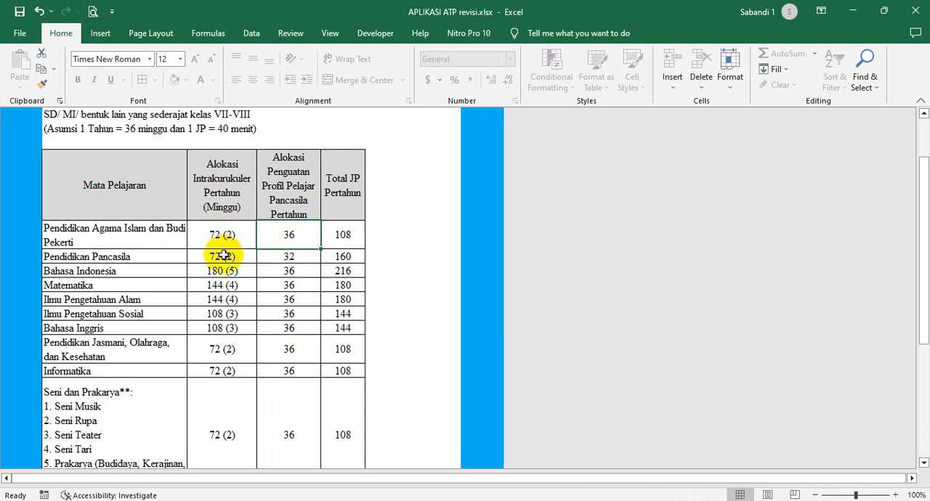
- Return to the home sheet and open the Perhitungan AW Ganjil calculation at its effective learning hours line
scroll(244, 285, "up", 2)
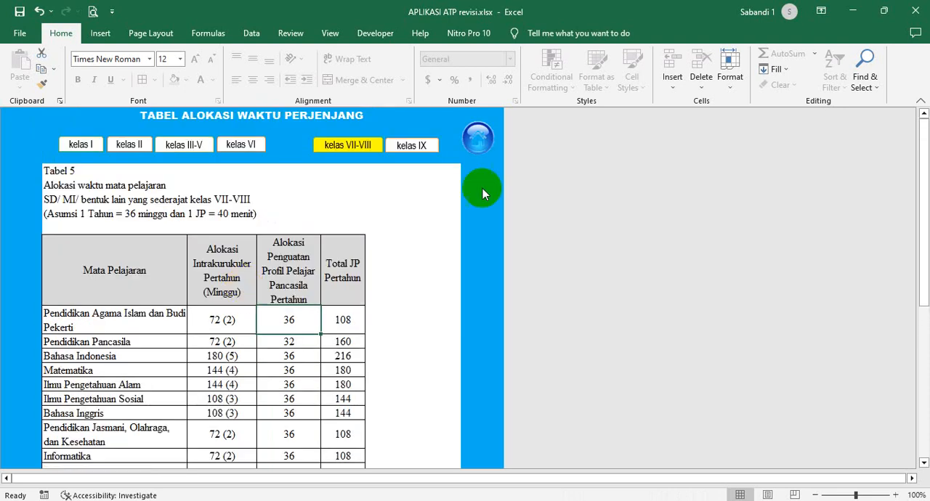
left_click(478, 135)
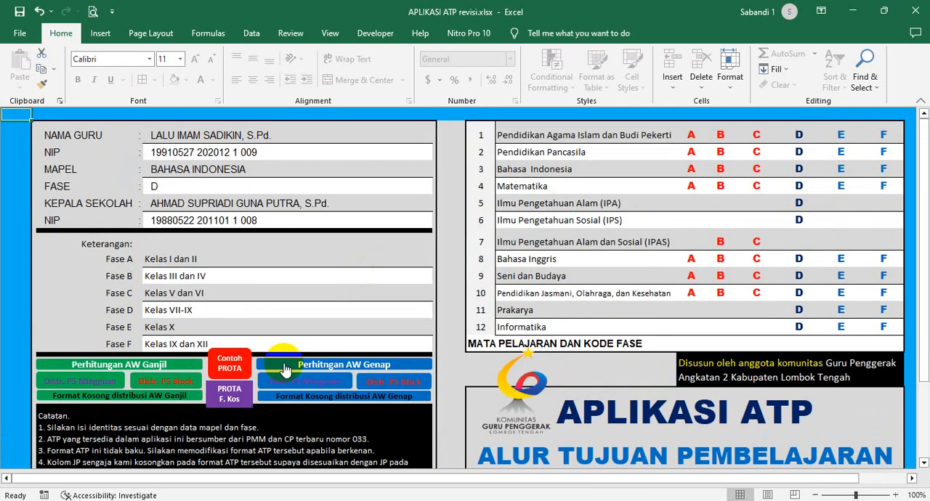
left_click(127, 367)
scroll(257, 374, "down", 3)
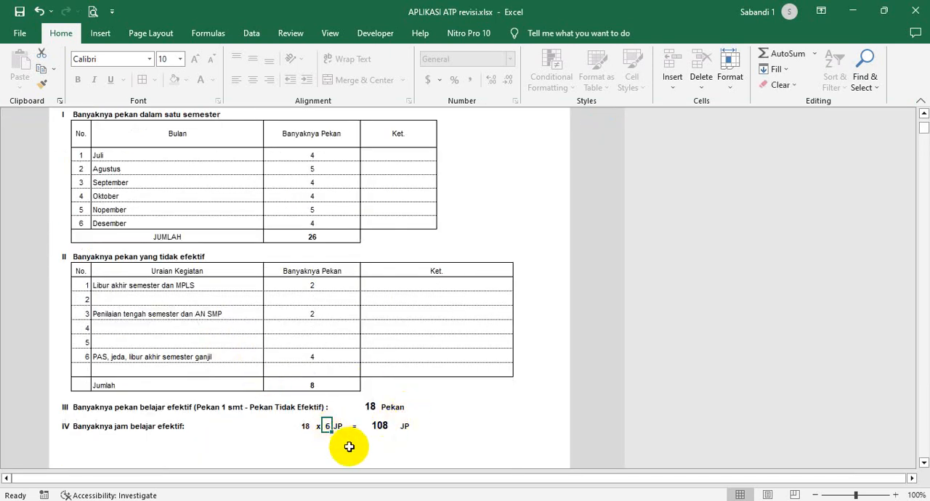
scroll(351, 444, "down", 1)
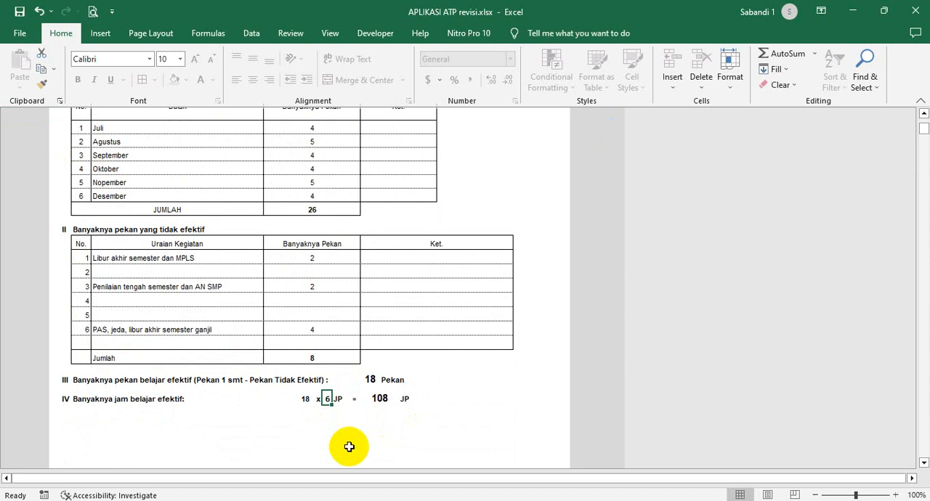
- Try 3 JP per week in the effective learning hours calculation, and set it back to 6 JP
type("3")
key("Return")
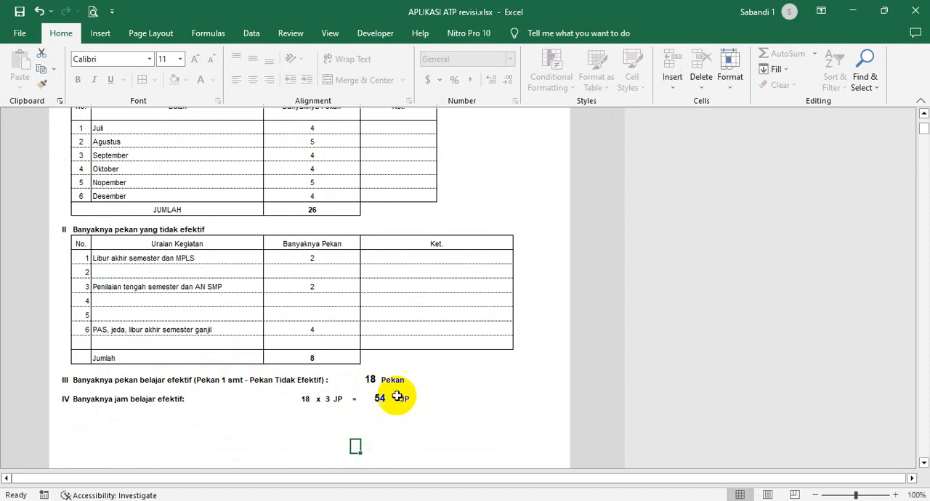
left_click(377, 407)
left_click(327, 401)
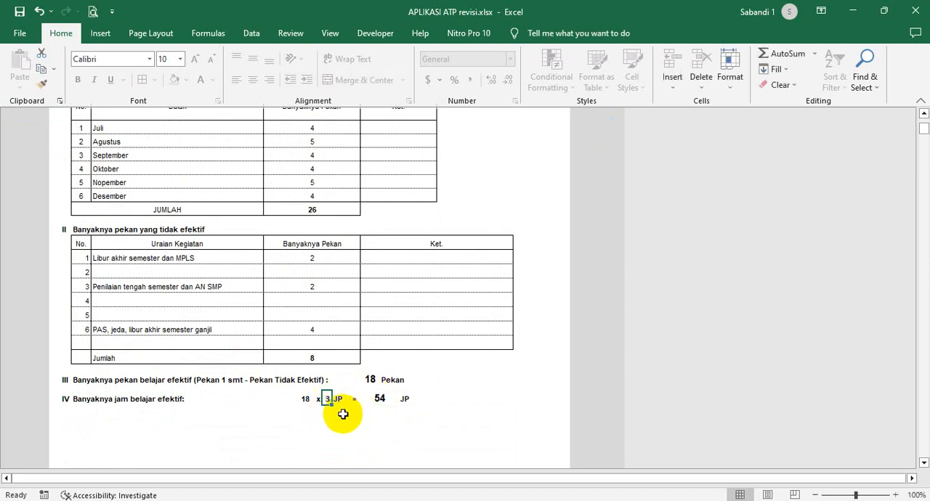
type("6")
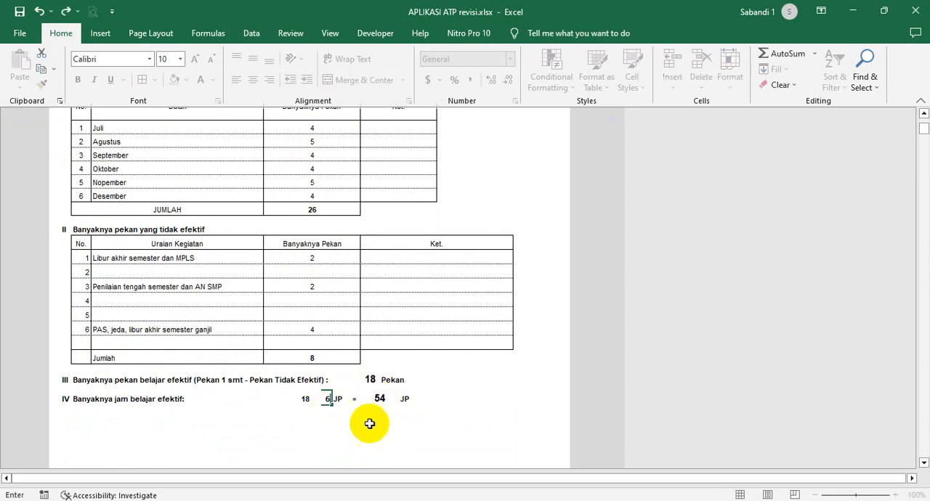
left_click(361, 423)
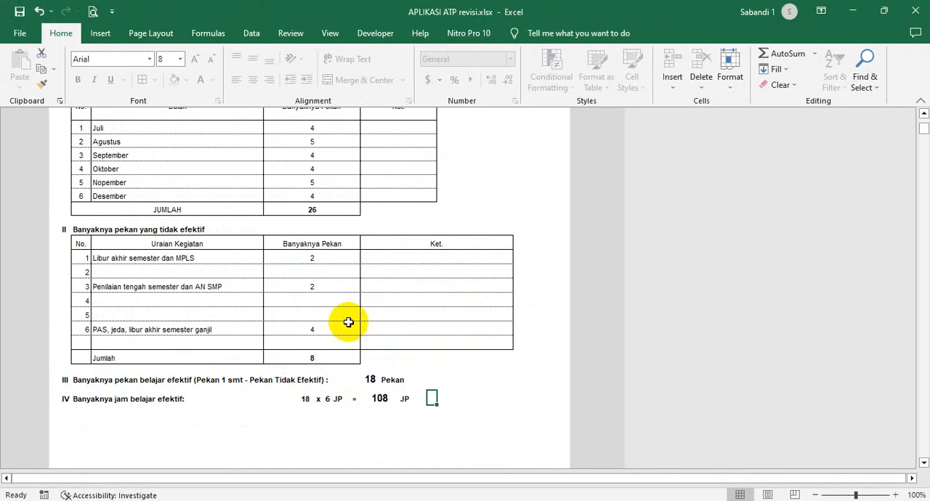
- Review the Banyaknya Pekan values for Juli to Desember and the non-effective weeks in the Ganjil calculation
scroll(348, 322, "up", 2)
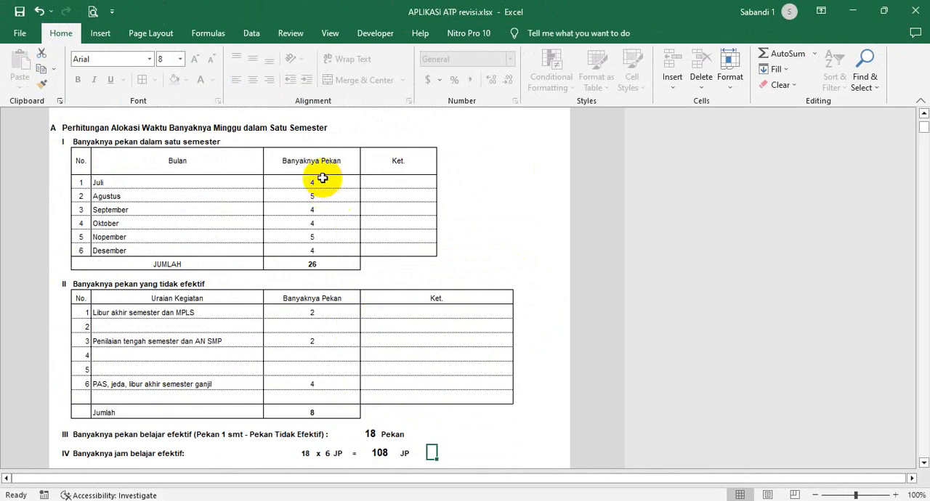
left_click_drag(322, 178, 324, 246)
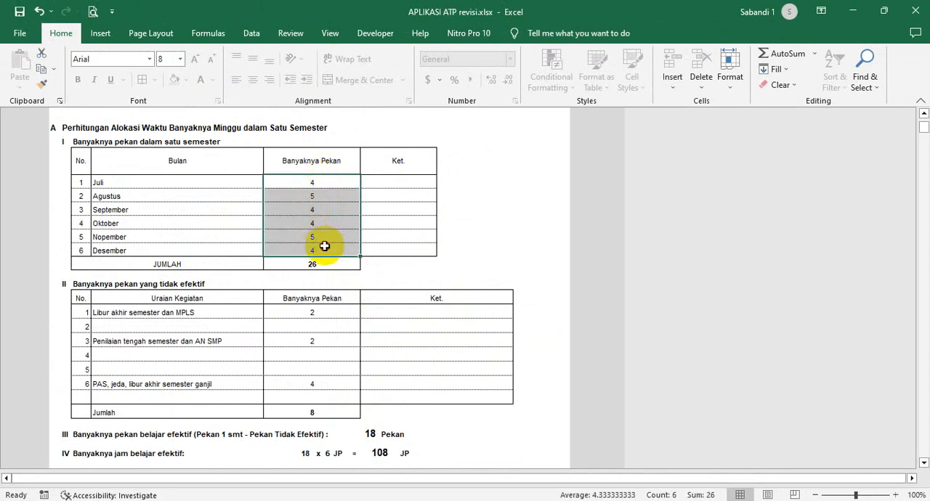
left_click_drag(334, 180, 331, 245)
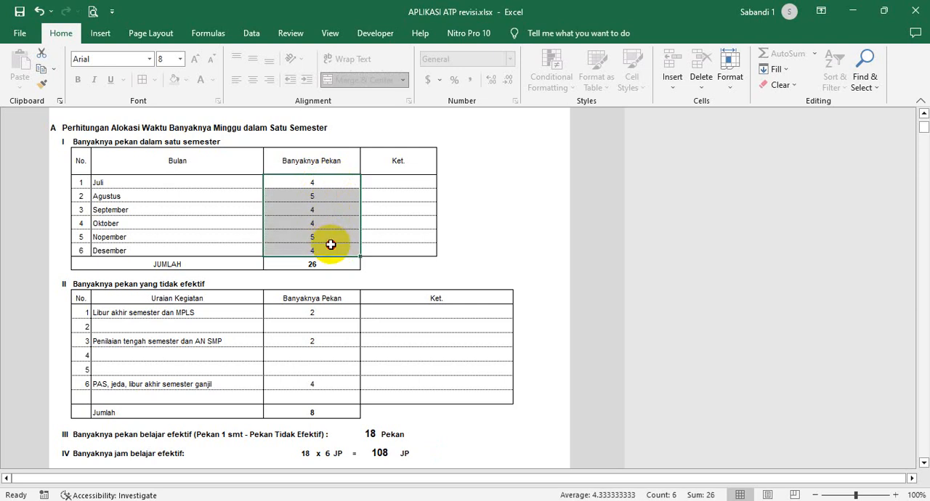
left_click_drag(328, 312, 335, 389)
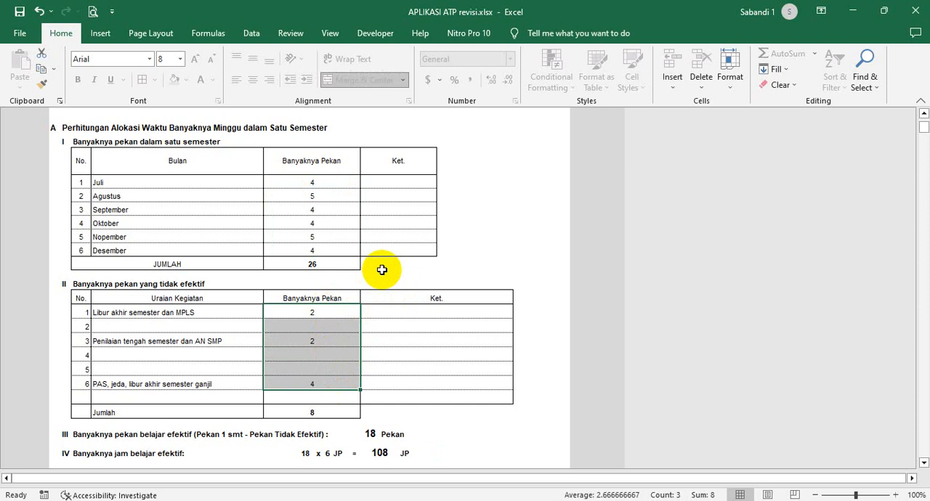
left_click(420, 275)
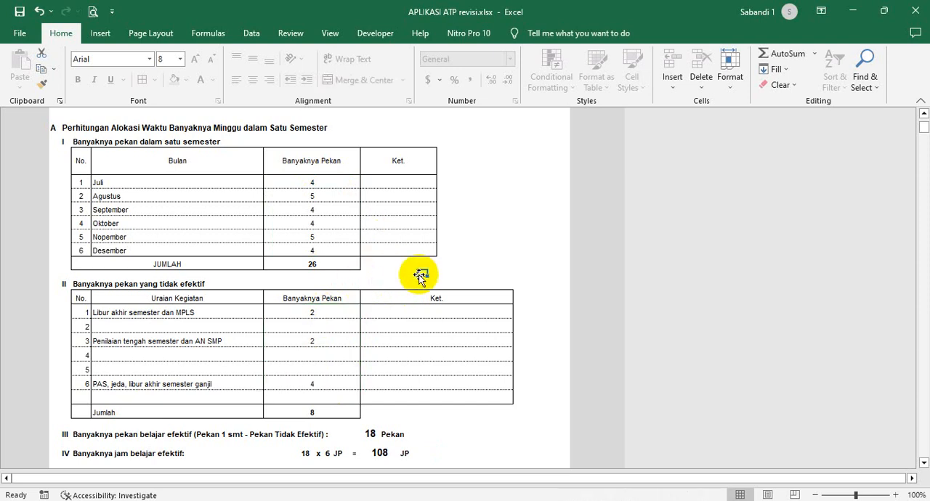
scroll(418, 280, "down", 2)
scroll(417, 281, "up", 5)
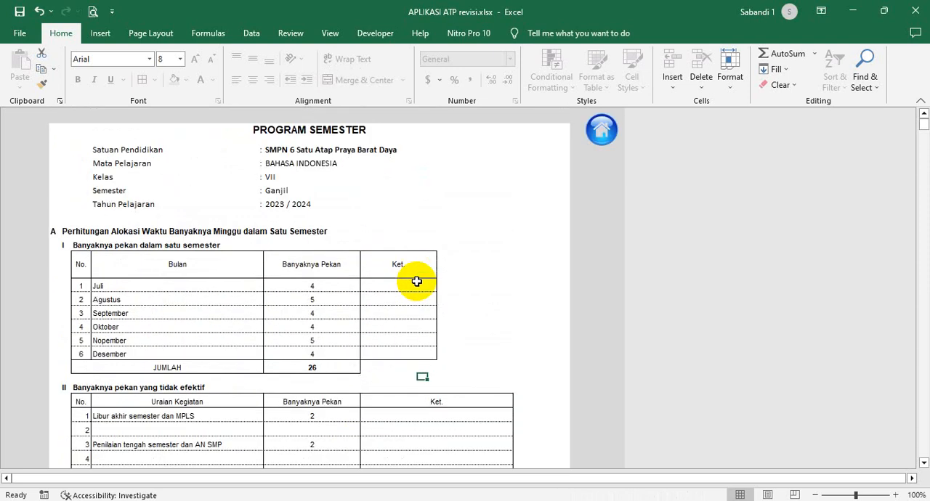
scroll(382, 234, "down", 1)
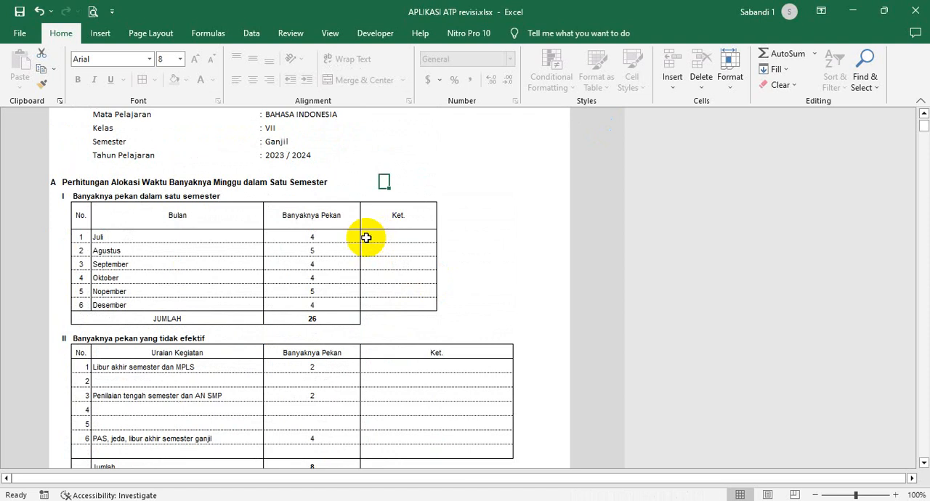
left_click_drag(319, 236, 338, 304)
scroll(356, 283, "up", 1)
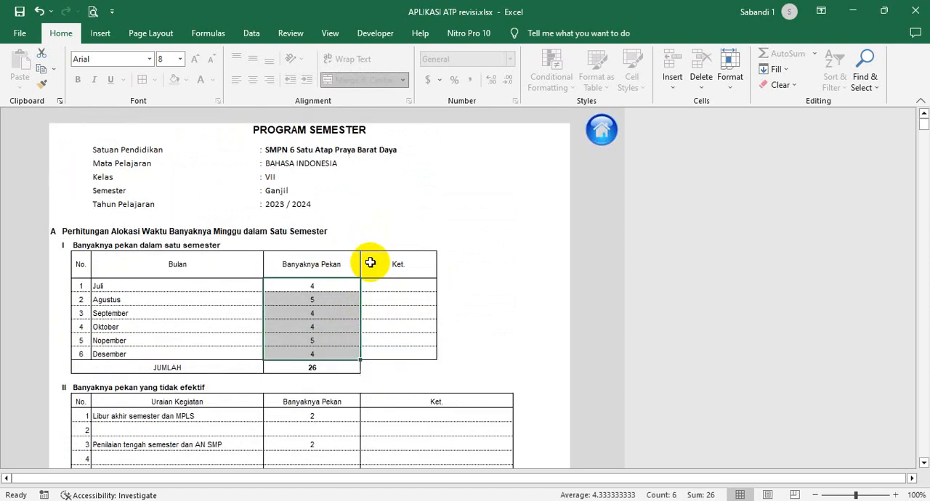
- Go back to the home sheet and reopen Perhitungan AW Ganjil to review its monthly week counts
left_click(604, 132)
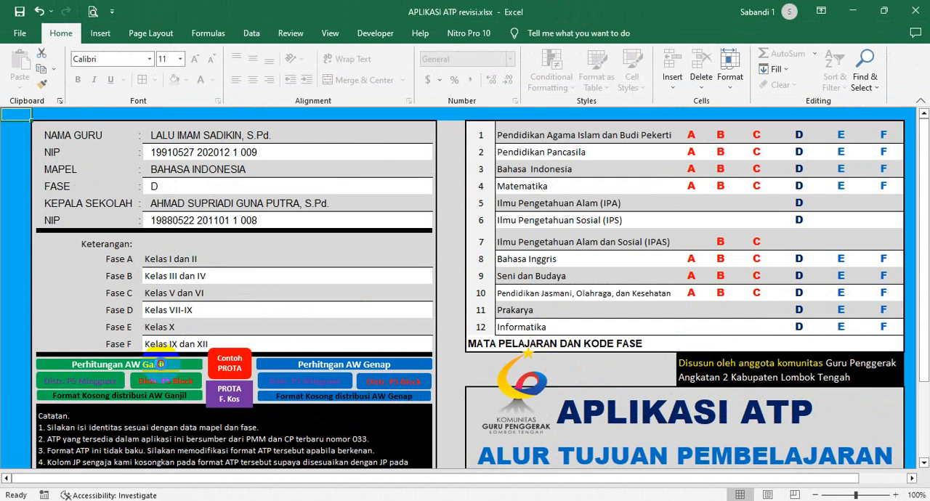
left_click(313, 254)
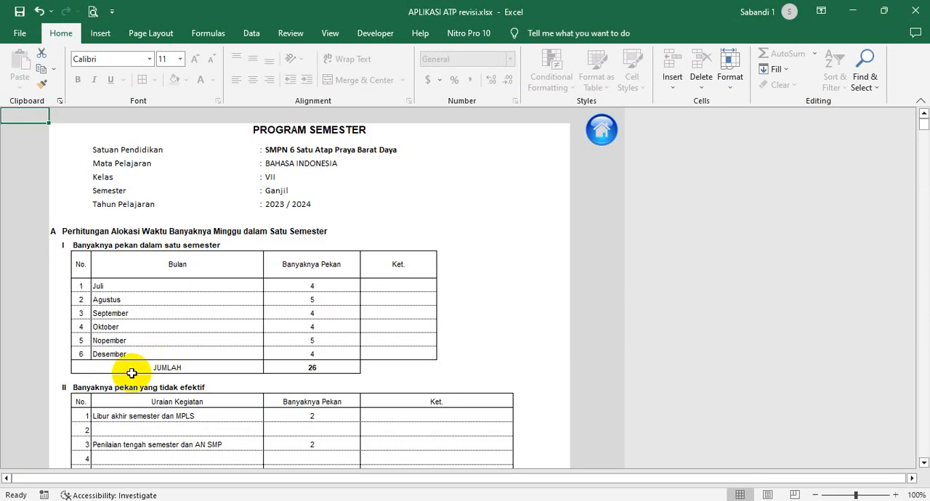
left_click_drag(332, 289, 328, 358)
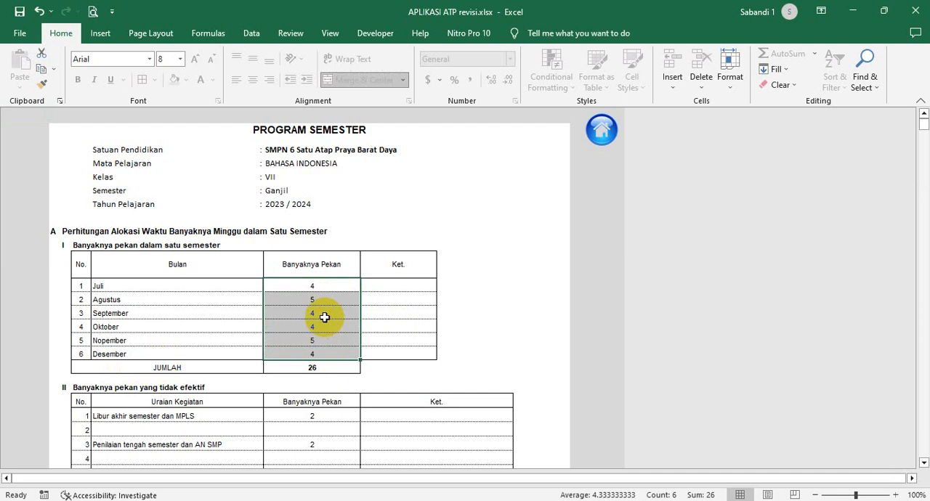
scroll(316, 317, "down", 1)
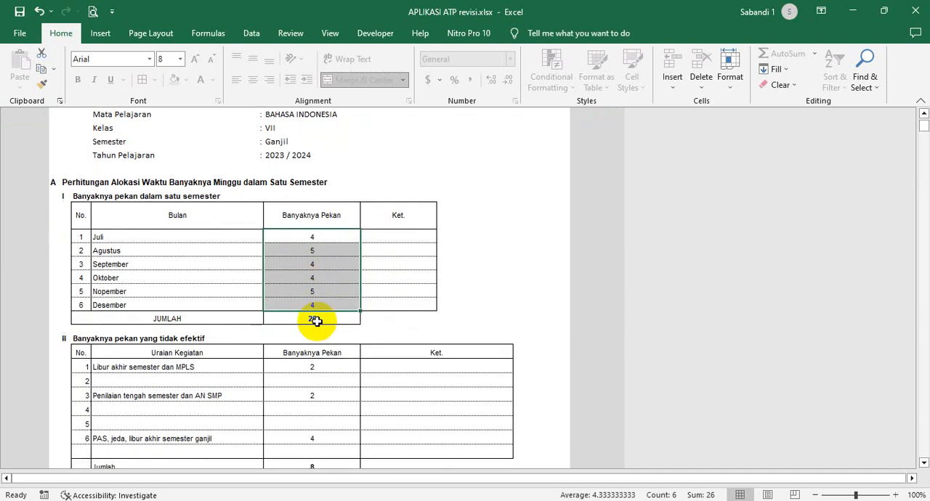
scroll(317, 319, "up", 1)
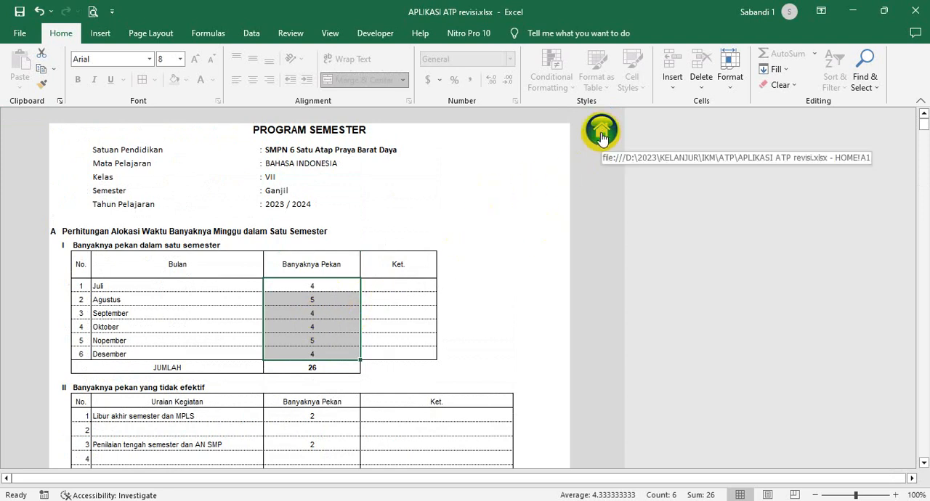
- Return to the home sheet and open the weekly P5 distribution sheet for the Ganjil semester at its Distribusi Alokasi Waktu table
left_click(601, 132)
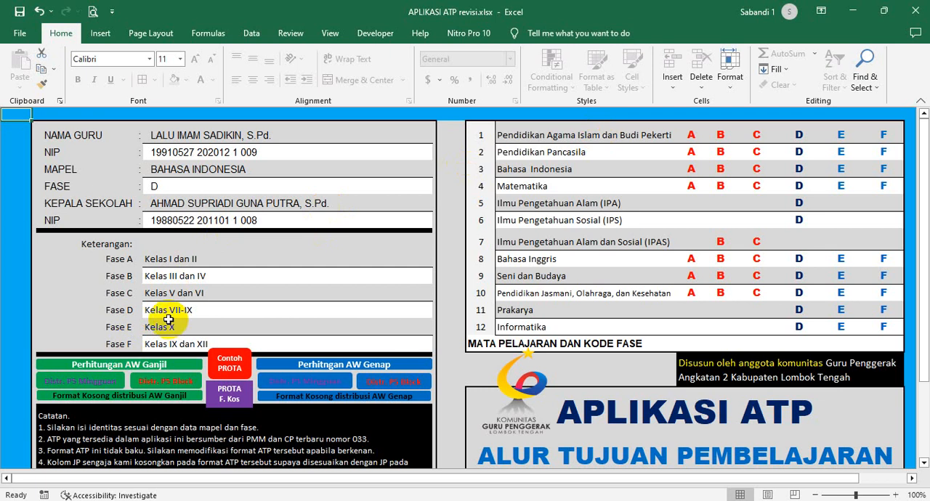
left_click(83, 385)
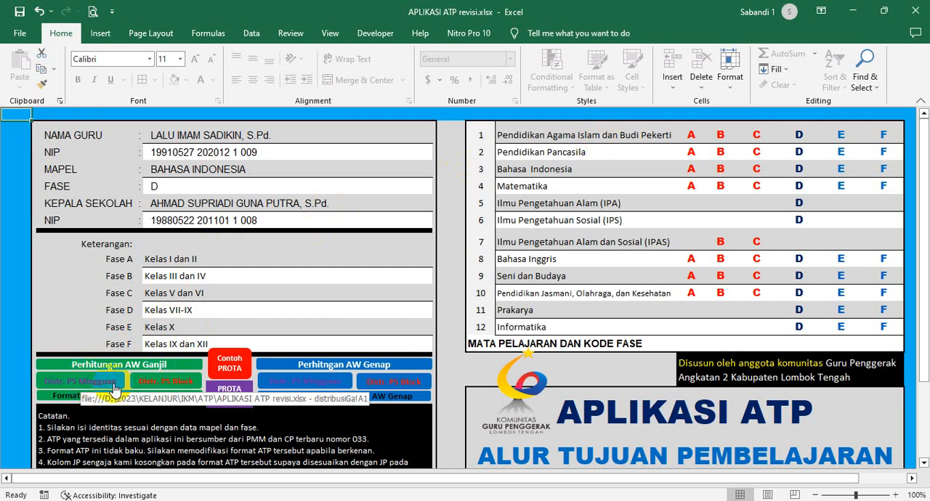
scroll(402, 349, "down", 1)
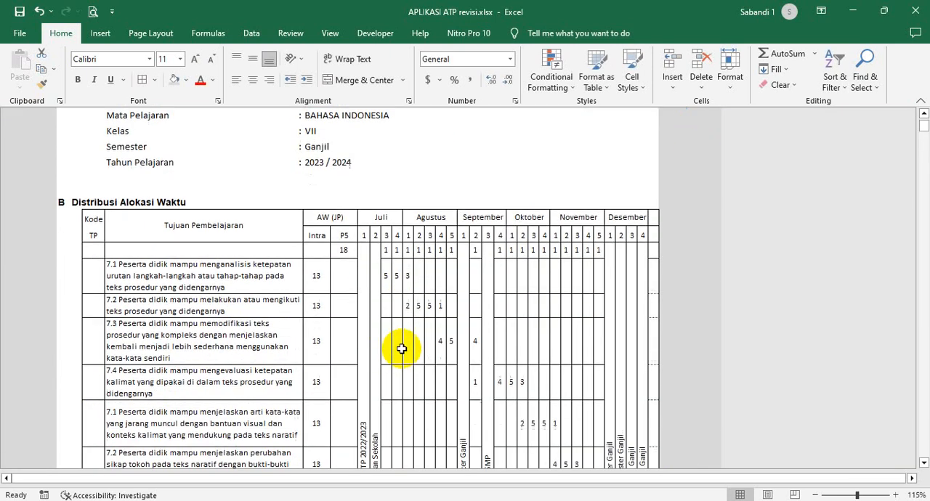
- Examine the hours spread over the Juli and Agustus weeks and the list of Tujuan Pembelajaran in the distribution table
left_click(415, 290)
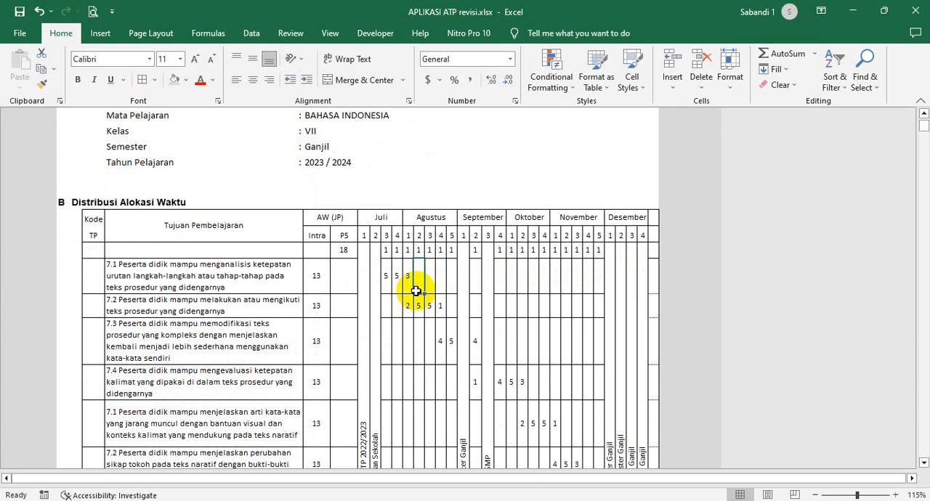
left_click(386, 268)
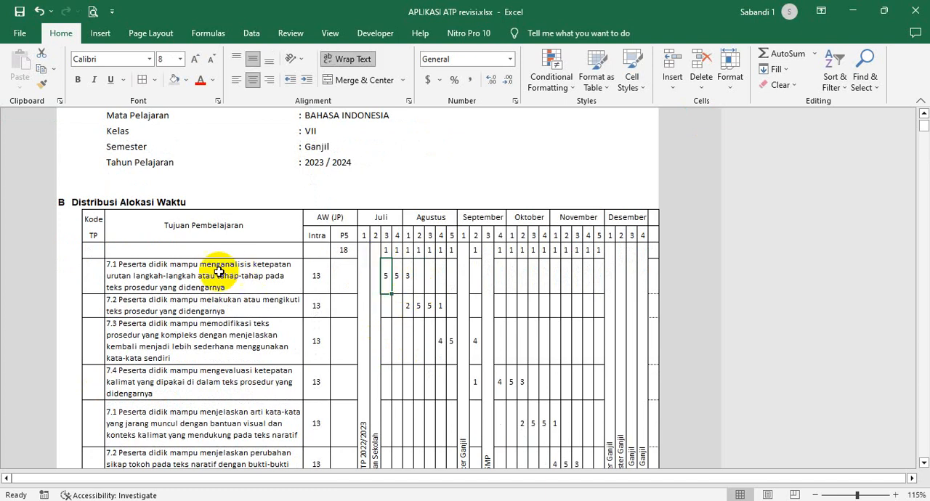
left_click_drag(219, 271, 194, 436)
scroll(203, 407, "down", 1)
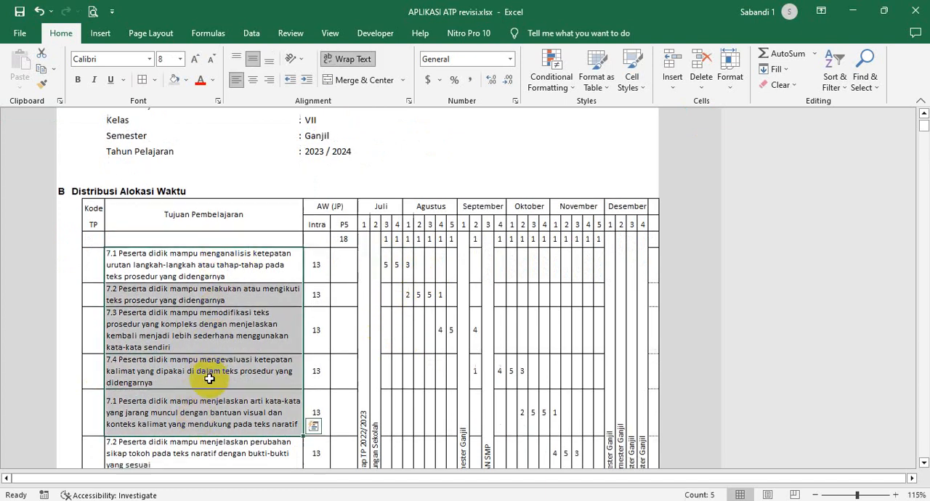
left_click_drag(196, 229, 182, 436)
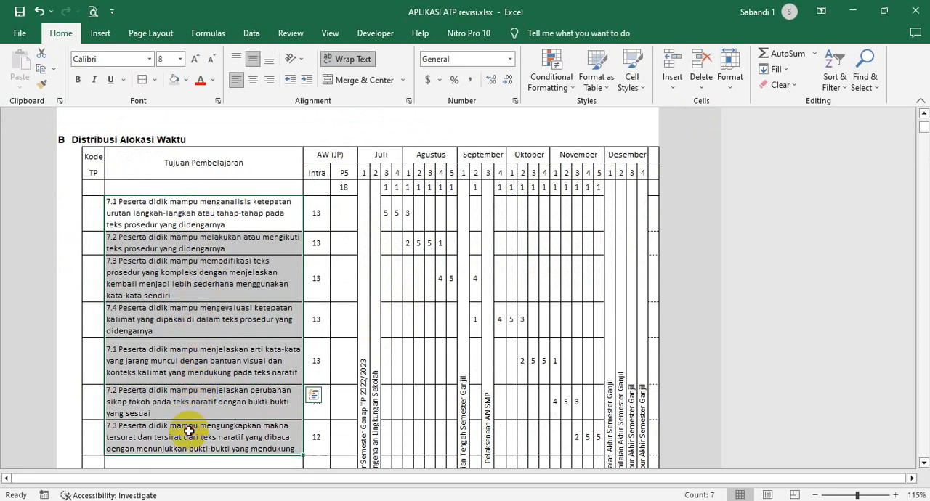
left_click_drag(185, 221, 207, 421)
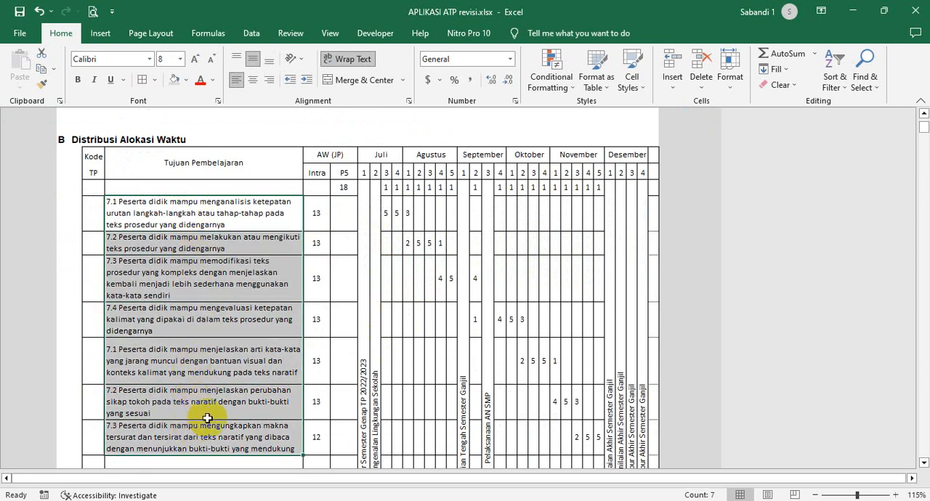
- Return to the home sheet, open Perhitungan AW Ganjil and highlight the Banyaknya Pekan values from Juli through JUMLAH
left_click_drag(386, 209, 387, 231)
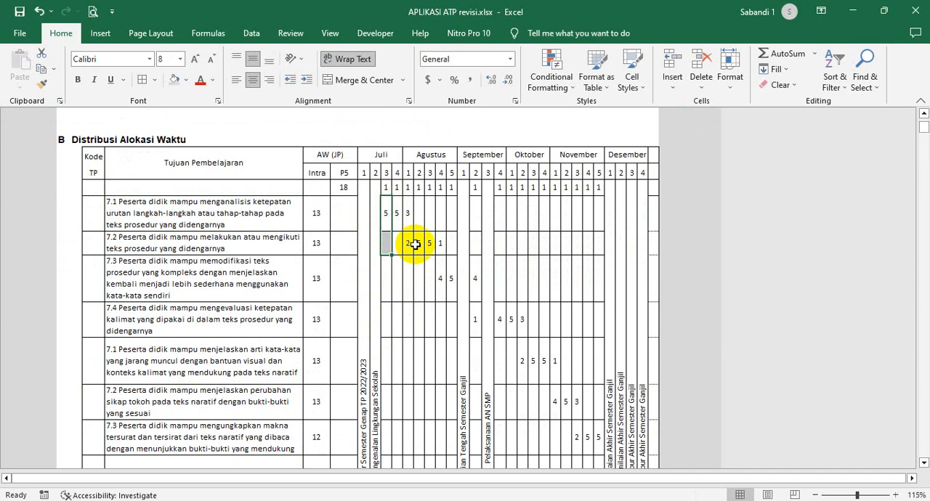
scroll(415, 244, "up", 3)
left_click(693, 135)
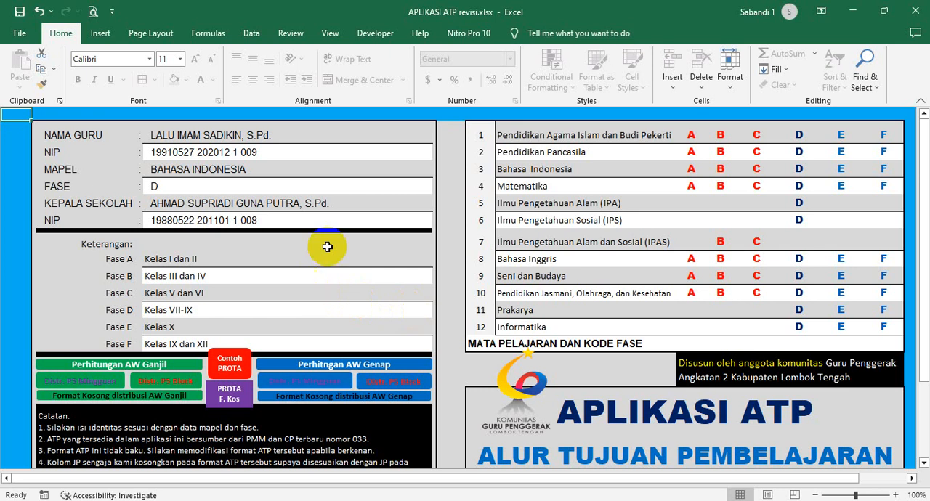
left_click(145, 365)
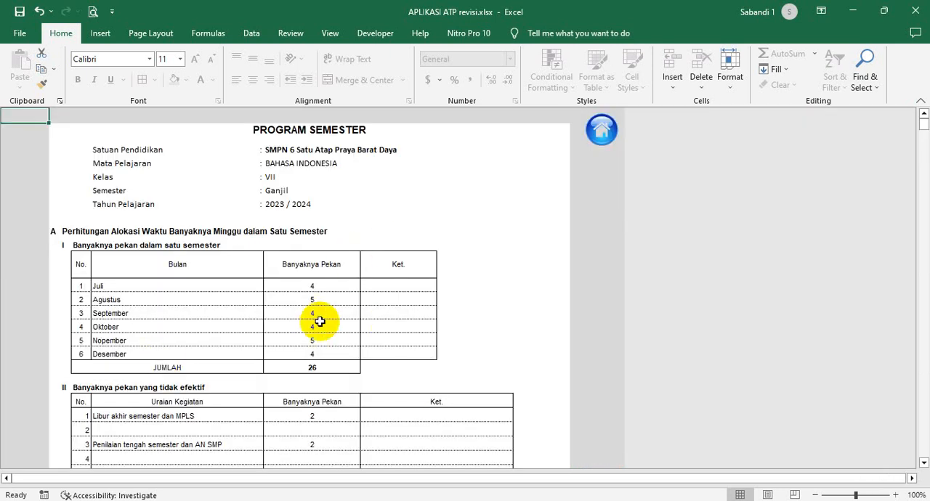
scroll(317, 291, "down", 2)
scroll(320, 297, "up", 2)
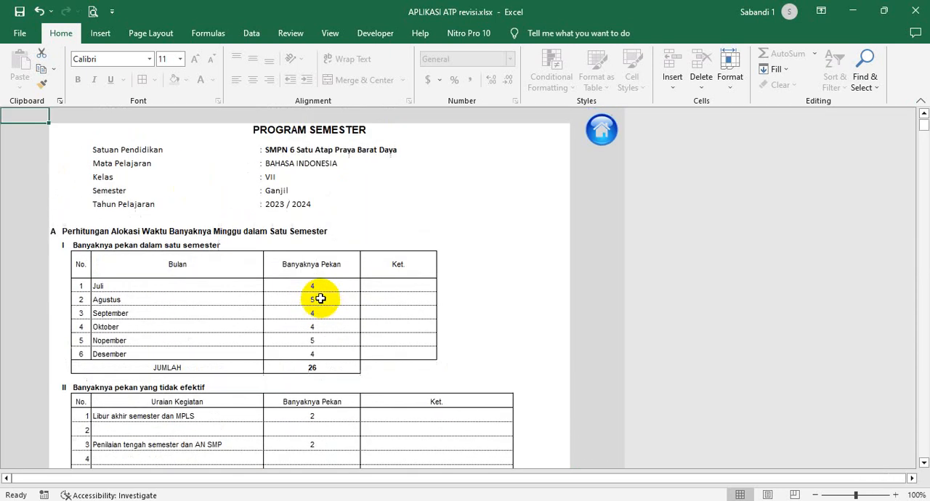
left_click_drag(331, 283, 334, 364)
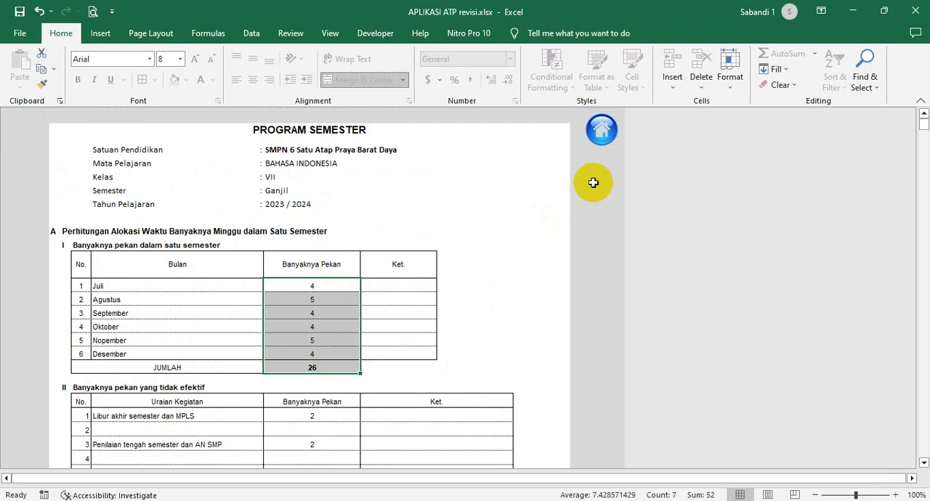
- Go back to the home sheet and reopen the Ganjil Distr. P5 Mingguan sheet at its Distribusi Alokasi Waktu table
left_click(597, 133)
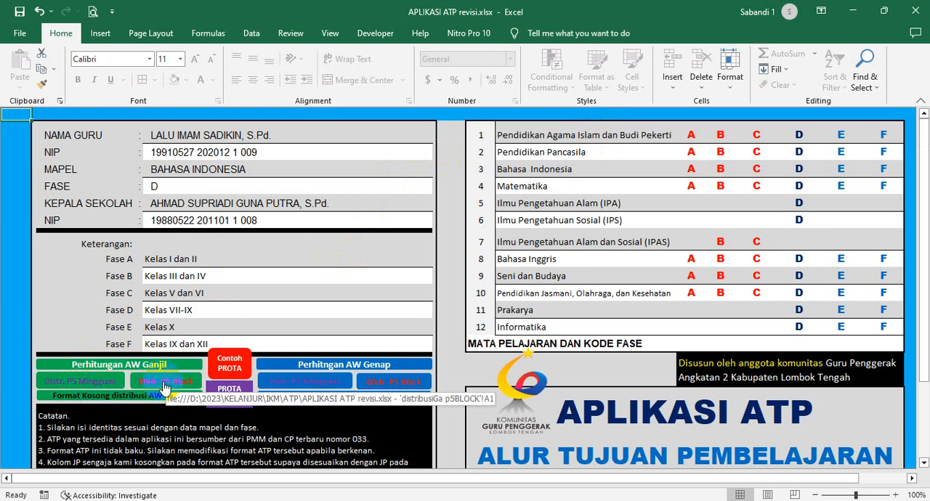
left_click(107, 383)
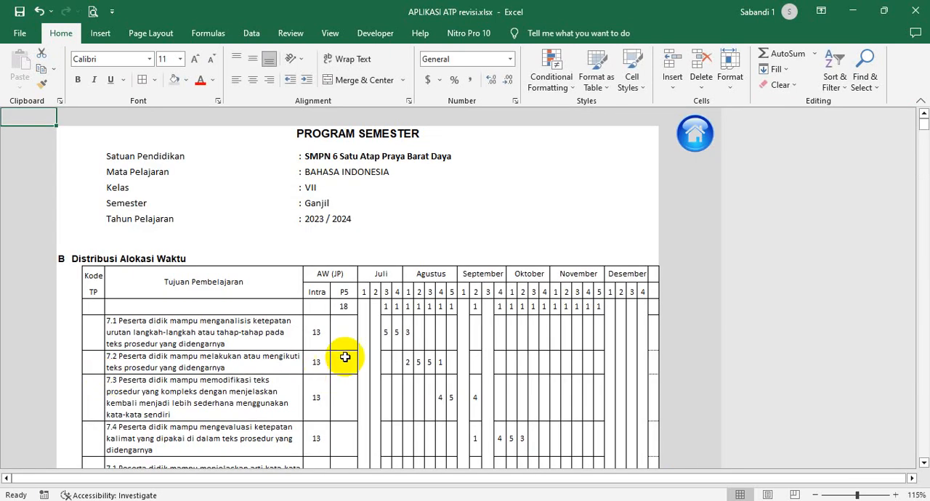
scroll(354, 354, "down", 2)
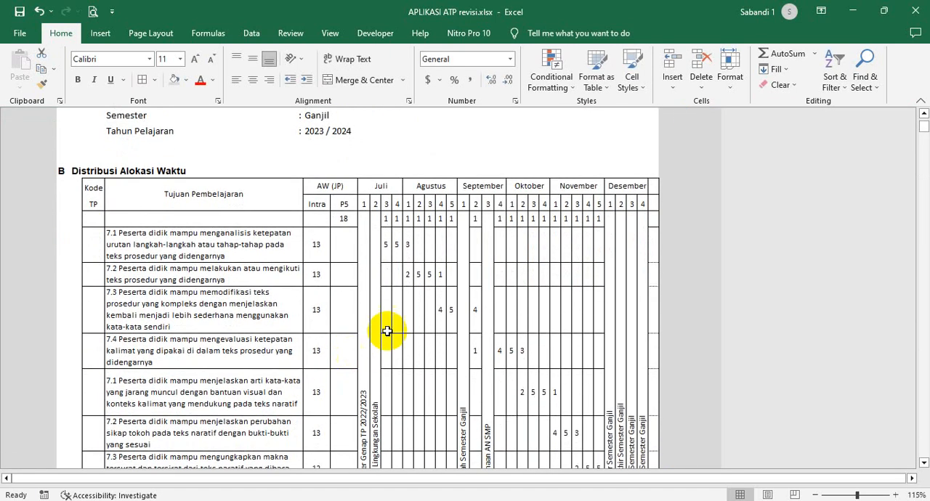
- Point out the merged columns of Juli weeks 1 and 2 and the Juli heading in the distribution table
left_click_drag(363, 246, 372, 244)
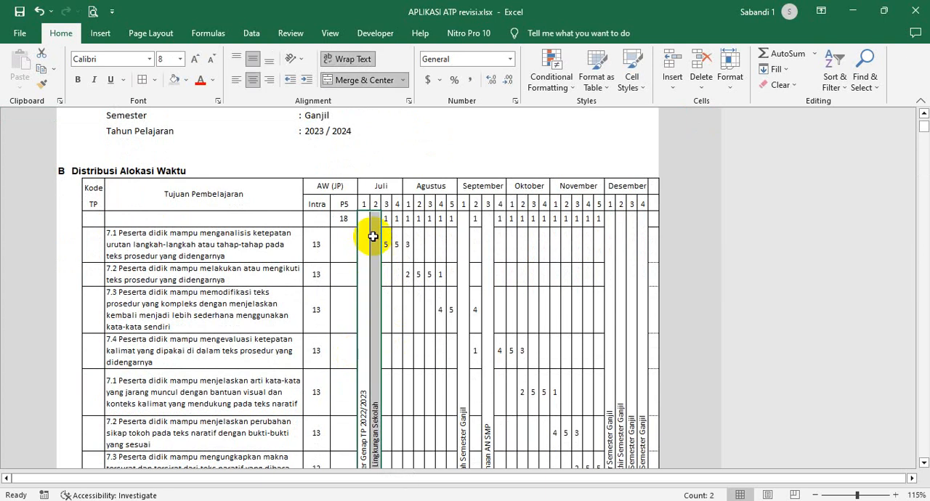
left_click(362, 220)
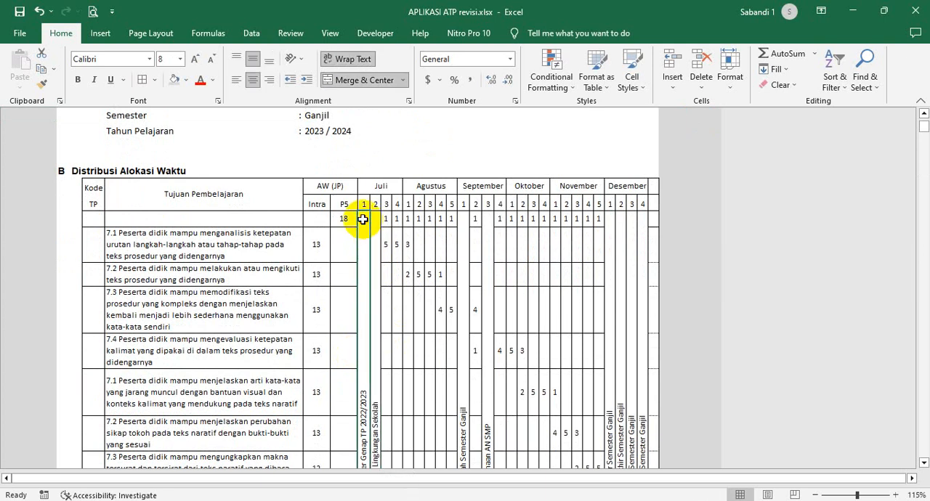
left_click(380, 186)
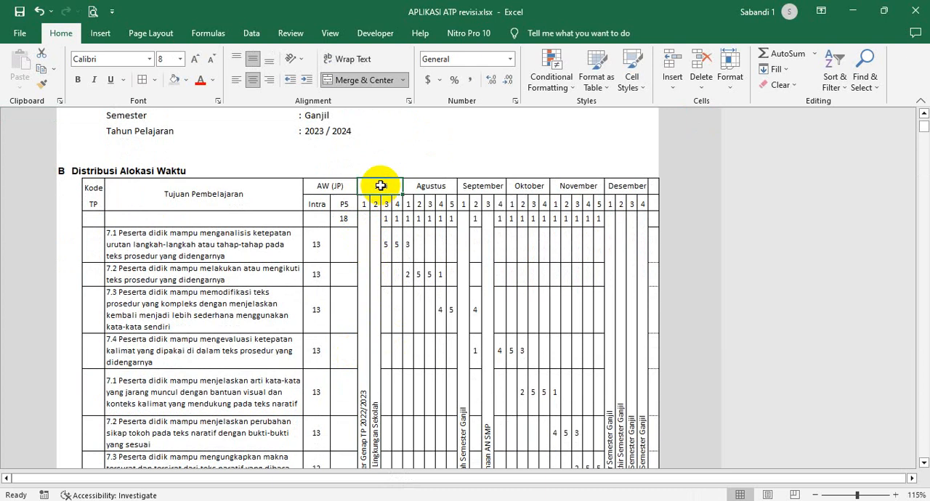
left_click(376, 234)
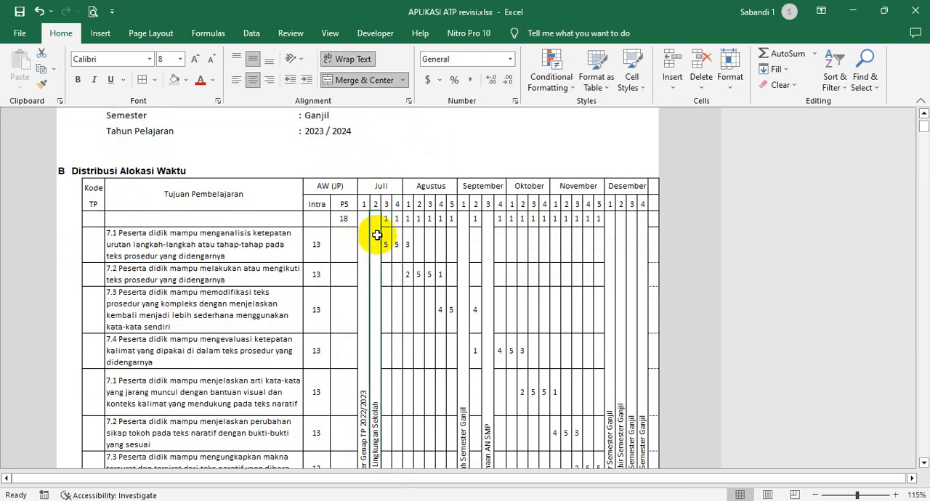
left_click(372, 187)
- Examine the vertical labels Libur Akhir Semester Genap TP 2022/2023 and Masa Pengenalan Lingkungan Sekolah in the first two Juli columns
scroll(358, 244, "down", 2)
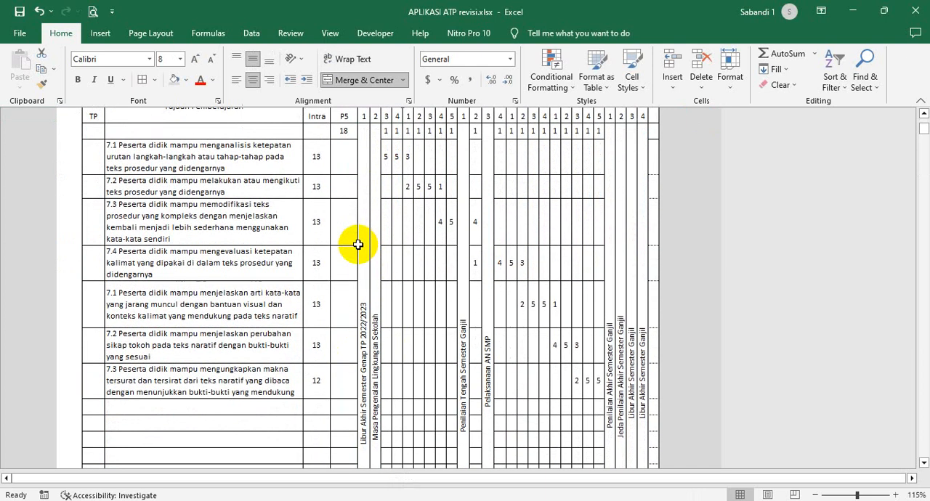
scroll(358, 244, "down", 1)
left_click(362, 246)
left_click(375, 244)
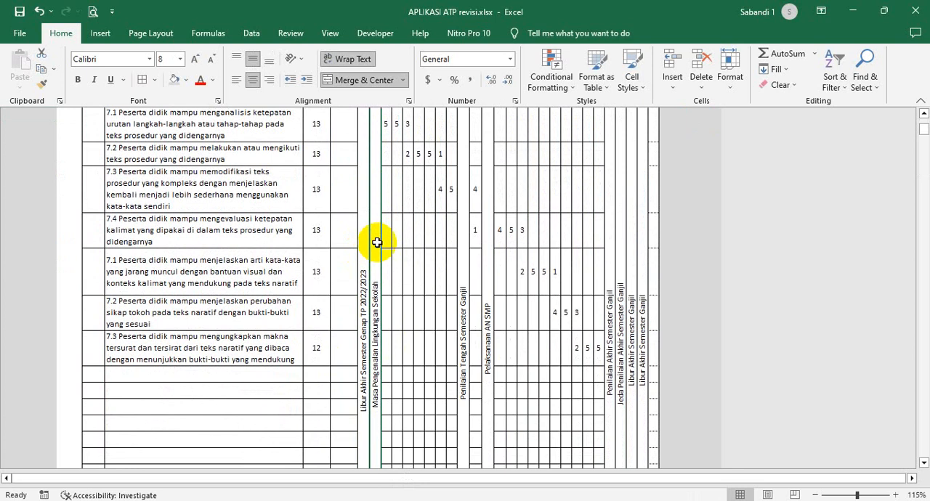
left_click(362, 236)
left_click(376, 238)
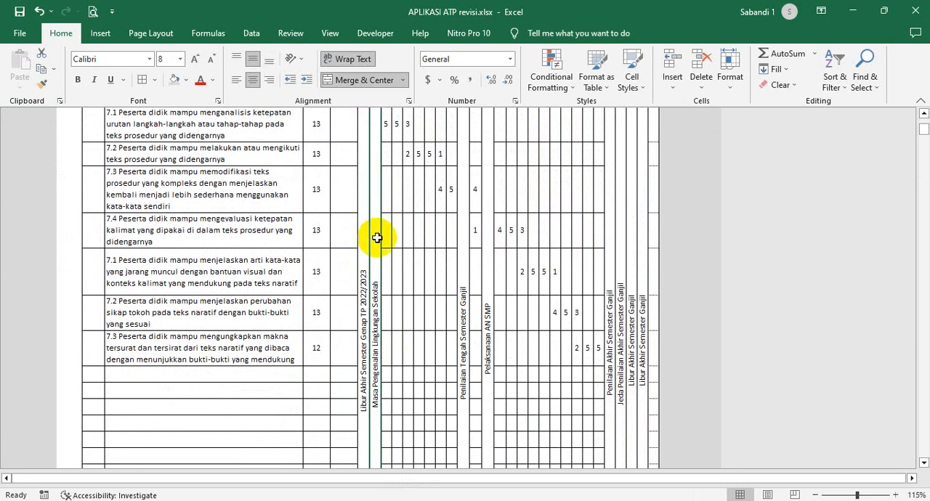
left_click(363, 298)
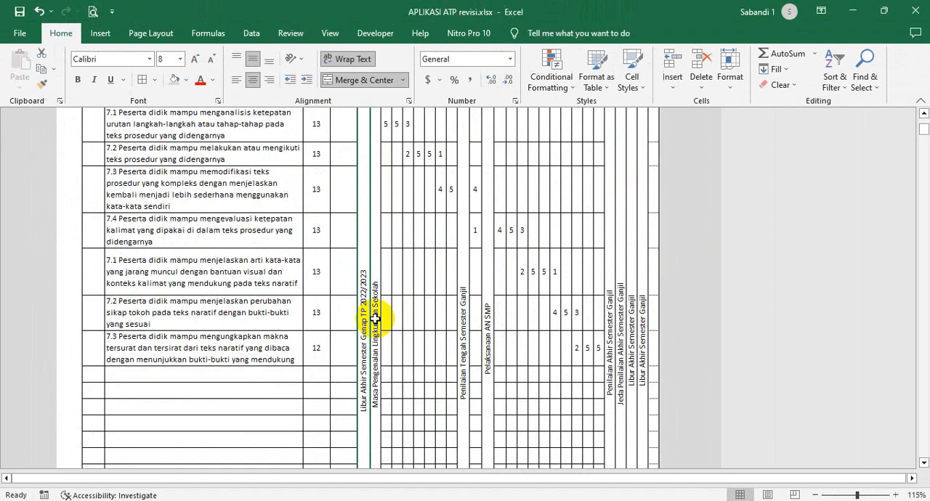
- Inspect the Merge & Center formatting used for the non-effective week columns of Juli
scroll(368, 291, "up", 3)
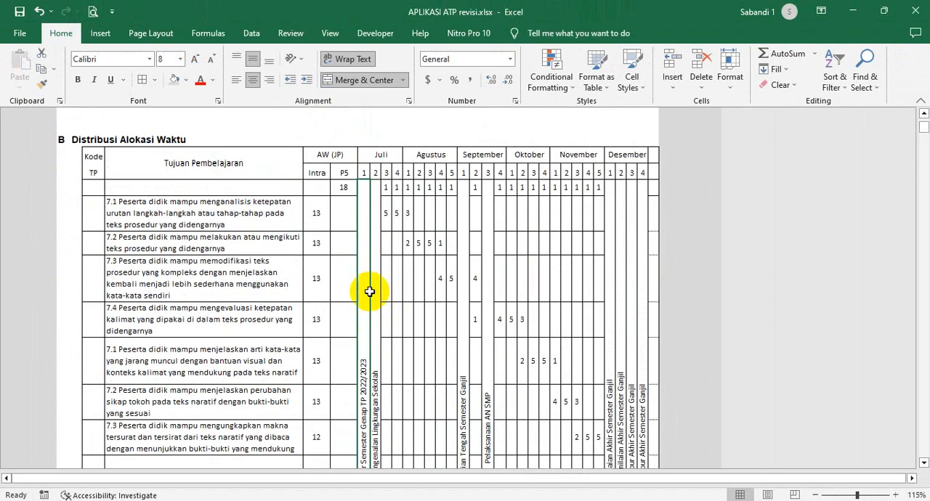
left_click(373, 203)
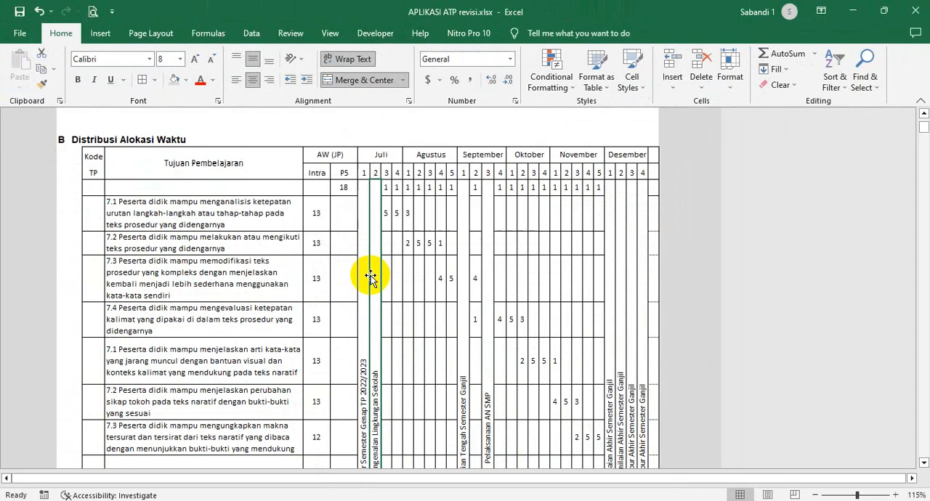
left_click(363, 282)
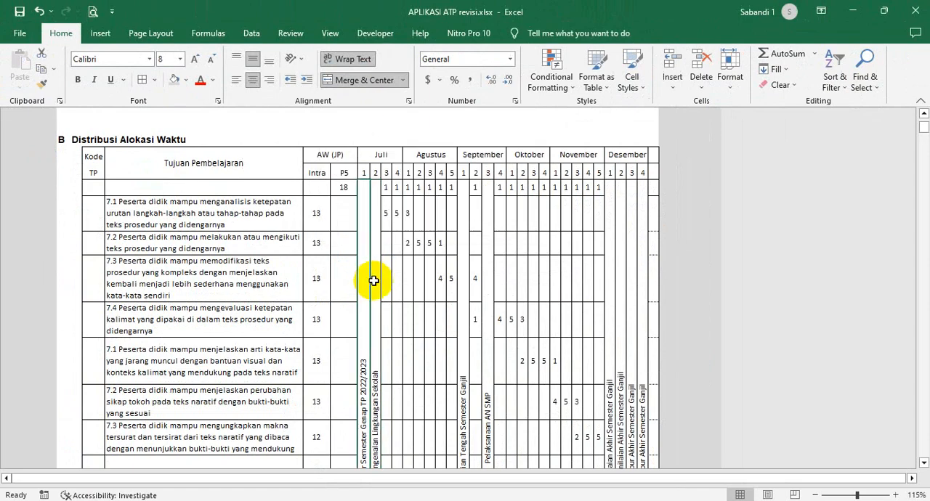
left_click(373, 279)
scroll(374, 280, "down", 1)
scroll(373, 282, "up", 3)
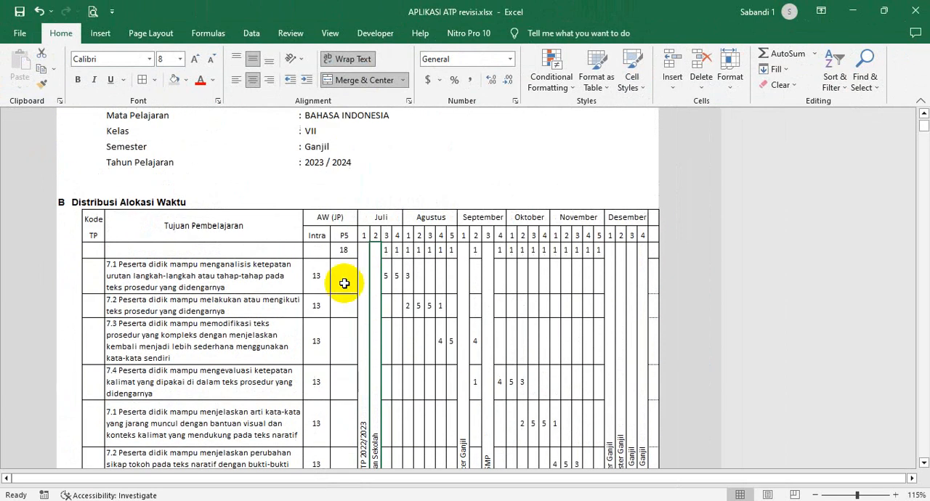
- Highlight all filled Tujuan Pembelajaran entries in the distribution table for review
left_click(263, 269)
scroll(263, 269, "down", 1)
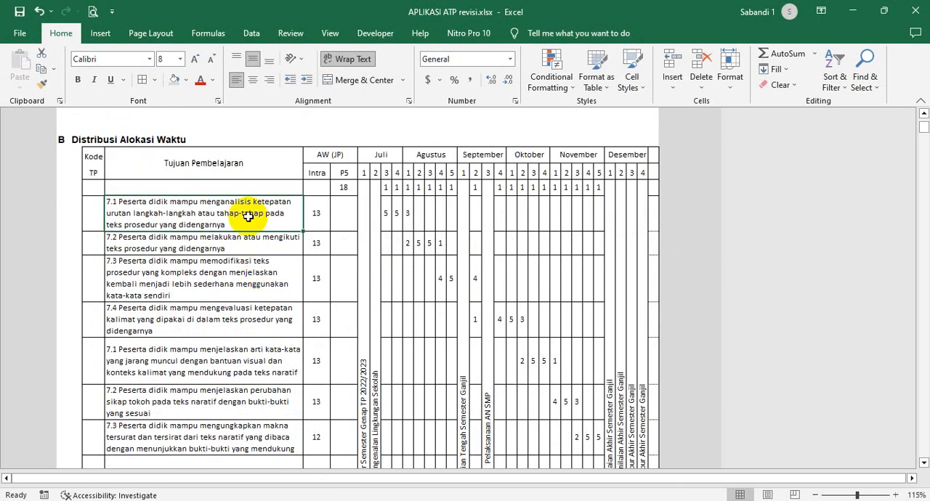
left_click_drag(249, 228, 242, 440)
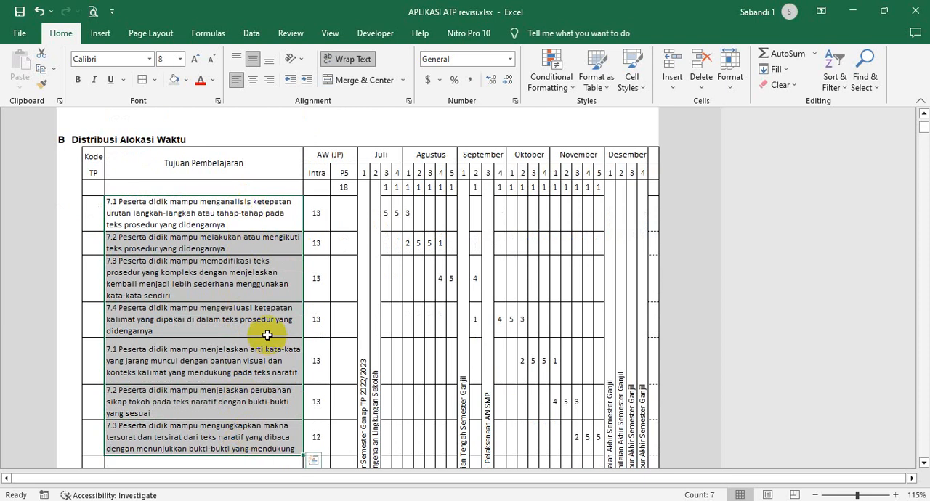
scroll(268, 335, "up", 3)
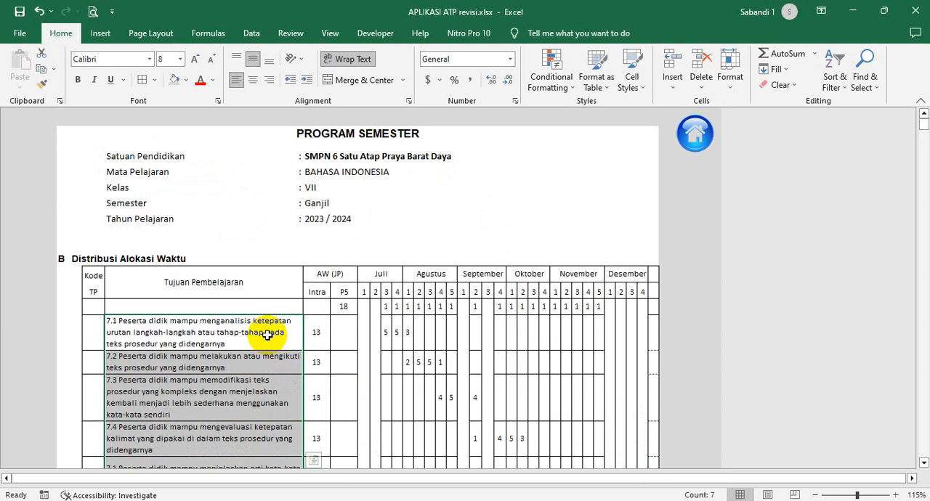
- Open the Bahasa Indonesia Fase D sheet from the home sheet and review its Alur Tujuan Pembelajaran entries for Kelas VII
left_click(695, 141)
left_click(799, 169)
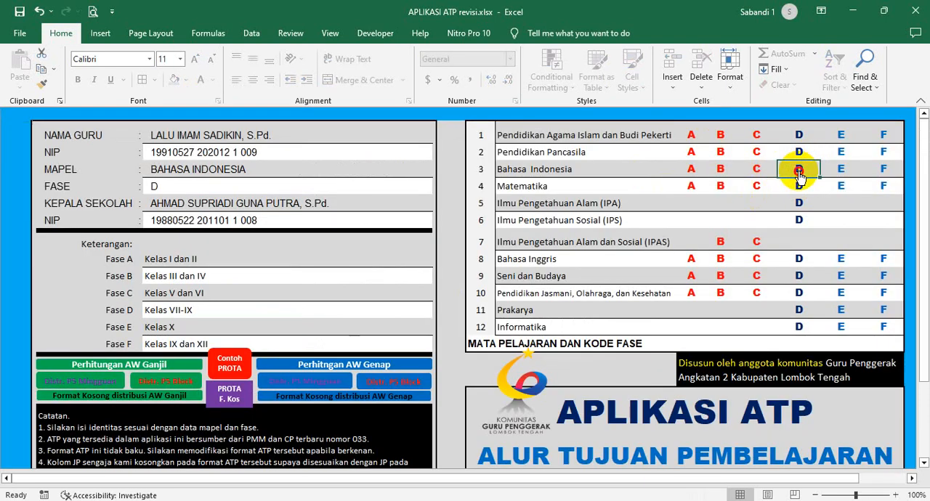
left_click_drag(517, 281, 529, 408)
scroll(515, 407, "down", 3)
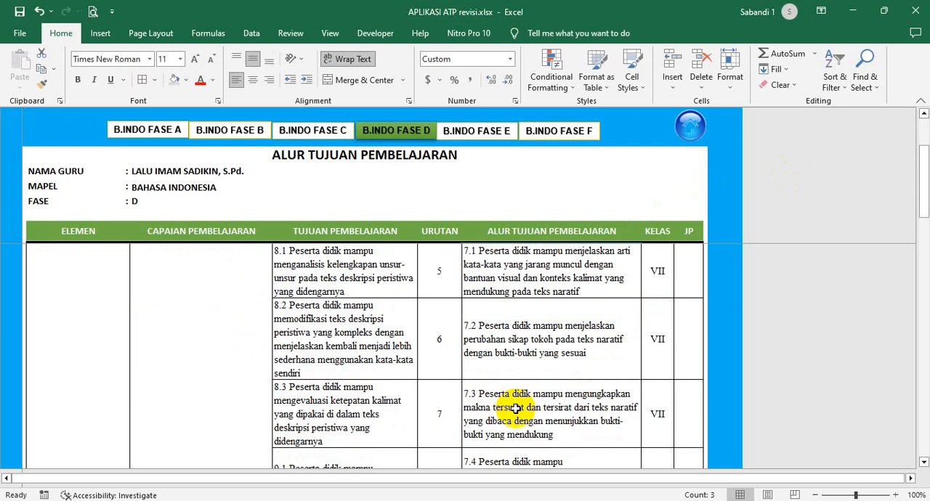
scroll(518, 406, "up", 3)
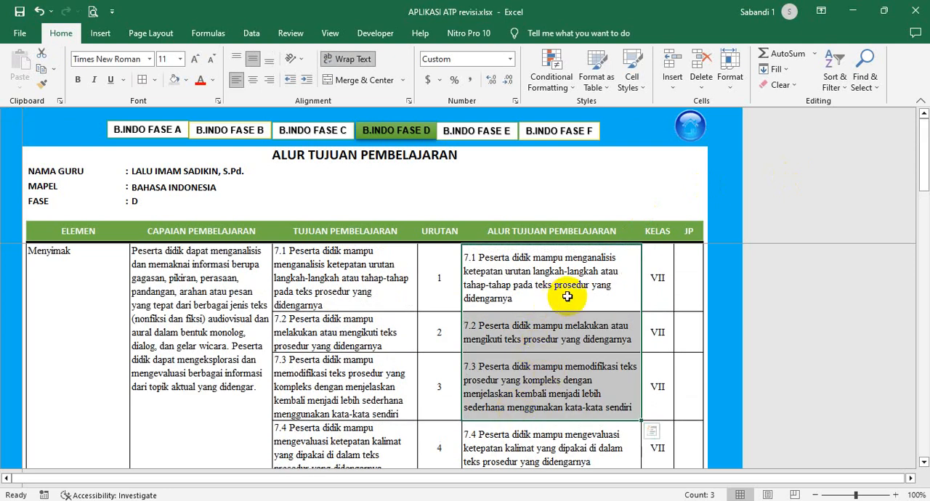
- Return through the home sheet to Distr. P5 Mingguan and review its Tujuan Pembelajaran list down to the Jumlah Jam row
left_click(692, 128)
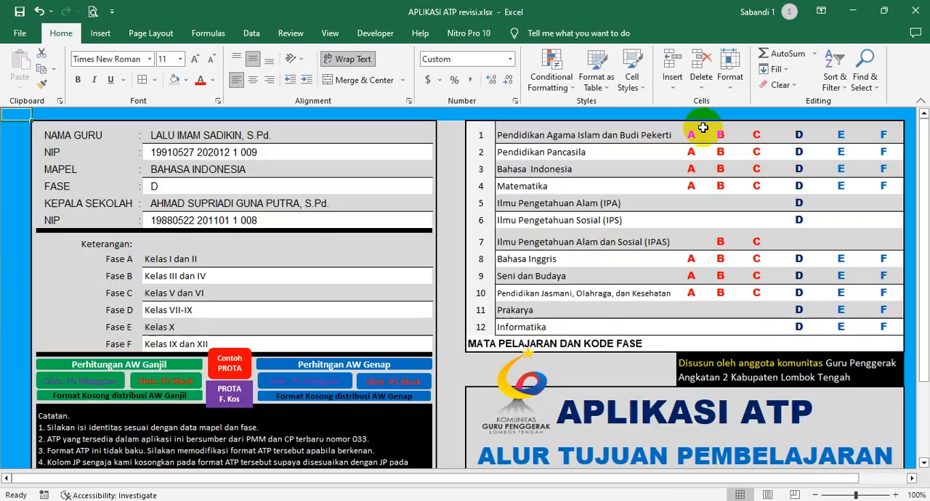
left_click(93, 383)
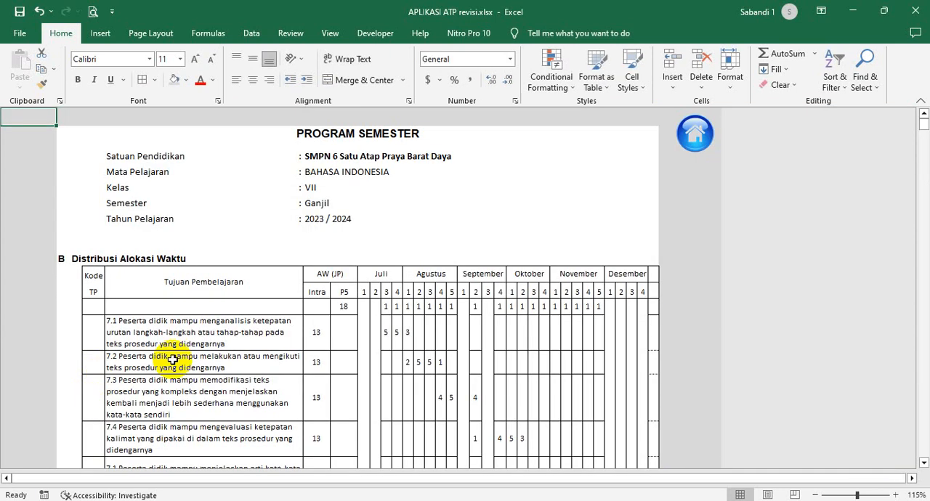
scroll(291, 332, "down", 1)
left_click_drag(209, 277, 204, 430)
scroll(203, 430, "down", 4)
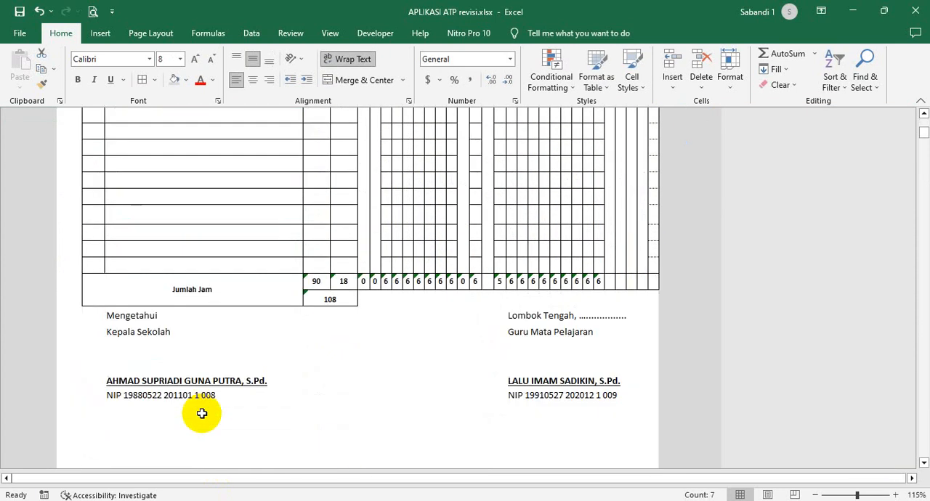
scroll(199, 413, "up", 4)
scroll(207, 352, "down", 1)
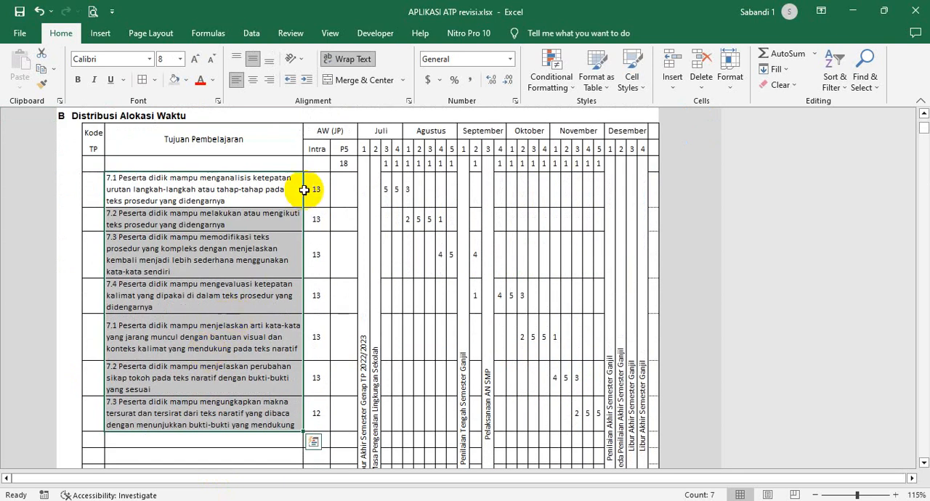
- Review the Intra hours allotted to each Tujuan Pembelajaran, including the last one, and return to the home sheet
left_click_drag(319, 183, 316, 407)
scroll(316, 315, "up", 1)
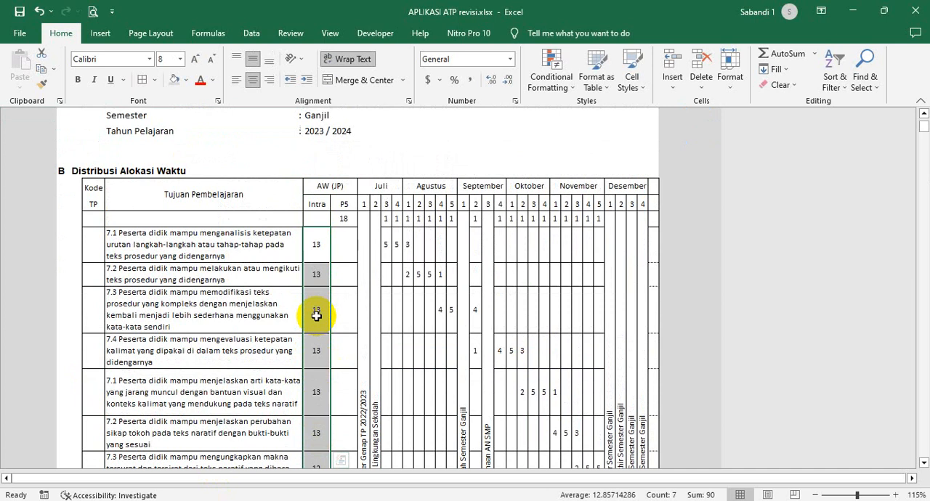
scroll(316, 316, "up", 2)
scroll(316, 317, "down", 3)
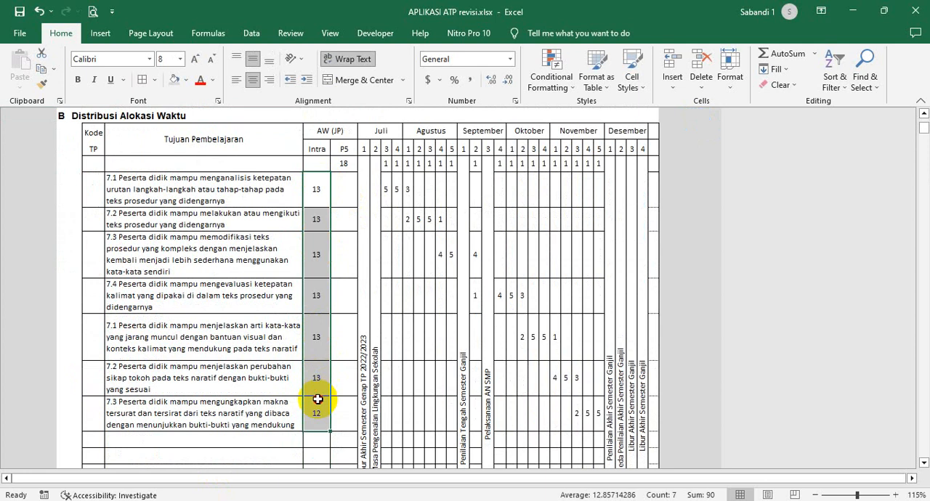
left_click(317, 326)
left_click(318, 411)
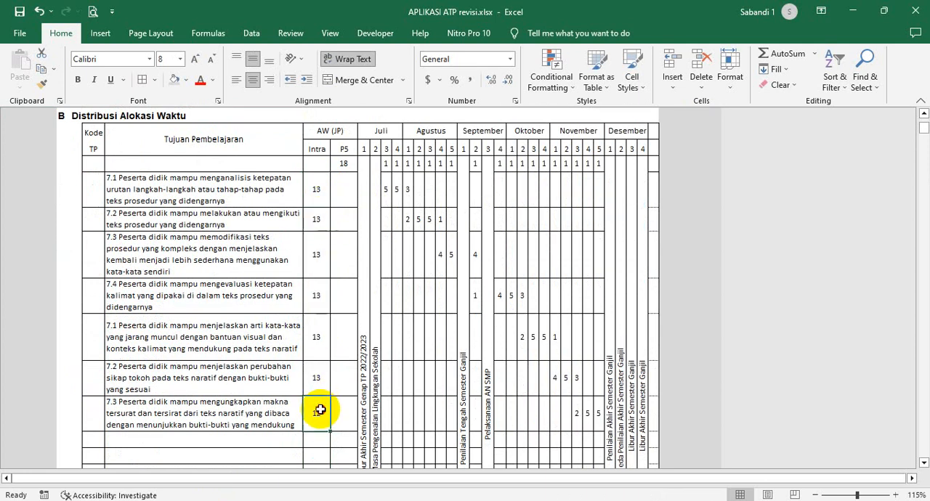
scroll(347, 345, "up", 2)
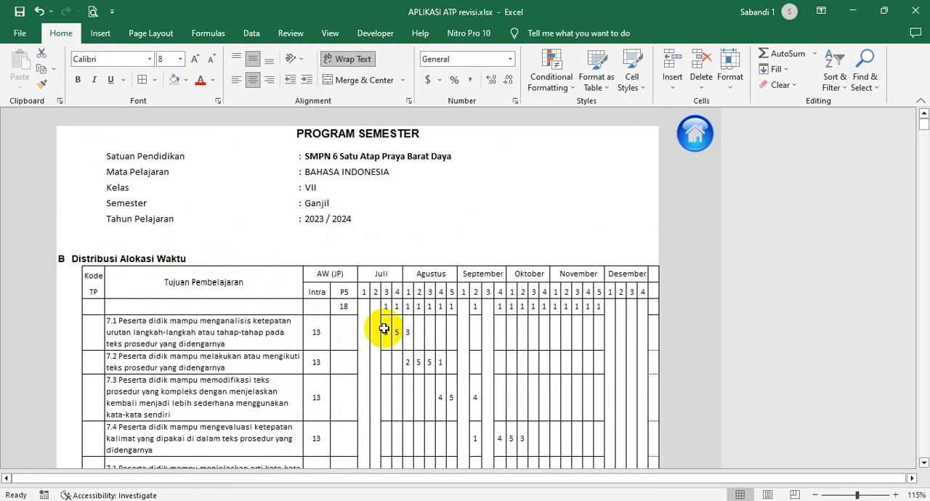
left_click(698, 148)
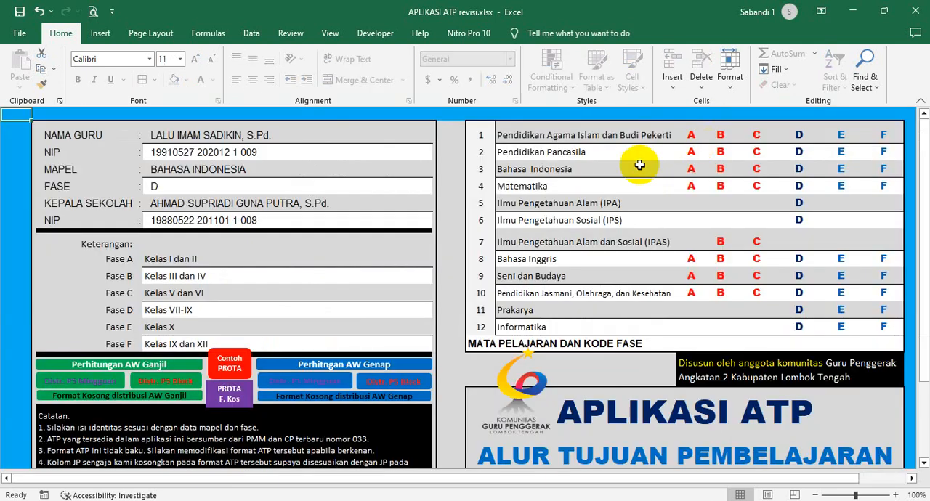
- Open Perhitungan AW Ganjil from the home sheet, review the effective learning hours calculation, and return to the home sheet
left_click(86, 369)
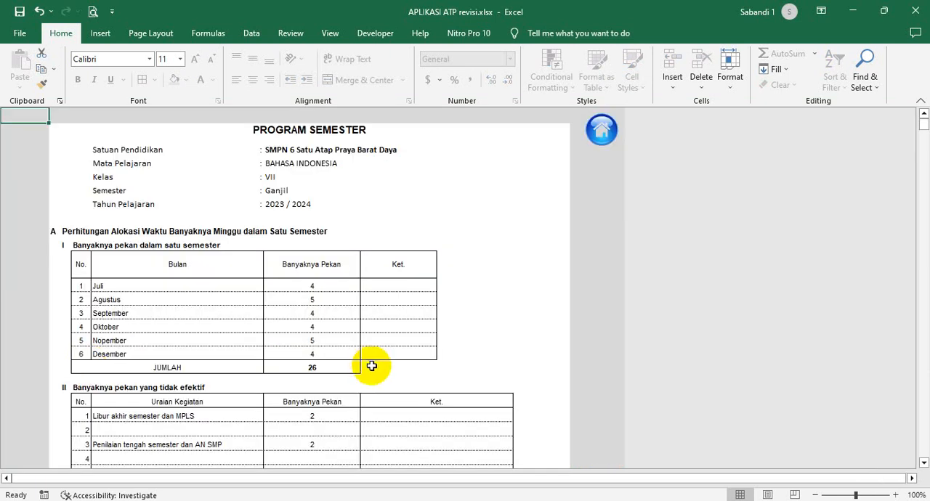
scroll(370, 363, "down", 4)
left_click(391, 393)
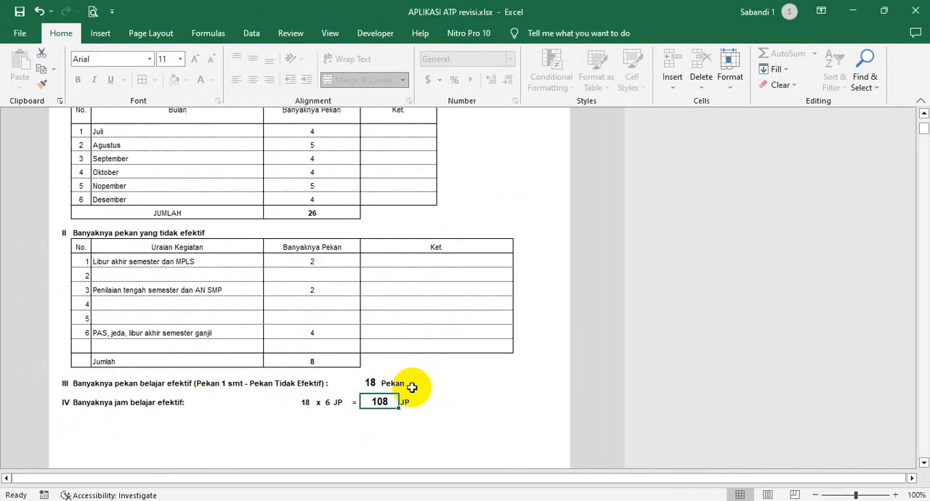
scroll(469, 296, "up", 5)
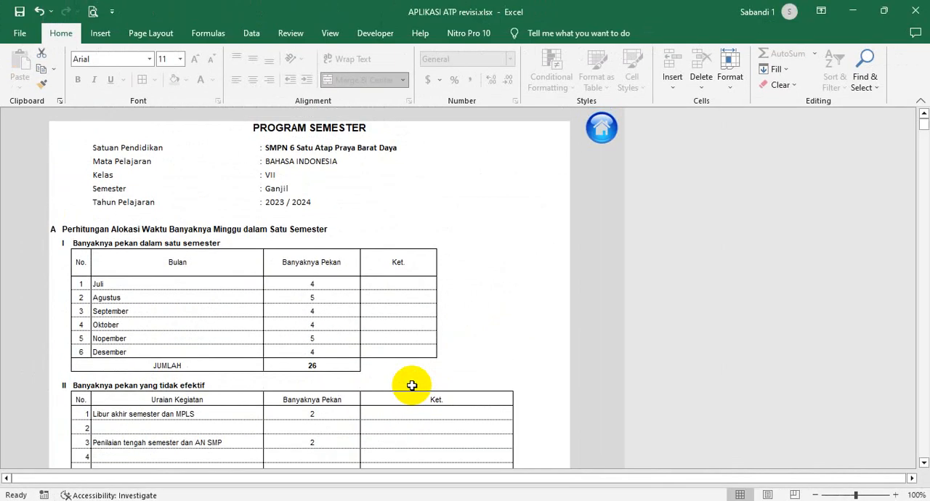
left_click(601, 130)
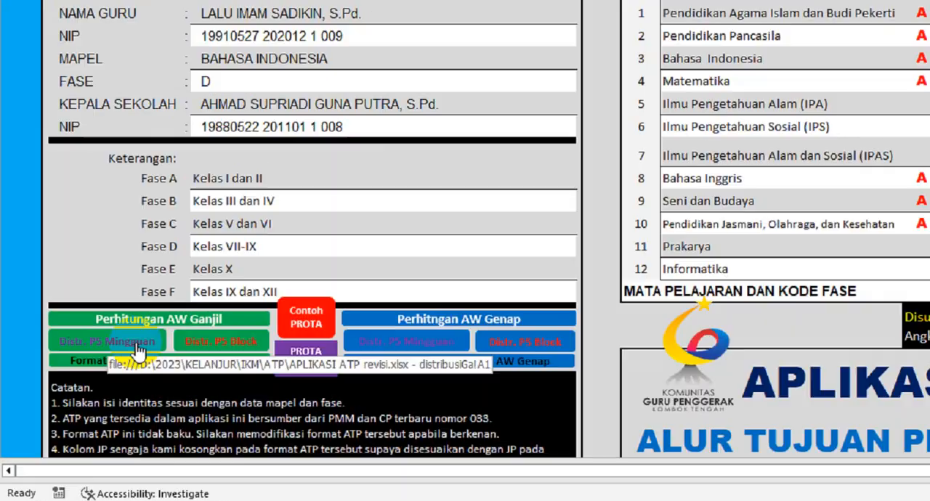
- Open Distr. P5 Mingguan and check the combined Intra and P5 hours in the Jumlah Jam row
left_click(138, 350)
scroll(335, 262, "down", 2)
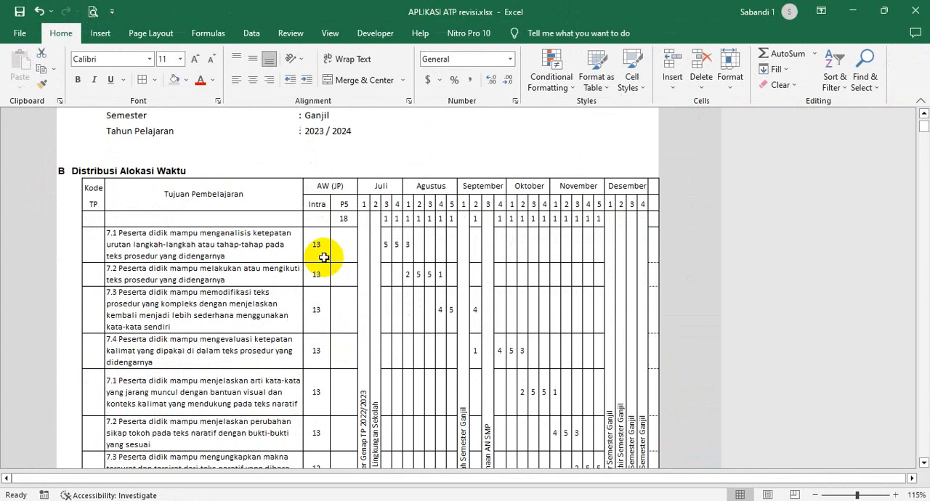
scroll(320, 254, "down", 10)
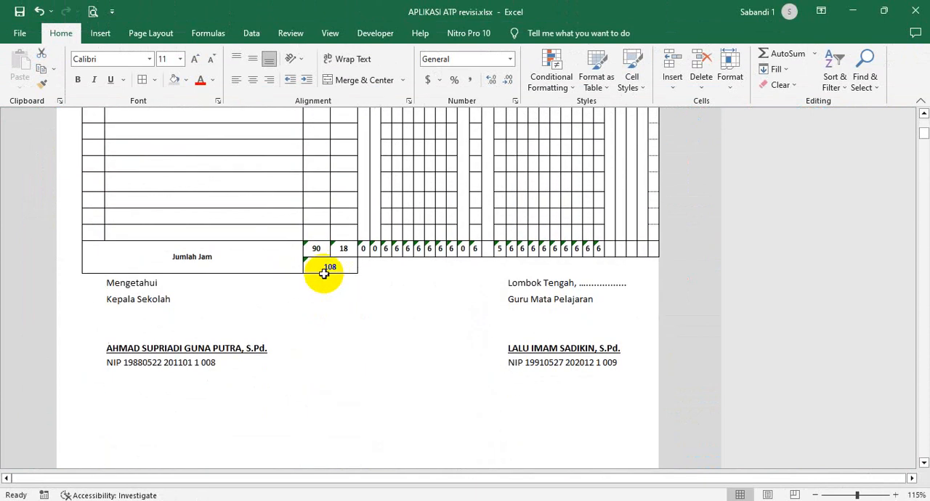
scroll(324, 274, "up", 2)
left_click(329, 331)
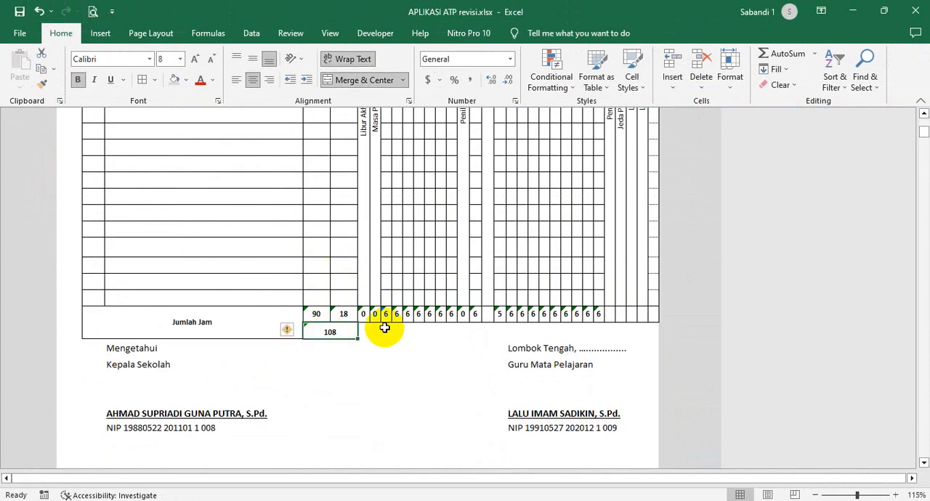
- Review the P5 column heading and its allotted hours at the start of the distribution table
scroll(357, 325, "up", 12)
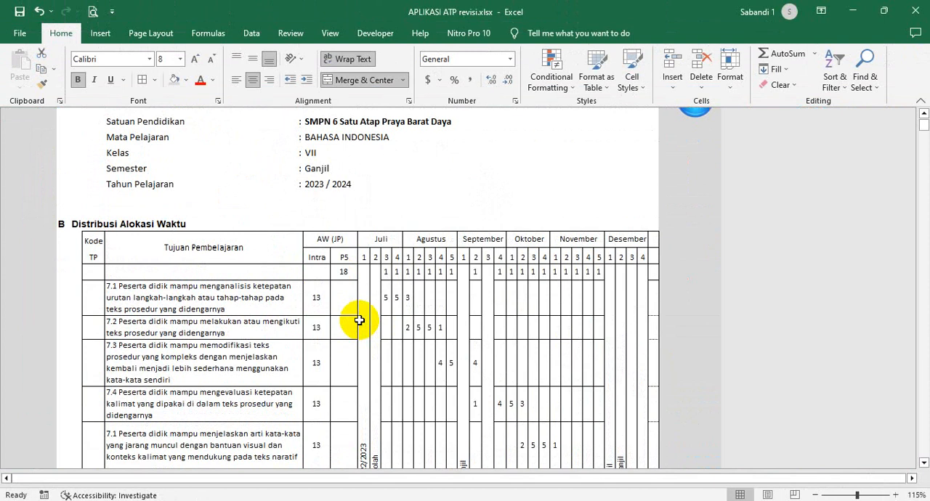
left_click(344, 271)
scroll(348, 269, "down", 1)
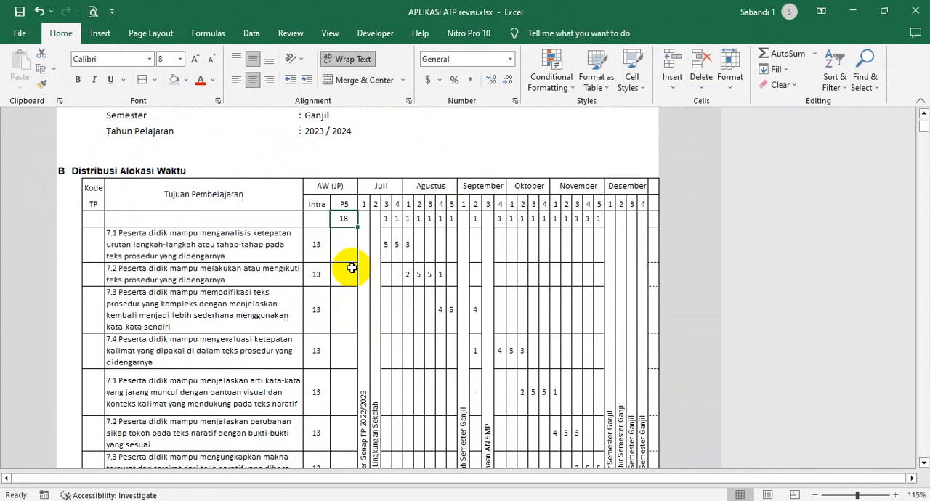
left_click(344, 203)
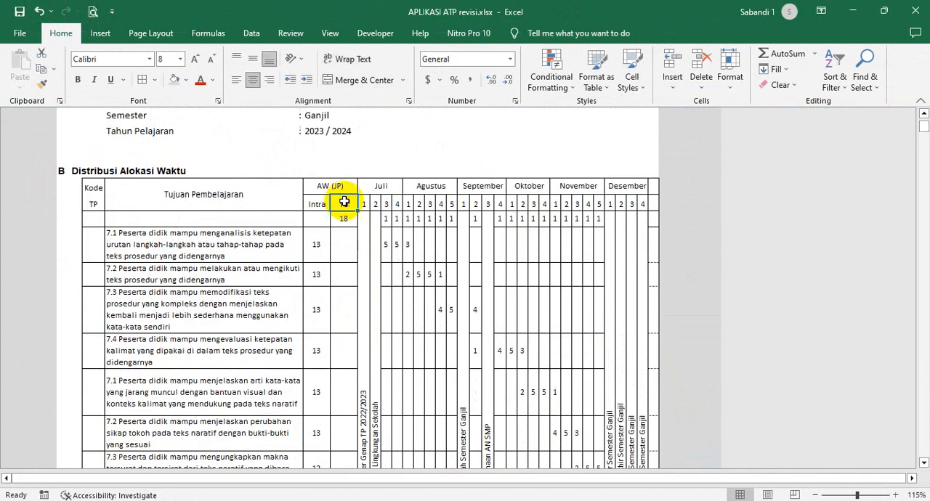
left_click(343, 216)
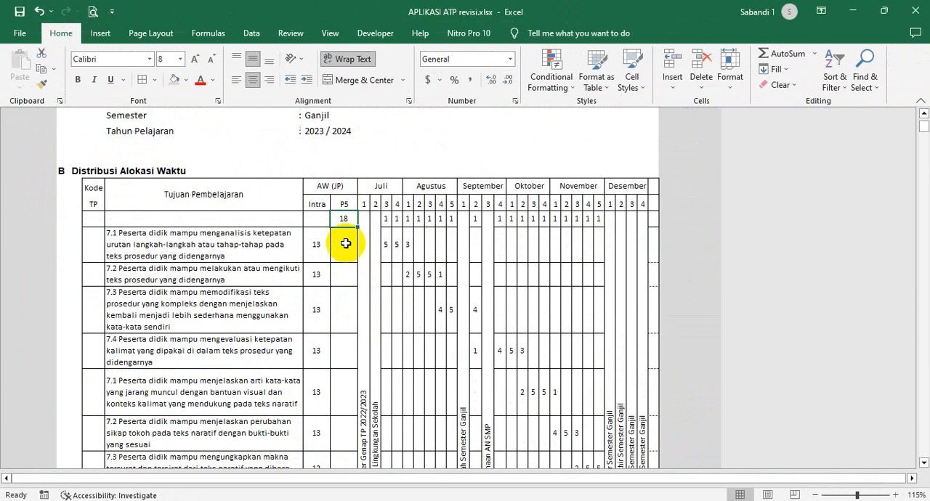
- Try clearing the P5 hours cell above the first Tujuan Pembelajaran, and undo the deletion
scroll(346, 244, "up", 1)
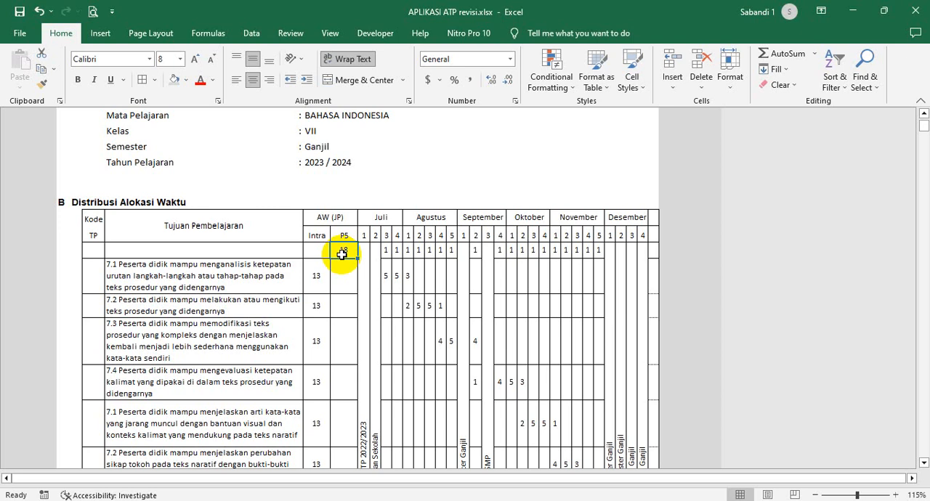
scroll(341, 255, "up", 1)
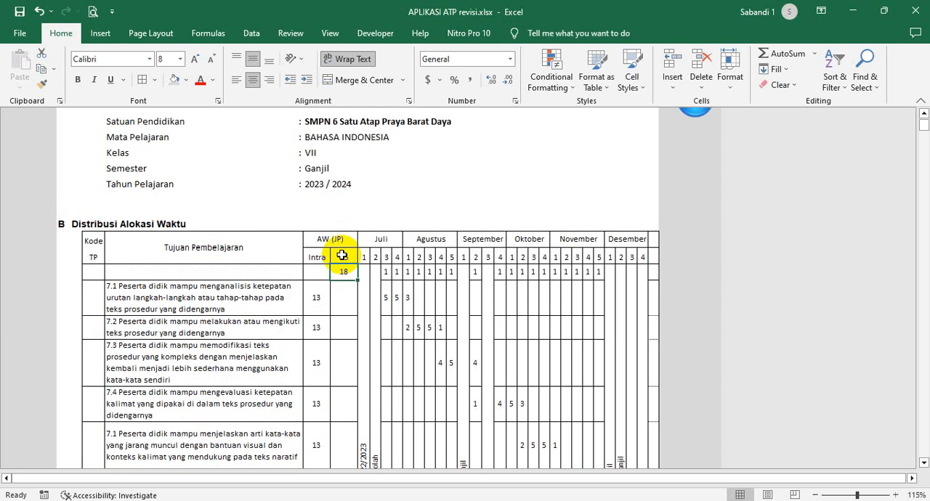
key("Delete")
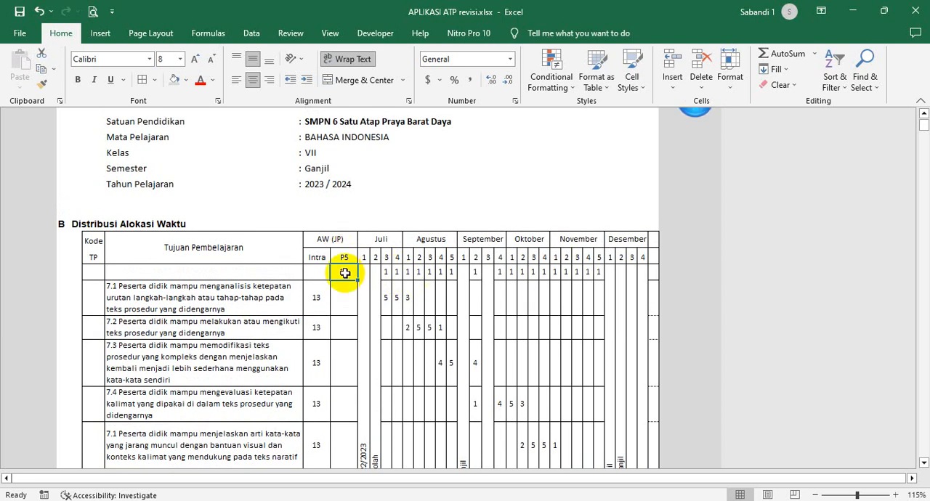
key("ctrl+z")
- Review the weekly P5 hours across the effective weeks from Juli to November
scroll(346, 274, "up", 1)
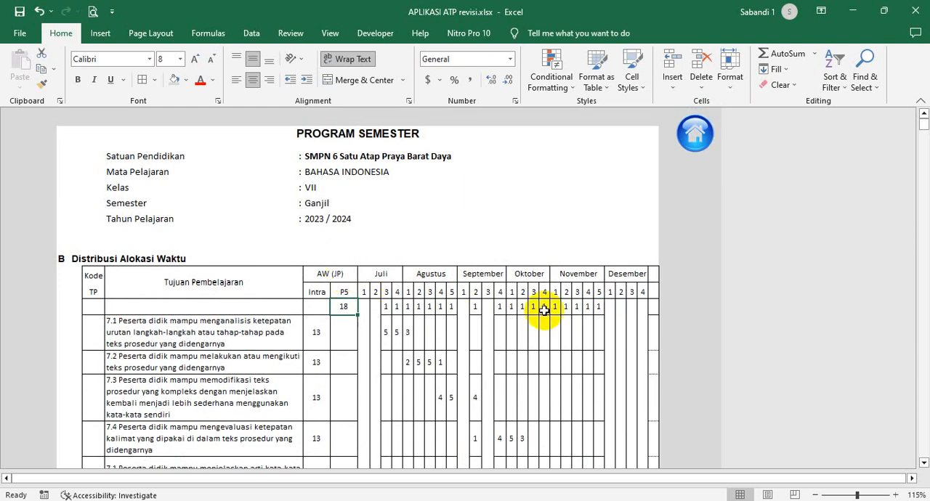
left_click(388, 308)
left_click(397, 311)
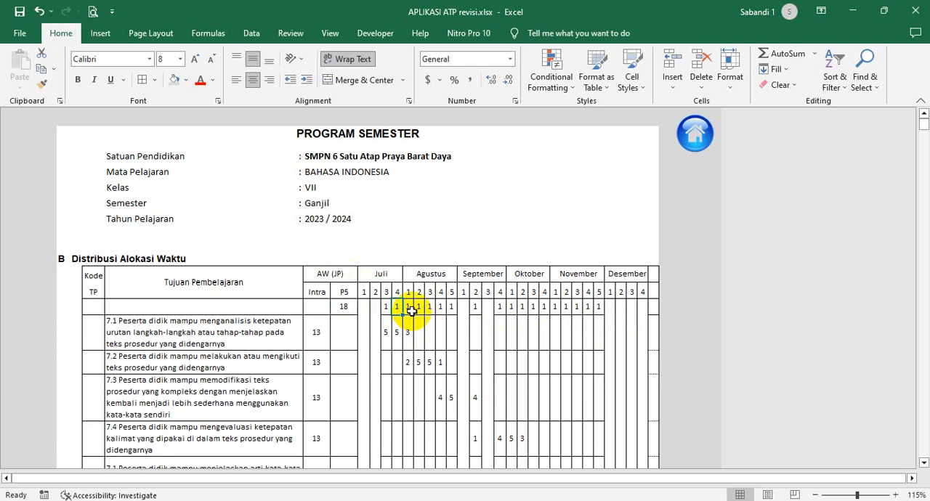
left_click_drag(412, 312, 421, 312)
left_click(442, 312)
left_click(501, 307)
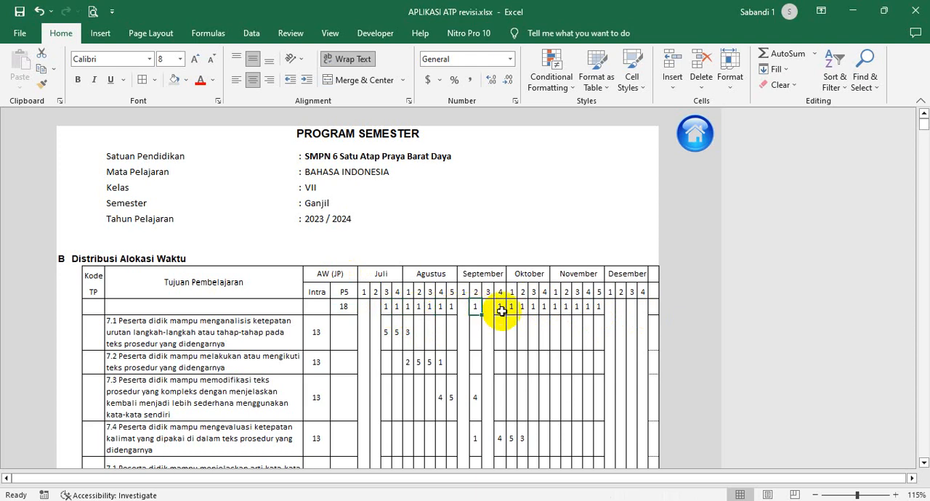
left_click(577, 307)
left_click(595, 306)
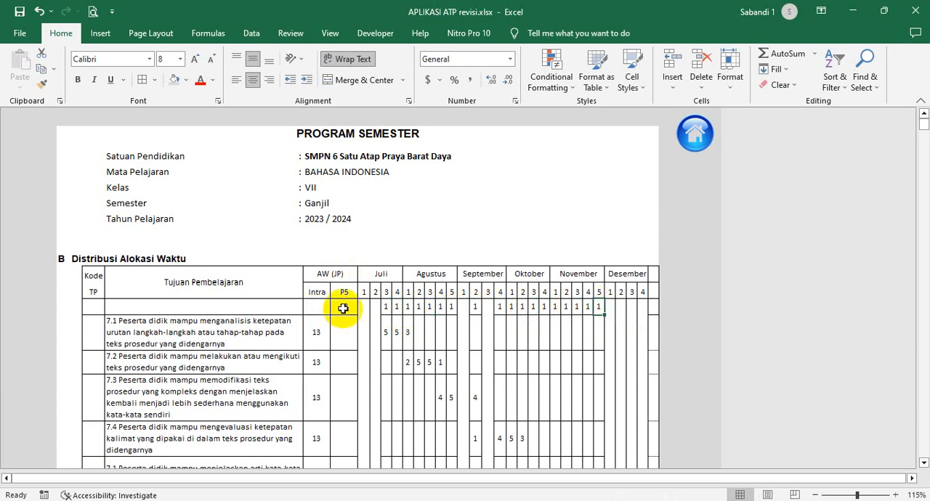
- Check the P5, Intra and combined hour totals in the Jumlah Jam row
scroll(343, 308, "down", 1)
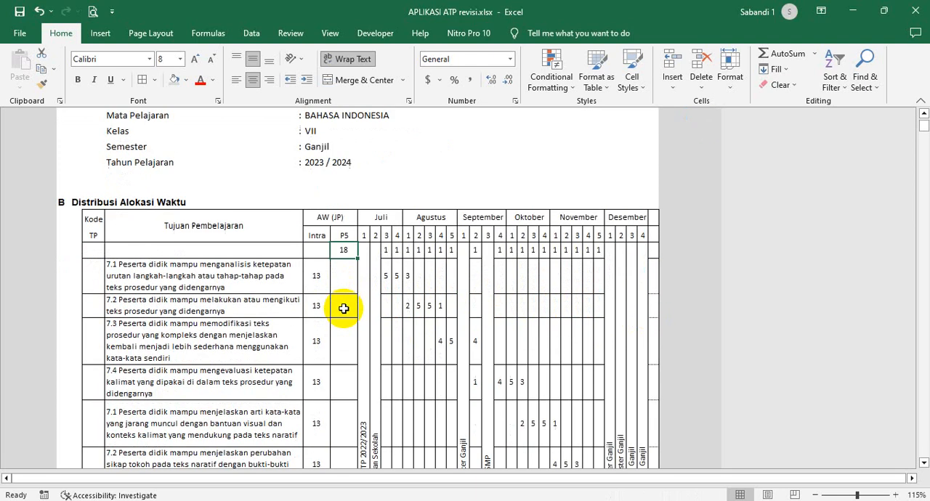
scroll(343, 308, "down", 1)
scroll(344, 311, "down", 8)
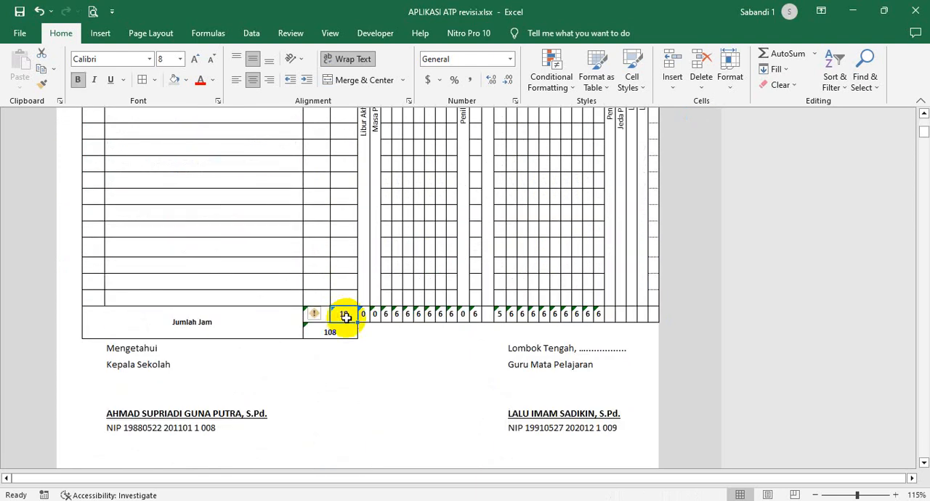
left_click(319, 320)
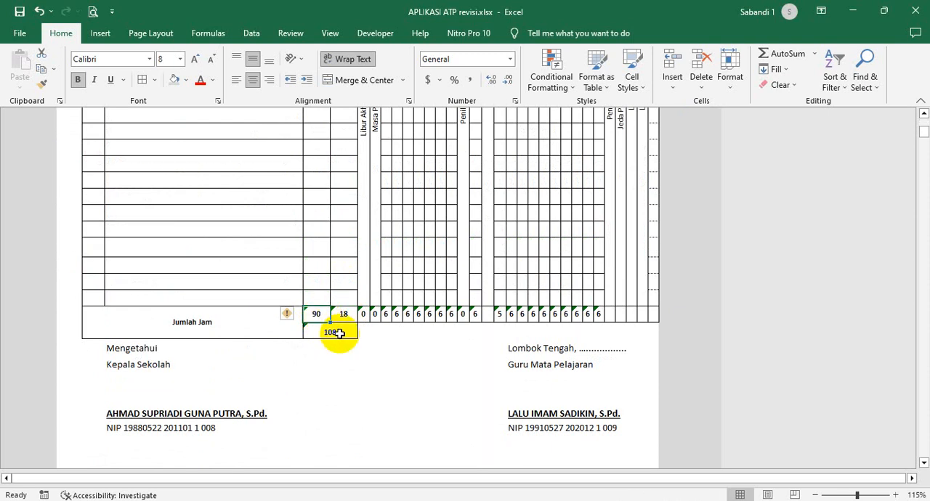
left_click(345, 336)
- Examine the non-effective week columns in Juli and September, including school orientation, Penilaian Tengah Semester Ganjil and Pelaksanaan AN SMP
scroll(413, 270, "up", 5)
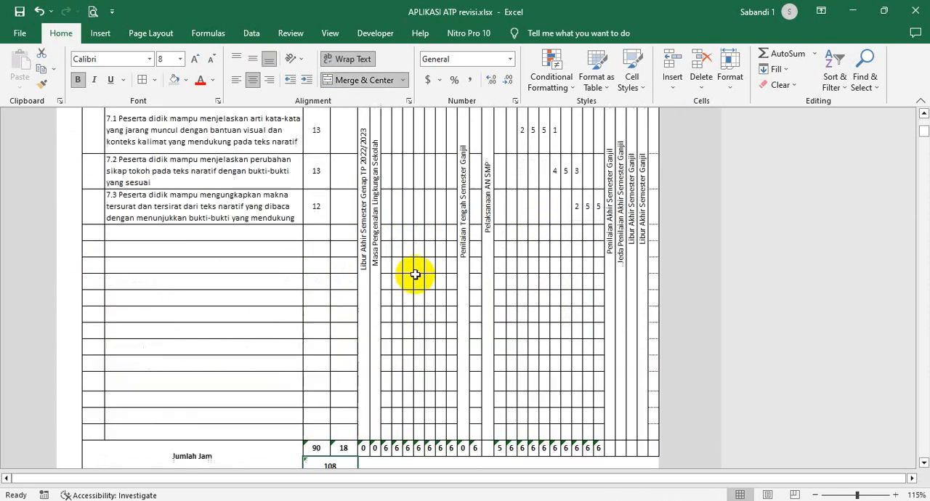
scroll(413, 271, "up", 1)
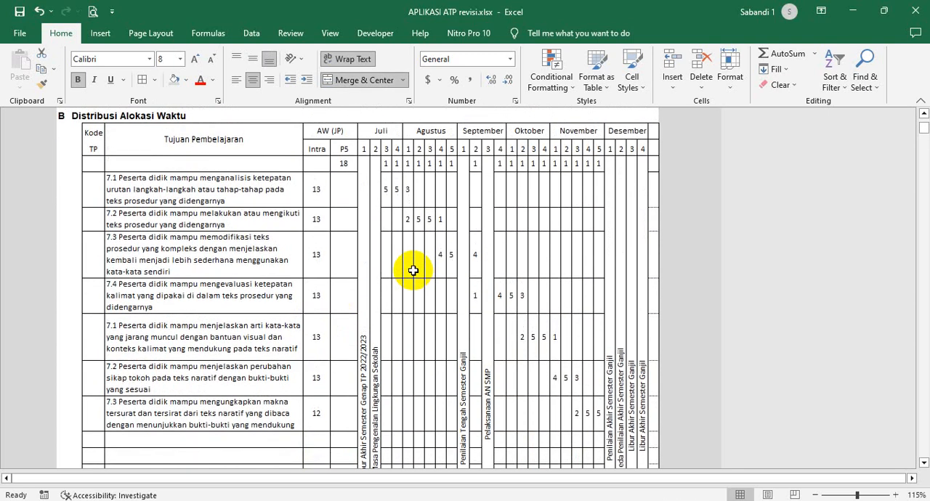
left_click(363, 264)
left_click(374, 265)
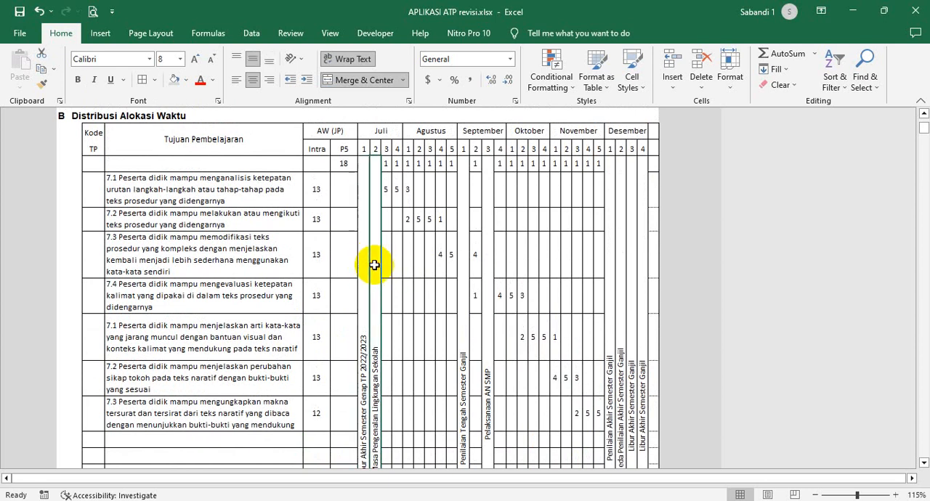
left_click(465, 256)
left_click(486, 257)
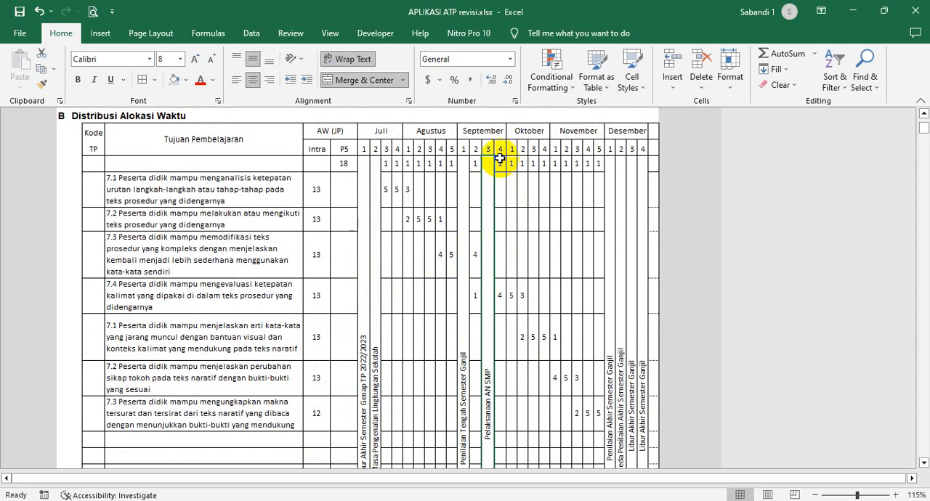
- Compare the fourth September week with the blocked Pelaksanaan AN SMP, Penilaian Tengah Semester Ganjil and Desember Libur Akhir Semester Ganjil columns
left_click_drag(500, 164, 499, 456)
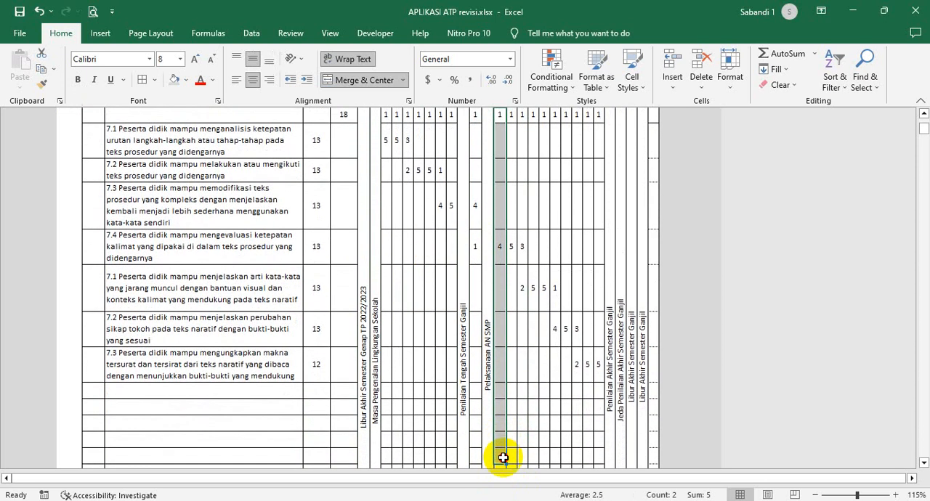
left_click(491, 300)
left_click(632, 295)
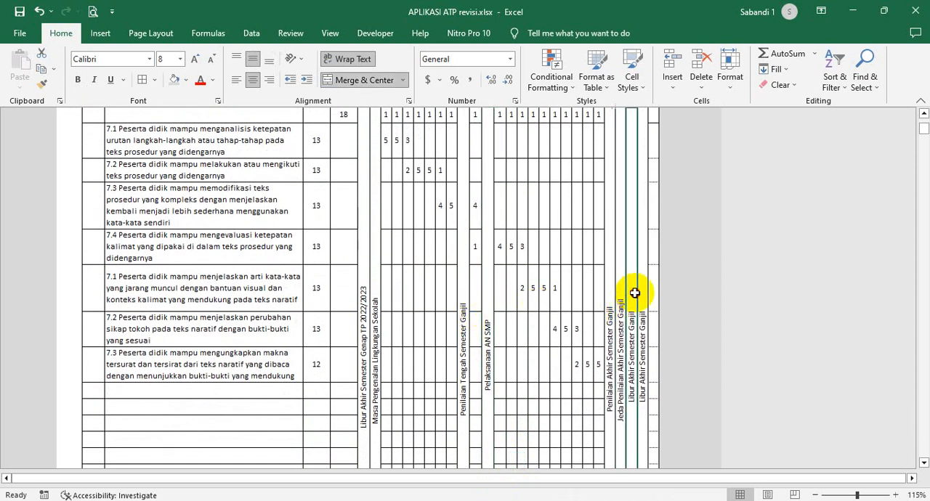
left_click(646, 292)
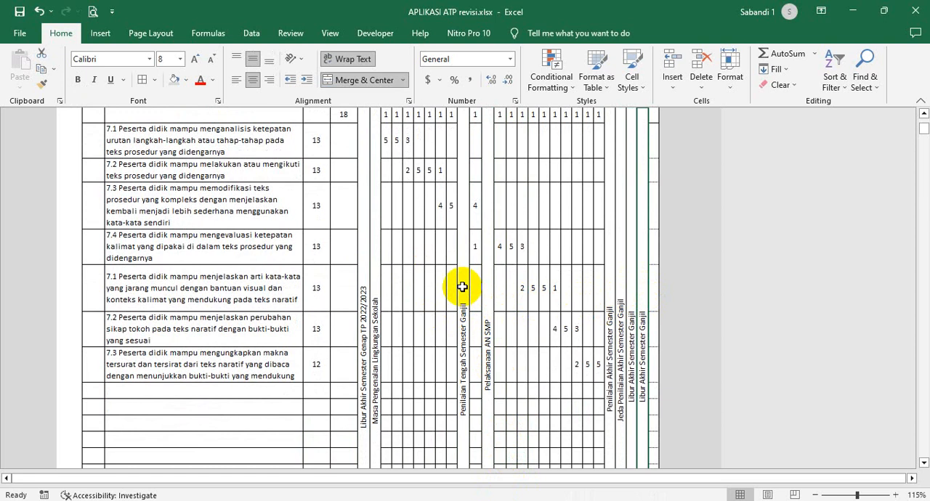
left_click(463, 287)
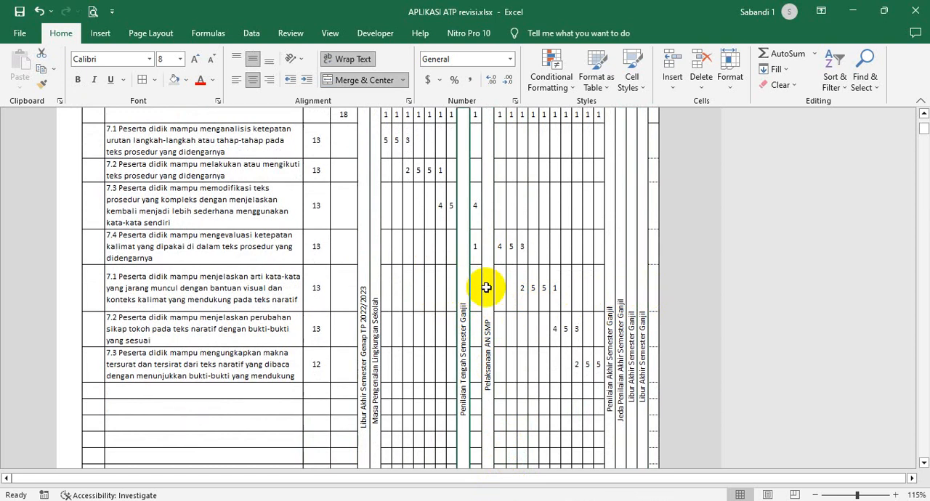
left_click(489, 288)
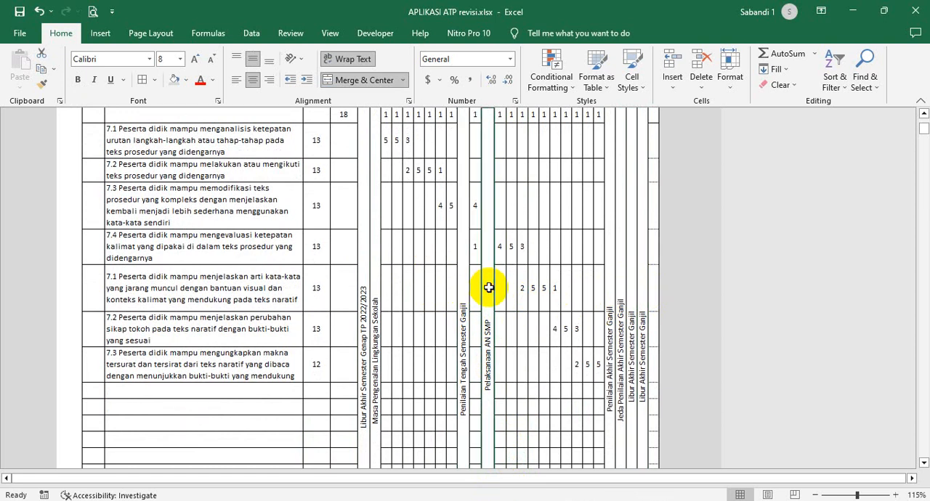
- Highlight the Intra hours of all filled Tujuan Pembelajaran rows for review
left_click(534, 258)
scroll(535, 260, "up", 2)
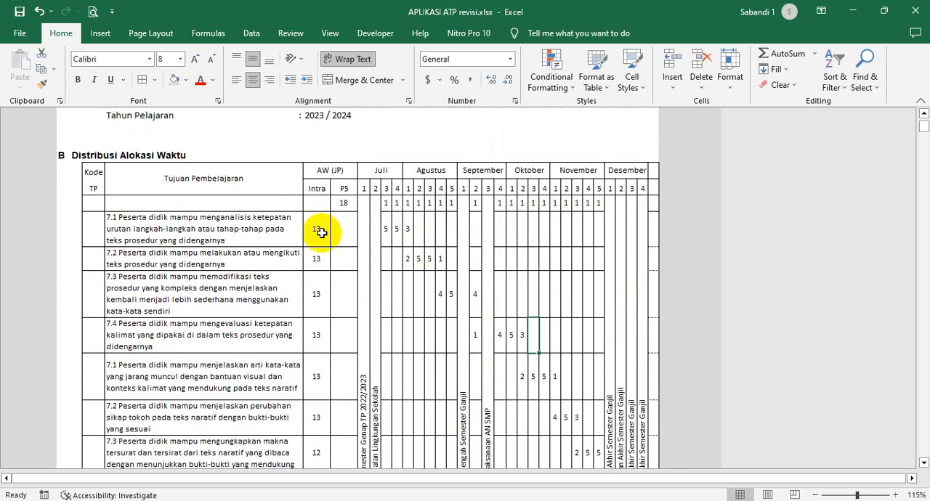
scroll(322, 233, "down", 1)
left_click_drag(317, 172, 313, 404)
scroll(298, 233, "up", 1)
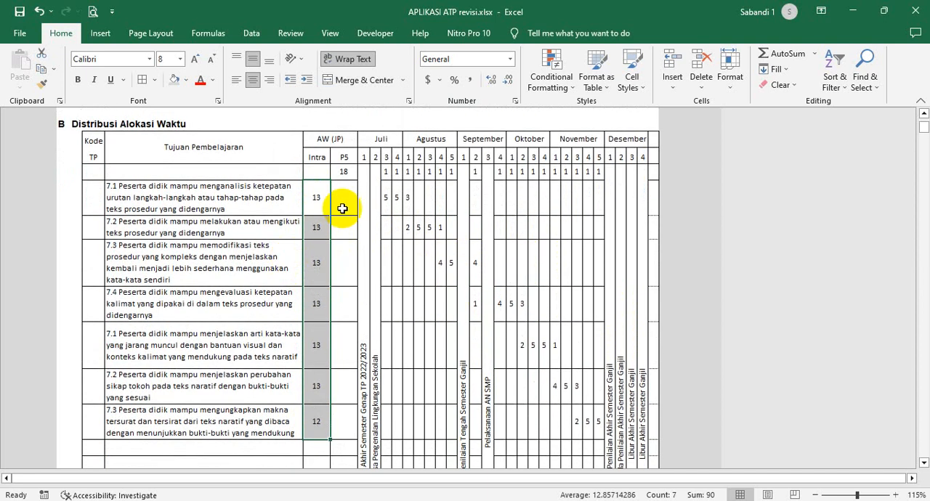
- Examine the first Tujuan Pembelajaran's Intra hours and the first three week columns of Juli
left_click(318, 195)
scroll(409, 249, "up", 1)
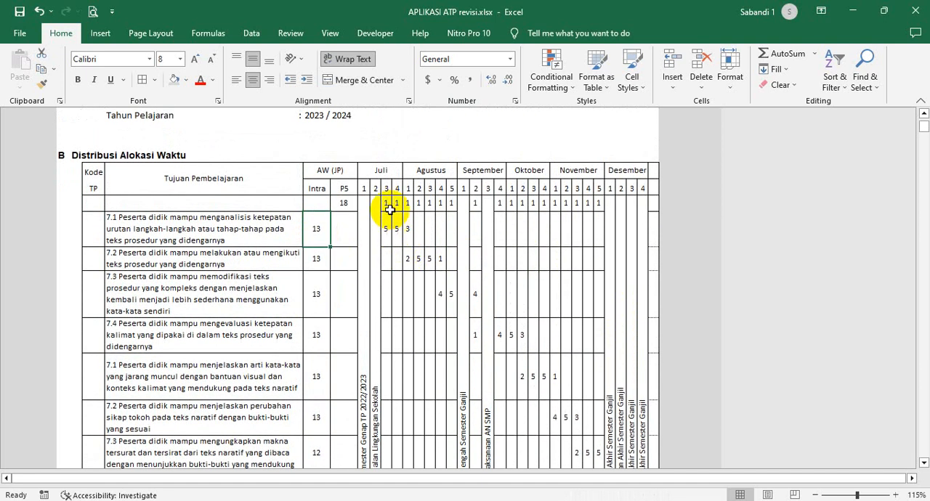
mouse_move(385, 188)
left_mouse_down()
mouse_move(386, 228)
mouse_move(388, 181)
mouse_move(375, 187)
left_mouse_up()
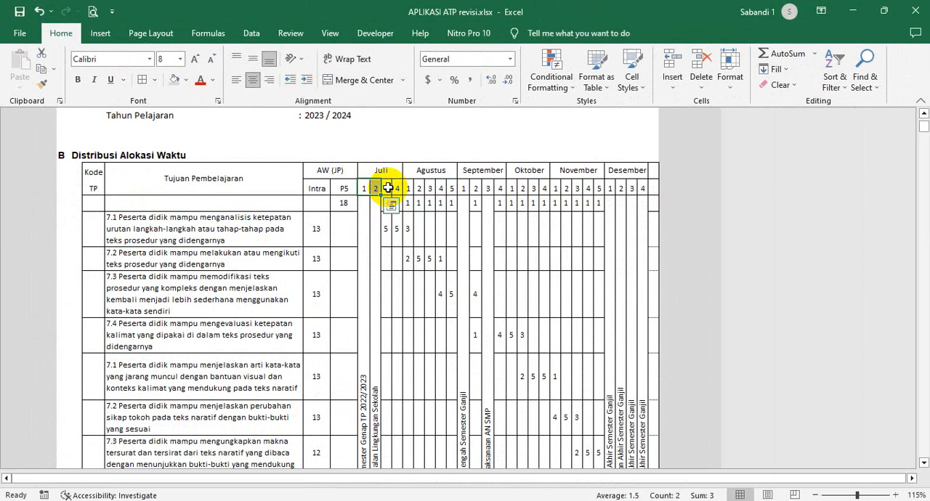
left_click(493, 251)
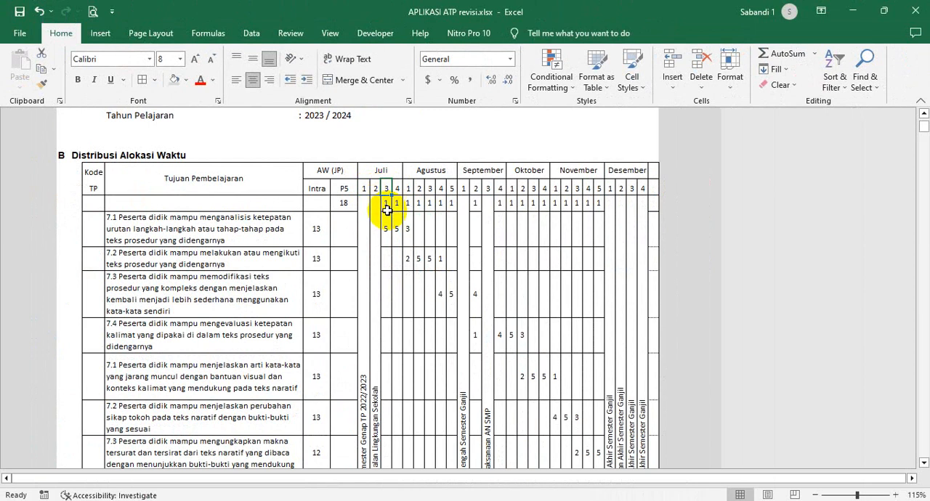
- Compare the first Tujuan Pembelajaran's Intra hours with its allocation in the third week of Juli
left_click(386, 228)
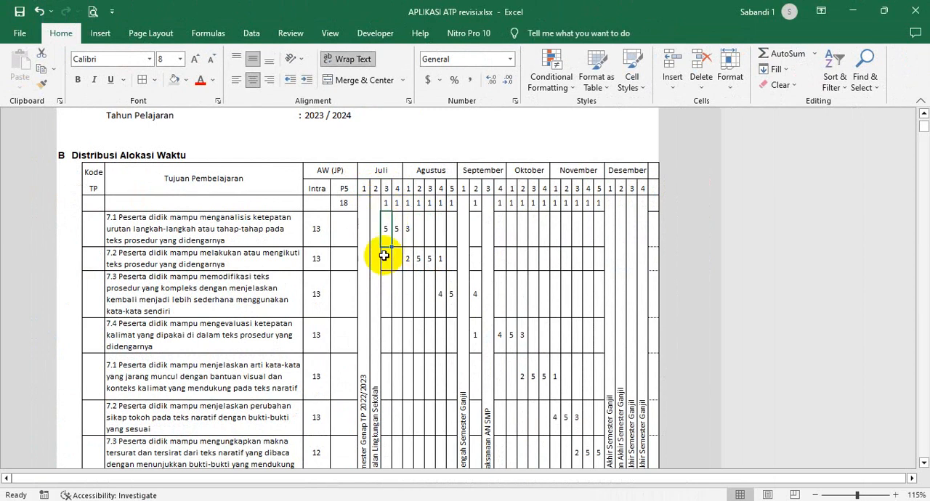
left_click(321, 233)
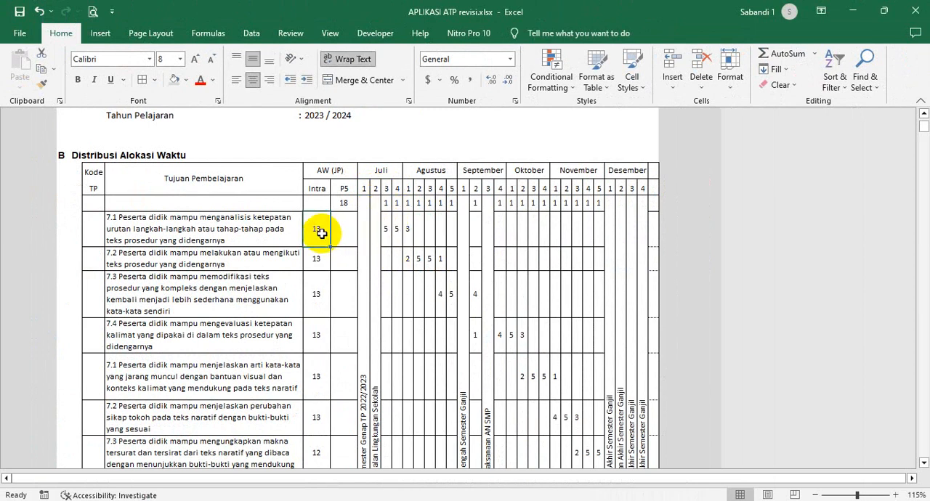
left_click(387, 232)
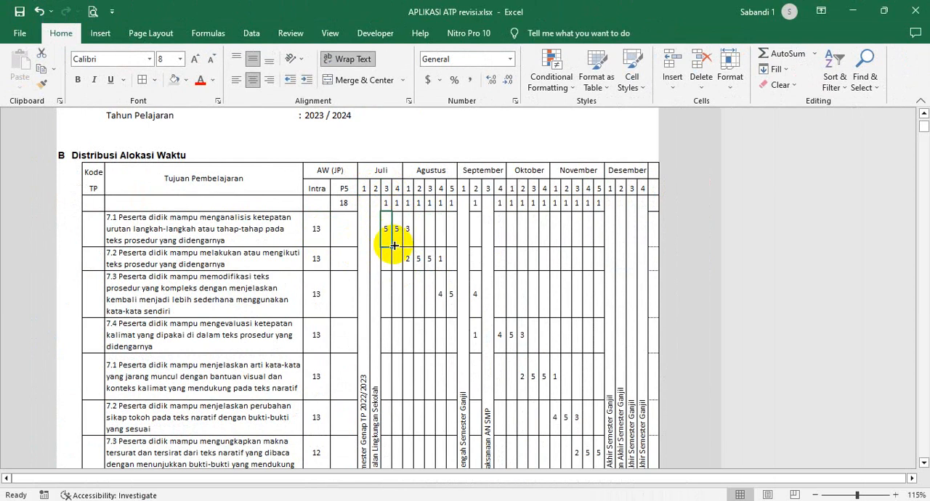
- Look up Bahasa Indonesia's yearly intracurricular allocation in the kelas VII-VIII time allocation table from the home sheet
scroll(393, 247, "up", 3)
left_click(691, 143)
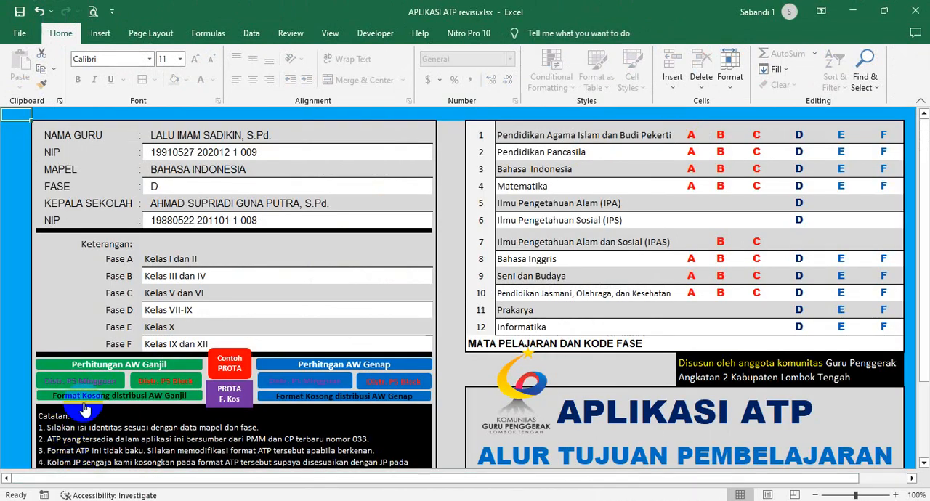
scroll(164, 381, "down", 2)
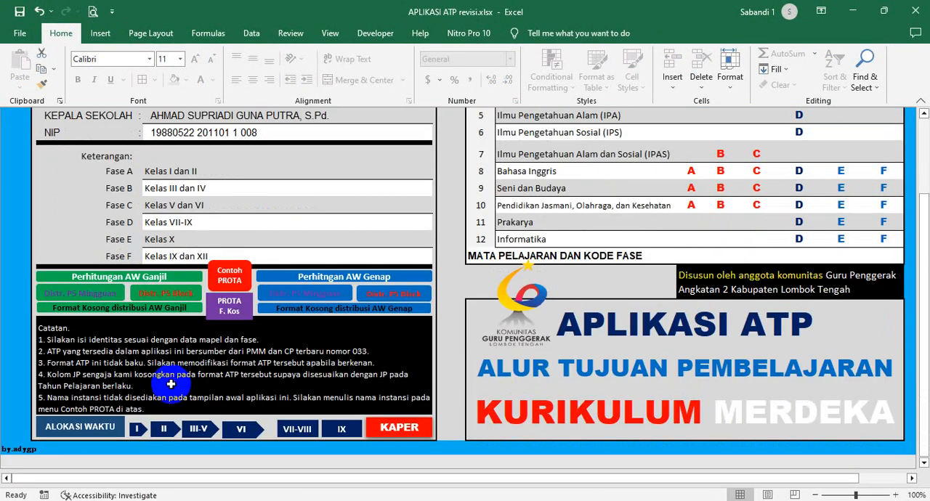
left_click(311, 434)
scroll(249, 361, "down", 2)
left_click(235, 325)
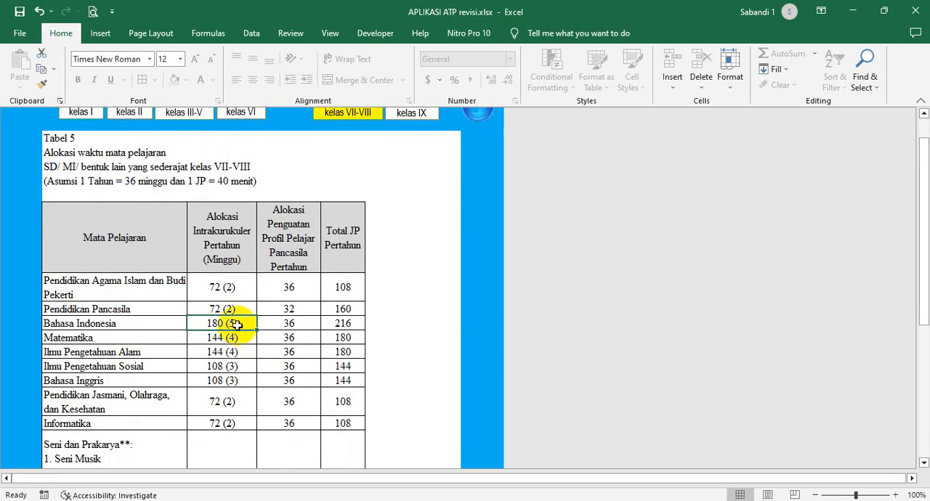
- Return to the home sheet and open the Ganjil weekly P5 distribution (Distr. P5 Mingguan)
scroll(235, 320, "up", 1)
left_click(479, 138)
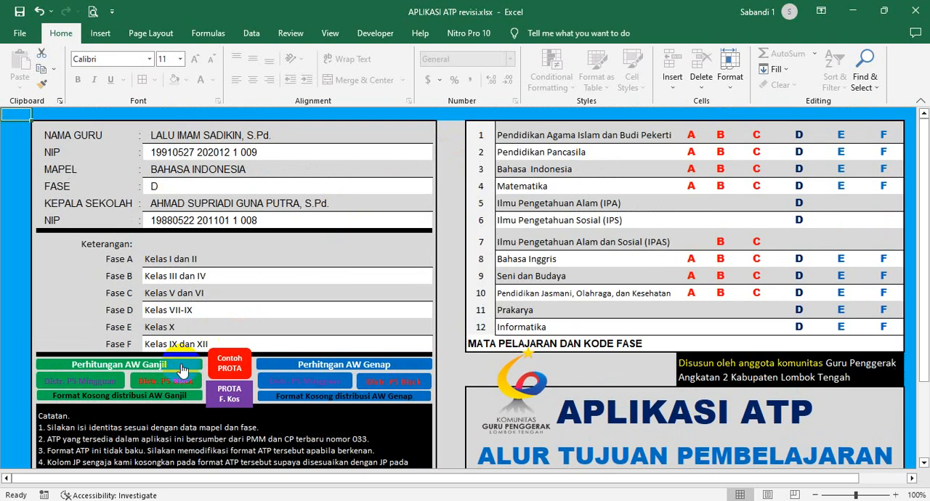
left_click(105, 387)
scroll(501, 284, "down", 1)
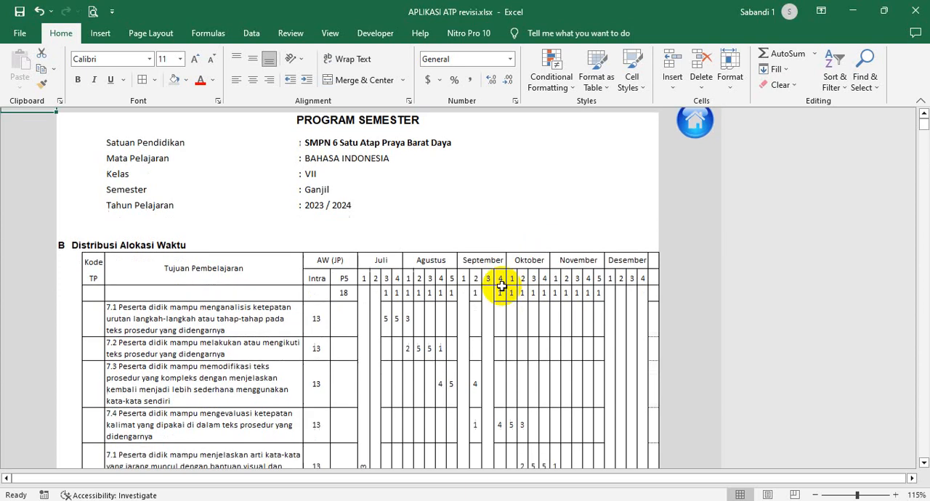
- Examine the weekly P5 hours across the effective weeks from Juli to November
left_click(389, 297)
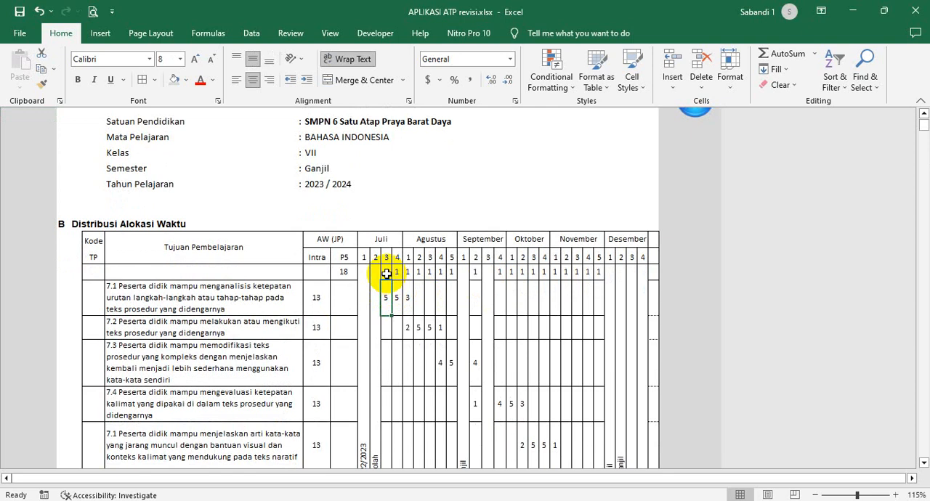
left_click_drag(386, 272, 567, 279)
left_click(478, 273)
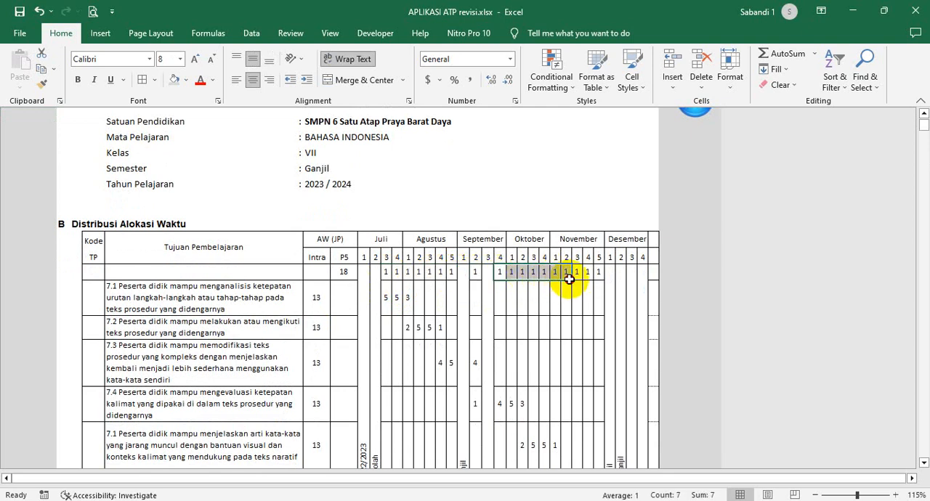
left_click(533, 271)
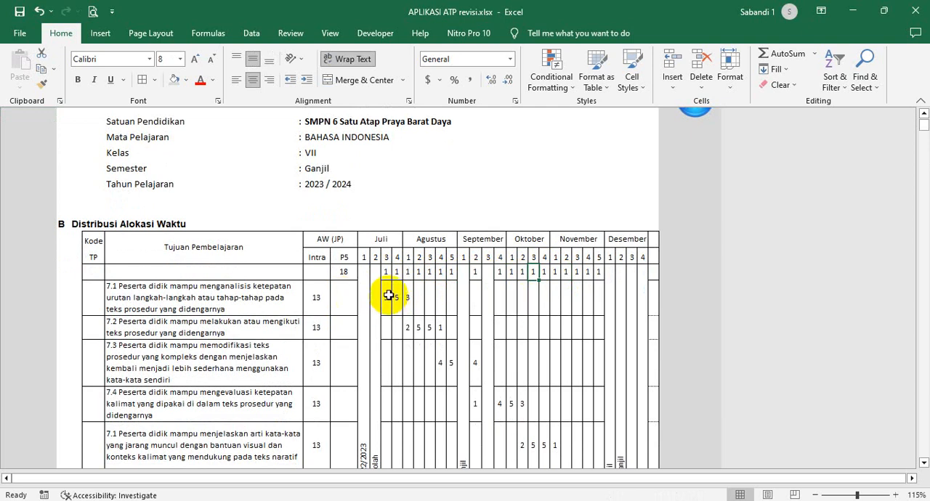
- Review the first Tujuan Pembelajaran's hours in the third and fourth Juli weeks and the first Agustus week
left_click(388, 297)
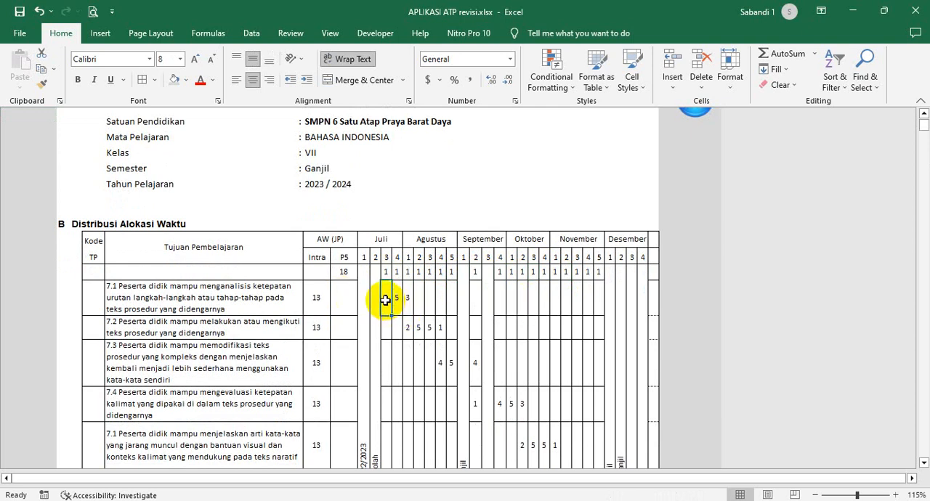
type("5")
left_click(388, 274)
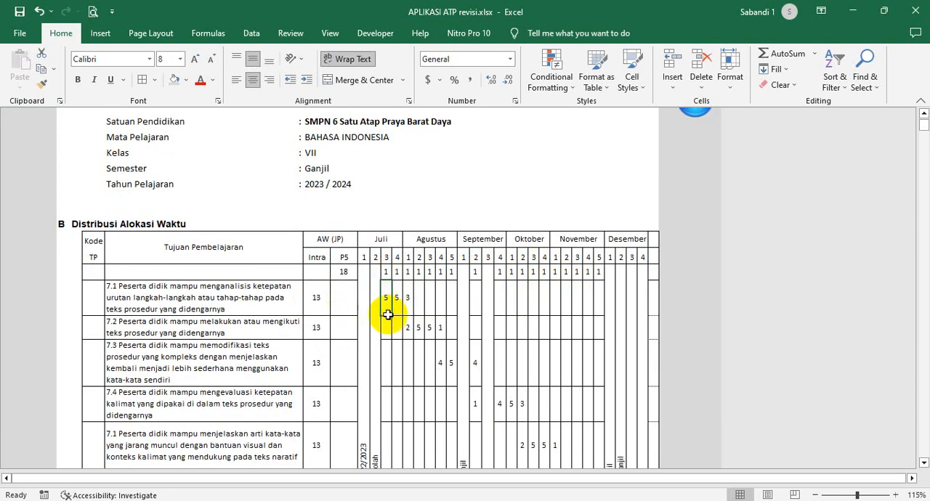
left_click_drag(389, 302, 403, 302)
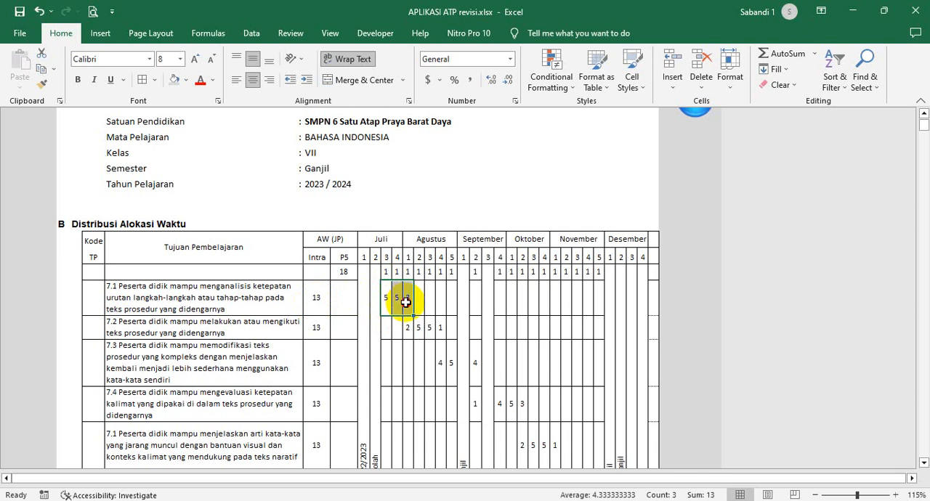
type("5\t5\t3")
left_click(396, 297)
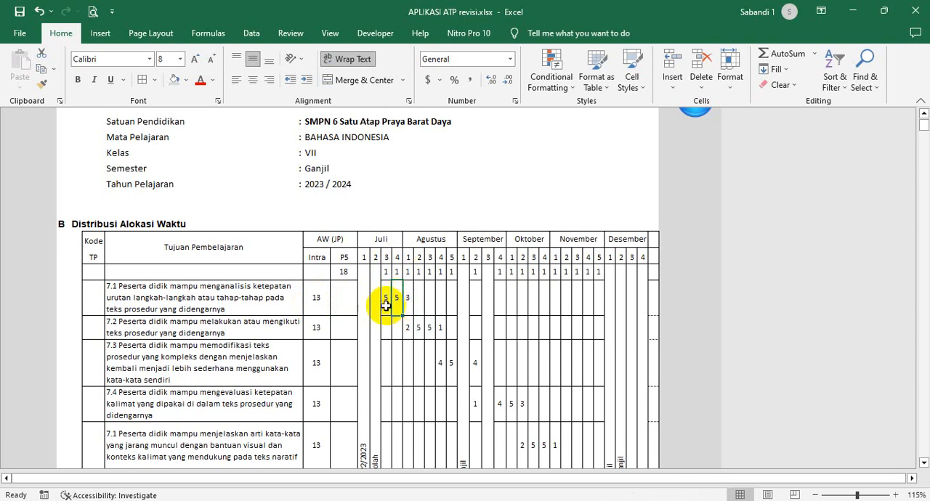
left_click_drag(385, 308, 398, 310)
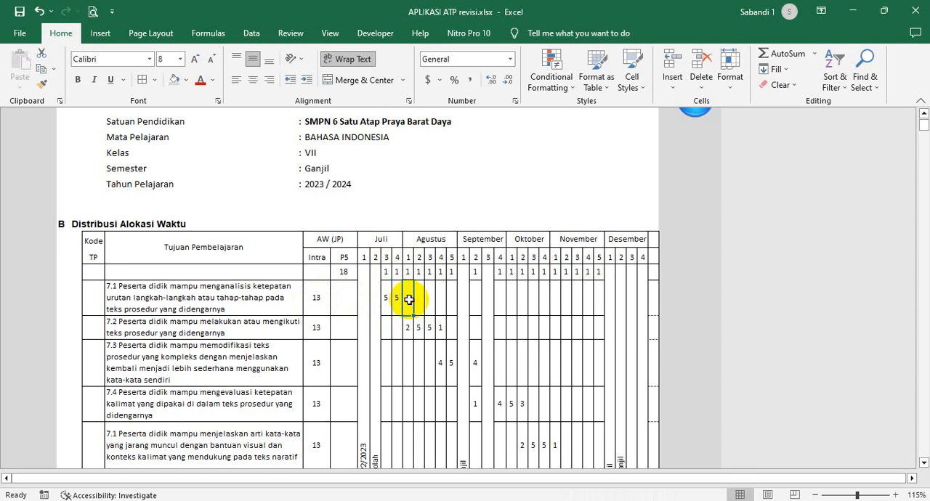
- Check the first Tujuan Pembelajaran's remaining hours in Agustus week 1 against the sum of its three weekly allocations
left_click_drag(408, 254, 408, 306)
left_click(408, 305)
left_click_drag(386, 298, 407, 304)
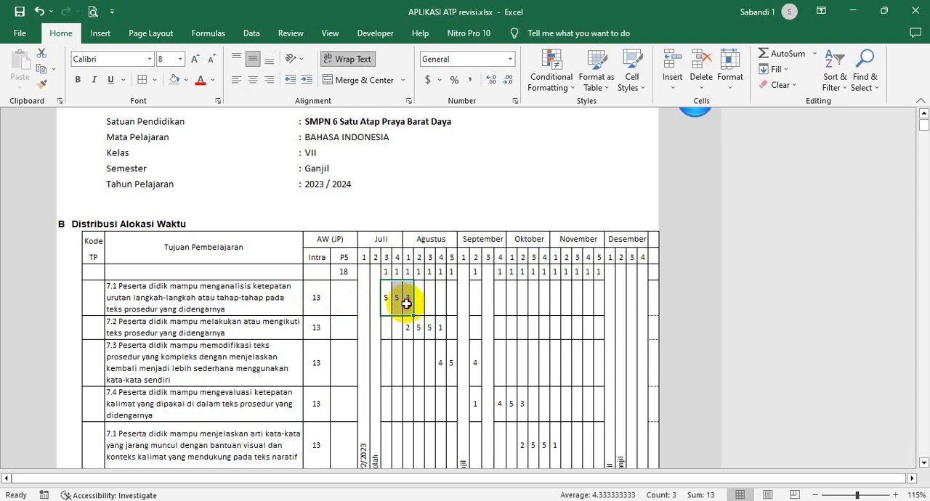
type("5\t5\t3")
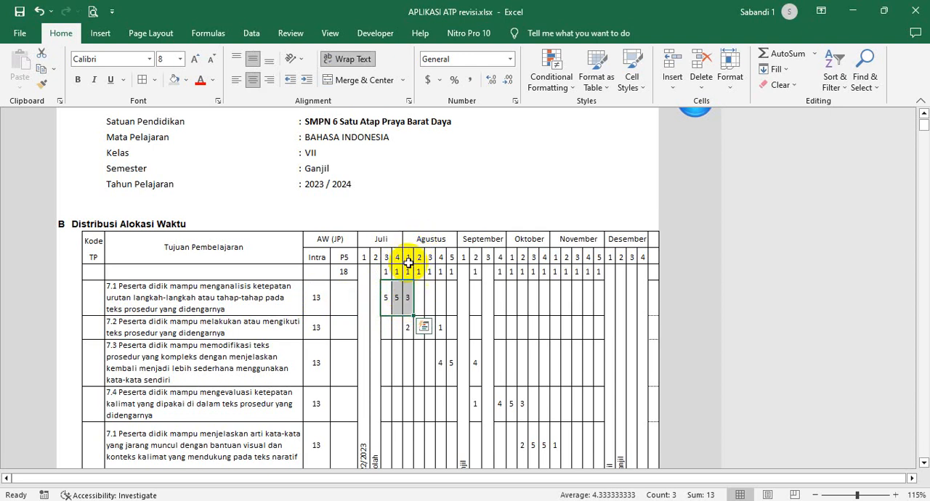
left_click(408, 298)
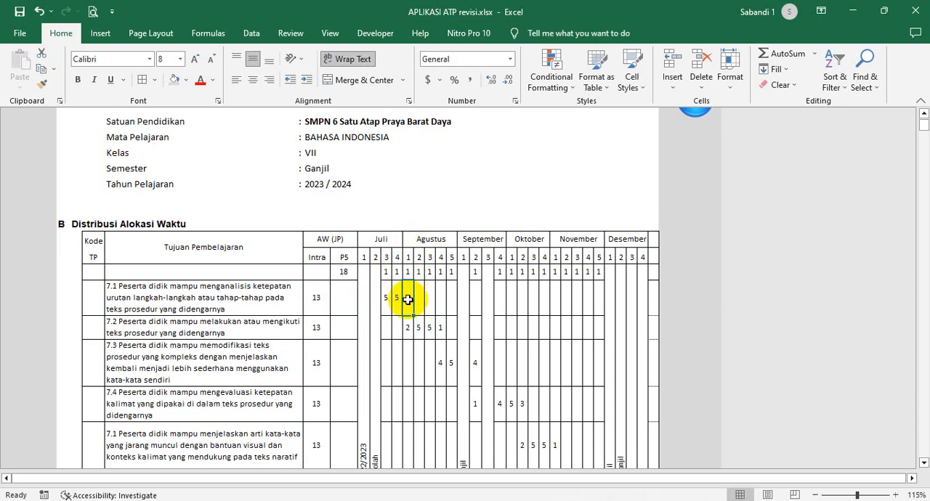
left_click(253, 302)
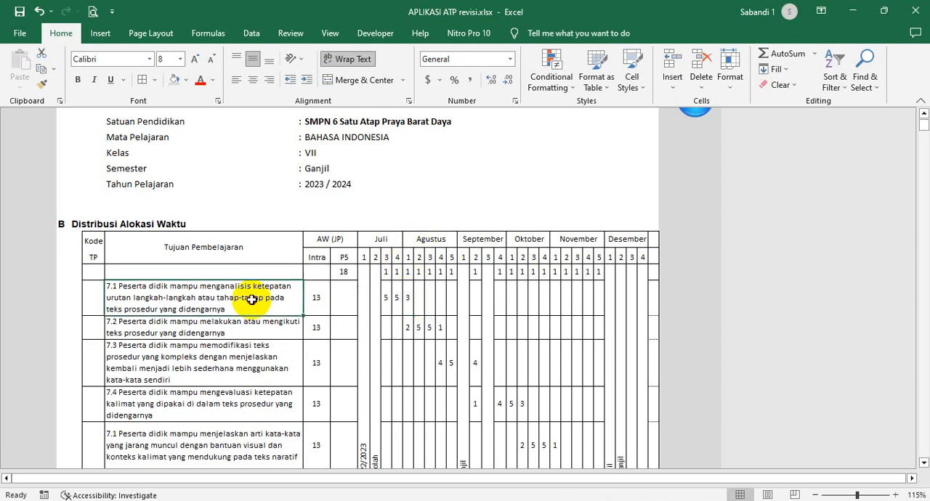
left_click(404, 300)
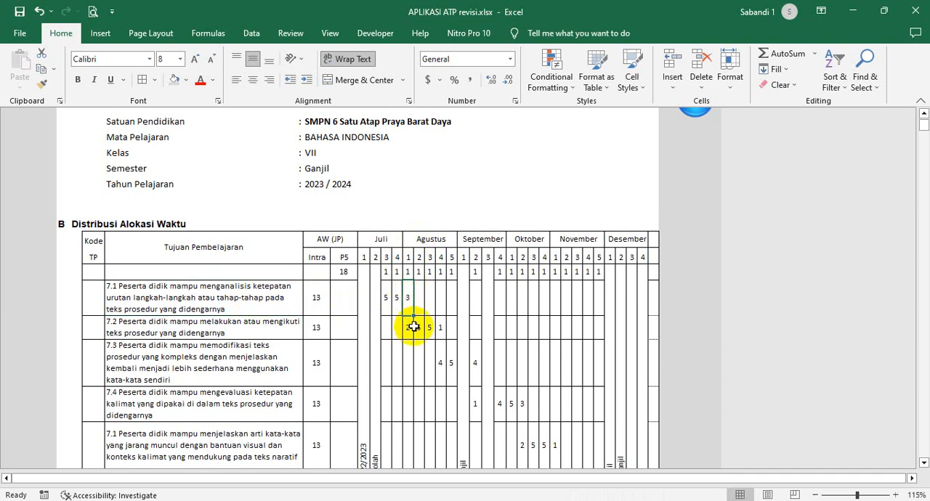
- Compare the hours in the first Agustus week column with that week's Jumlah Jam total
left_click(408, 328)
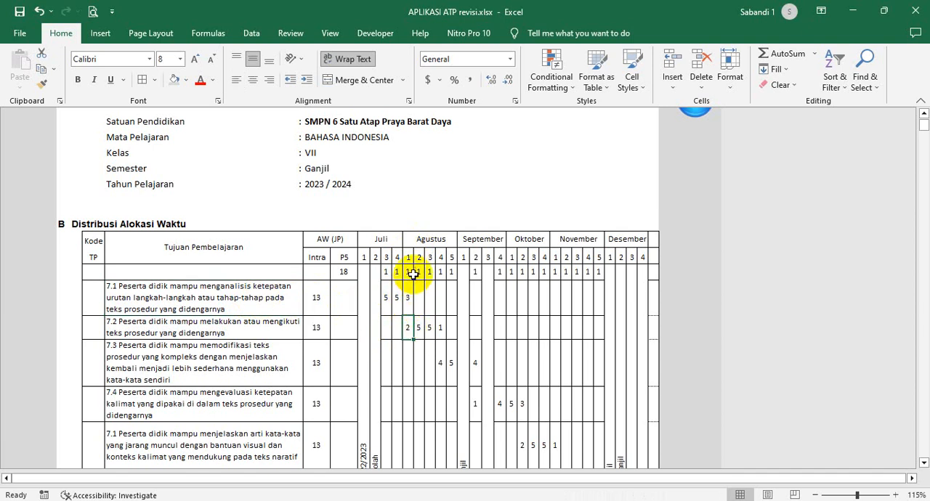
left_click_drag(408, 270, 406, 360)
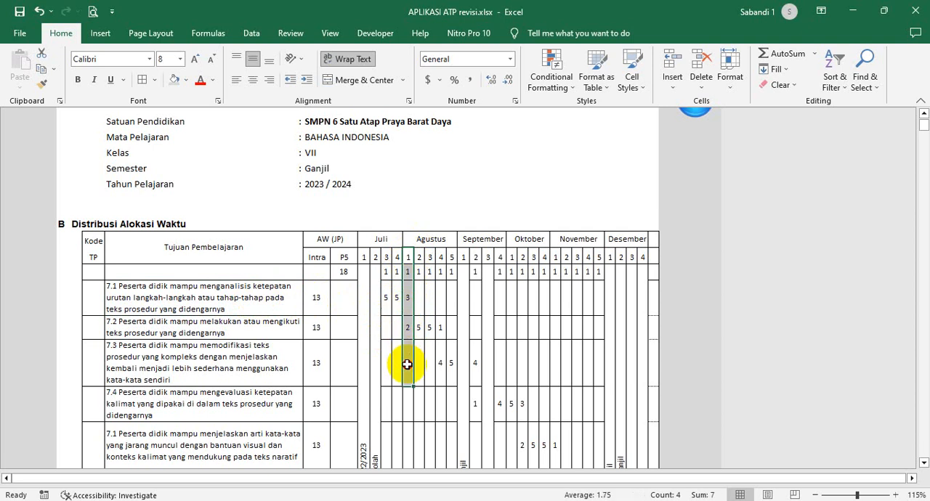
scroll(407, 367, "down", 5)
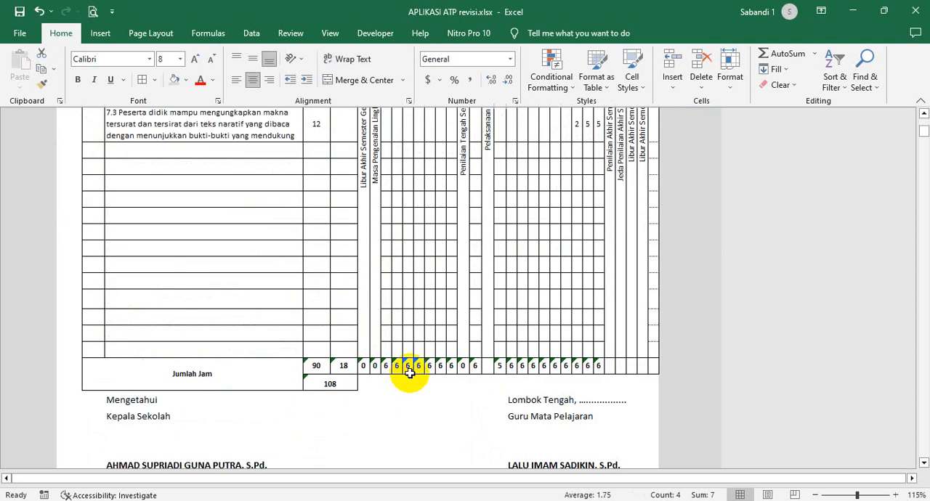
left_click(409, 373)
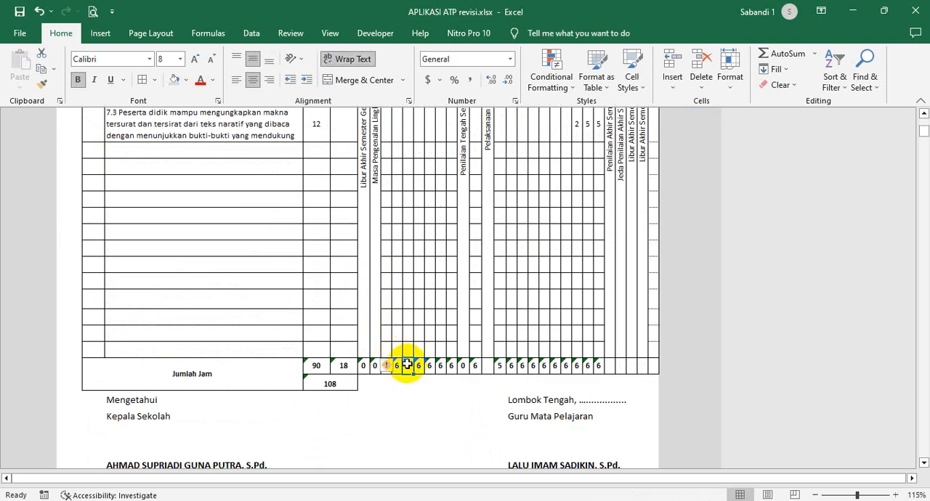
scroll(409, 326, "up", 5)
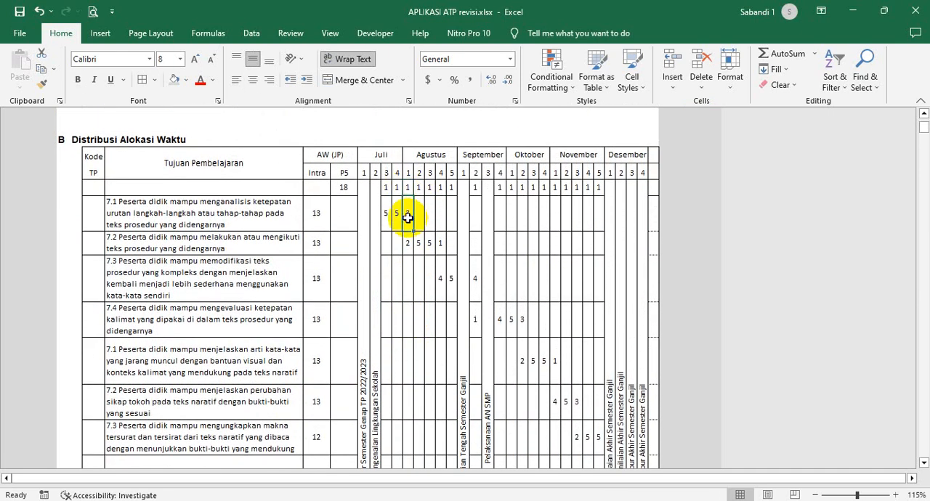
- Highlight the P5 hour and the first two Tujuan Pembelajaran's hours in Agustus week 1 to check their sum
left_click_drag(408, 218, 406, 245)
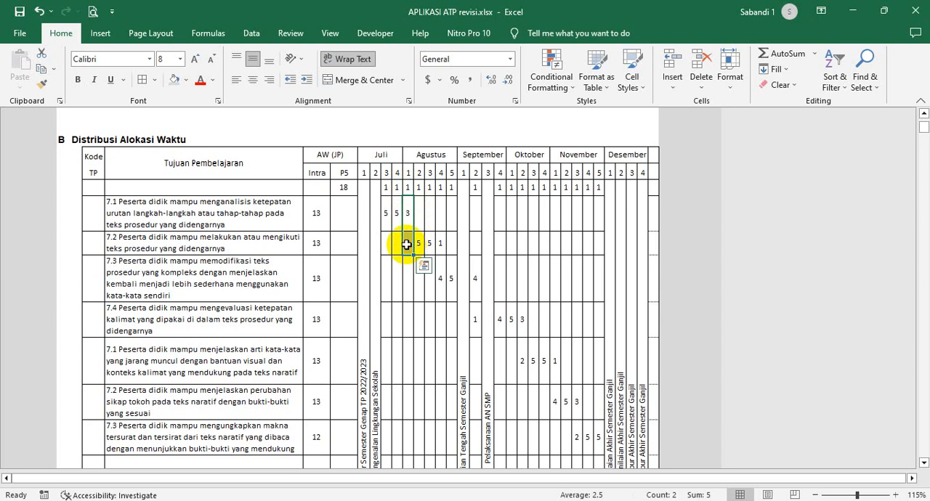
left_click(406, 245)
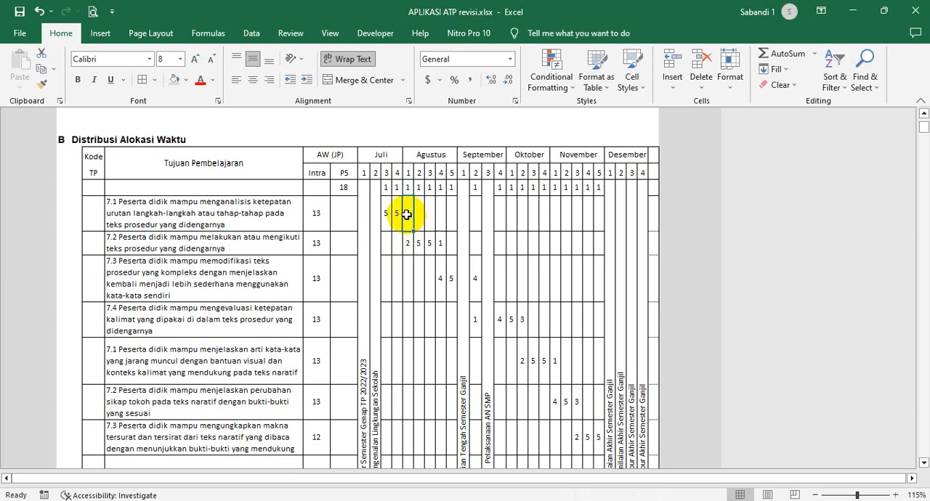
left_click(409, 186)
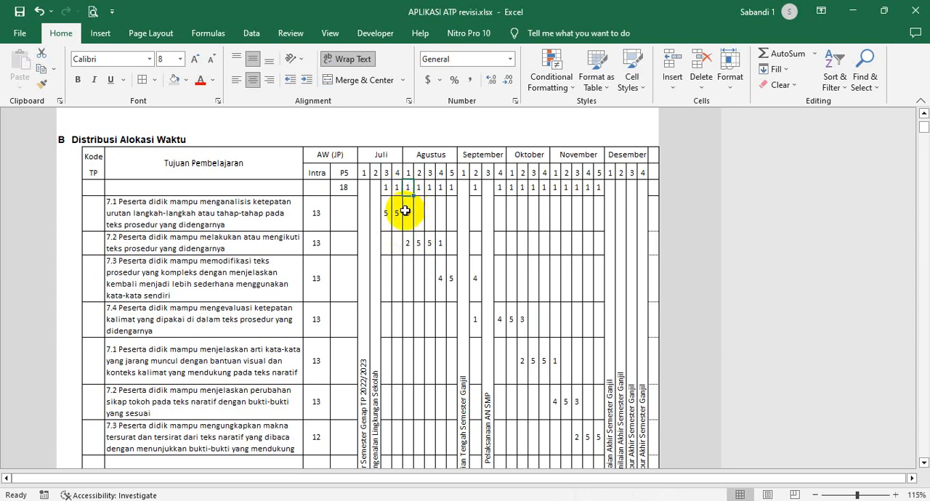
left_click_drag(406, 186, 408, 249)
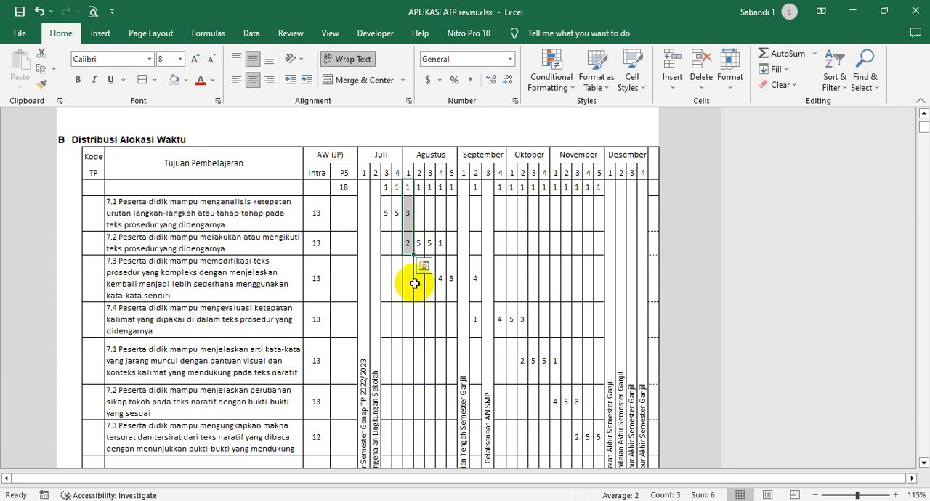
- Review the first Tujuan Pembelajaran's weekly distribution and the Intra hours of the first four Tujuan Pembelajaran
left_click_drag(386, 217, 450, 218)
left_click(314, 216)
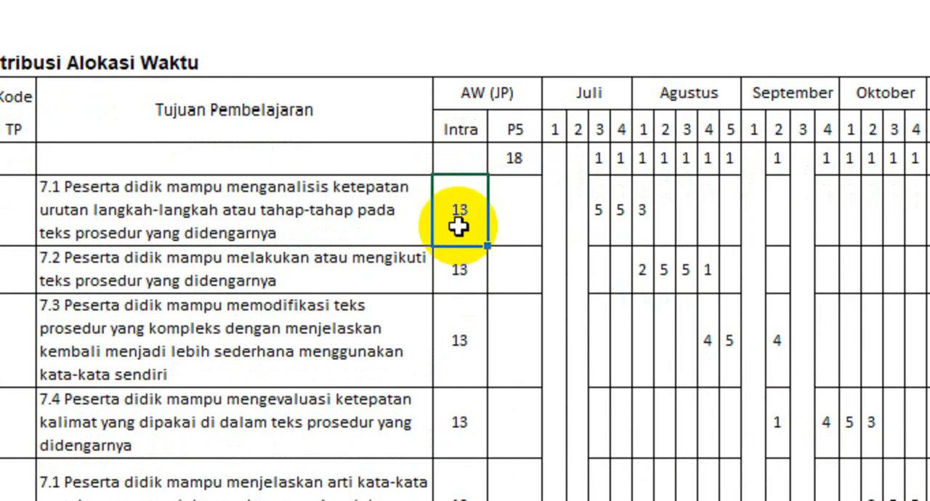
left_click_drag(457, 215, 457, 377)
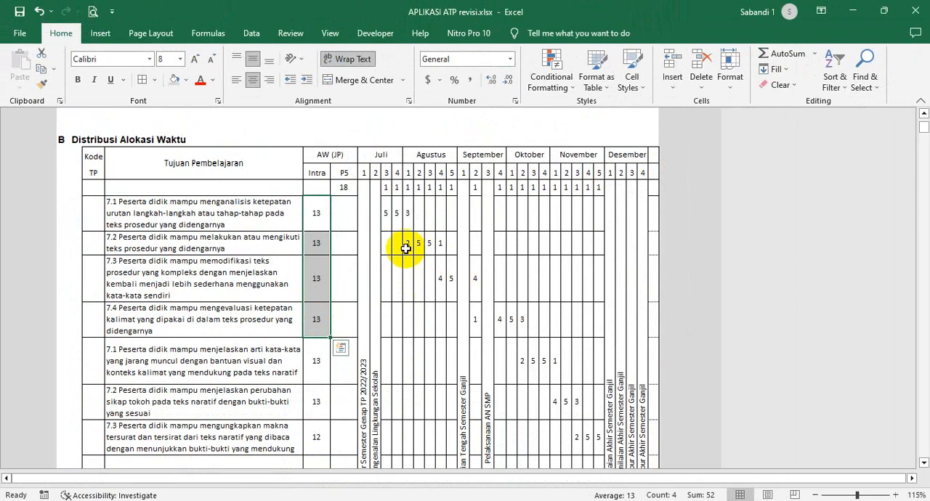
- Examine the second Tujuan Pembelajaran's weekly hours in Agustus, starting from its first week
left_click_drag(409, 243, 434, 244)
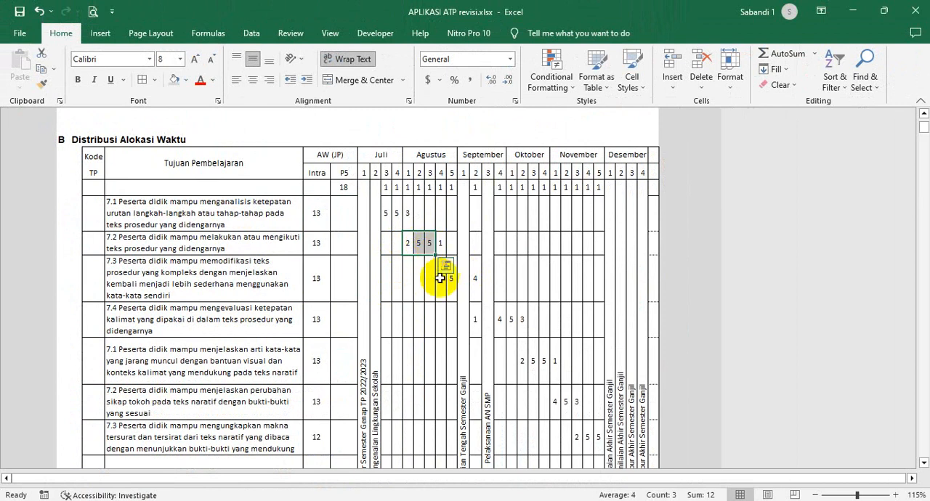
left_click(419, 245)
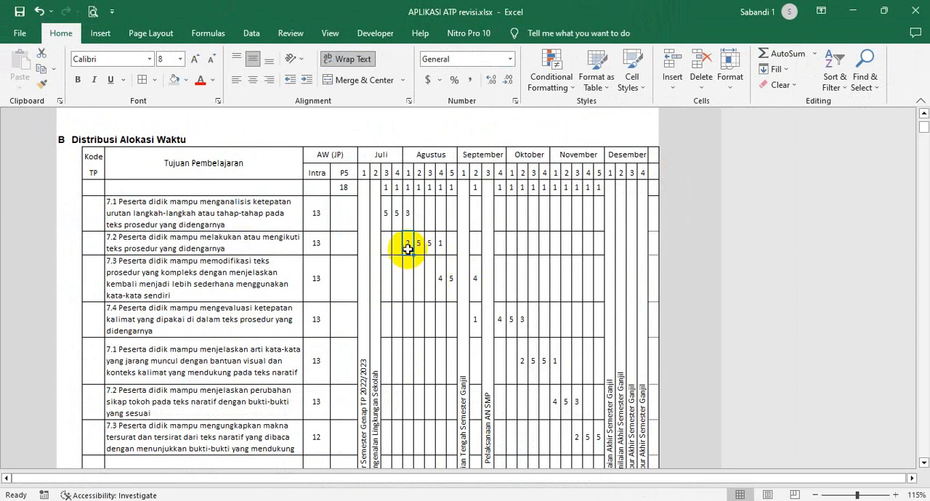
left_click(408, 243)
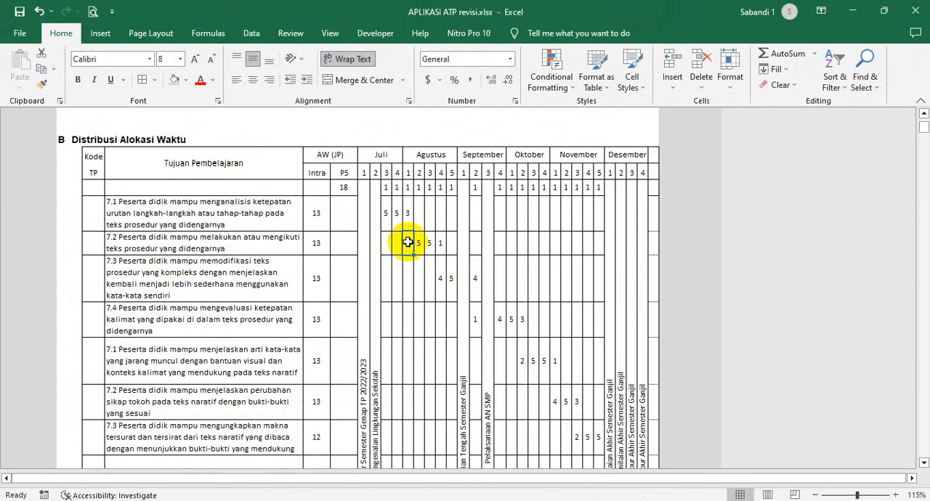
- Highlight the second Tujuan Pembelajaran's hours in Agustus weeks 1 to 4 to compare their sum with its Intra allocation
left_click(316, 242)
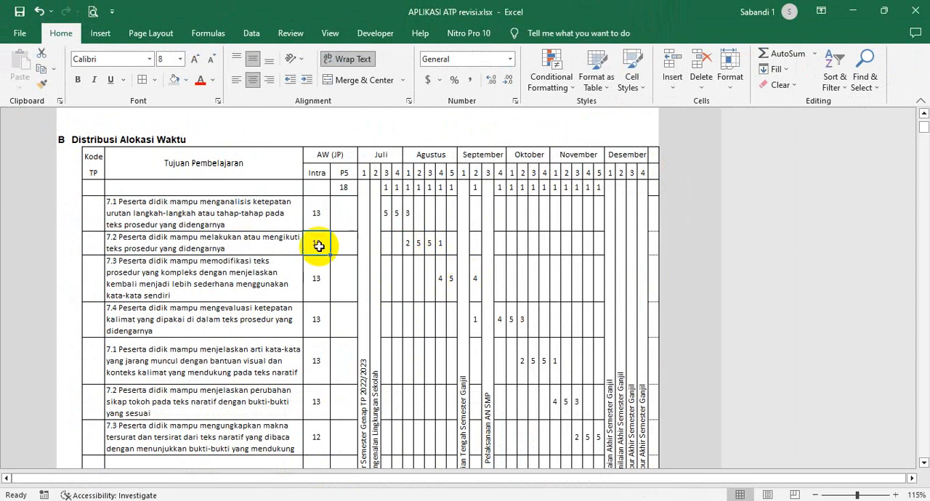
left_click(429, 244)
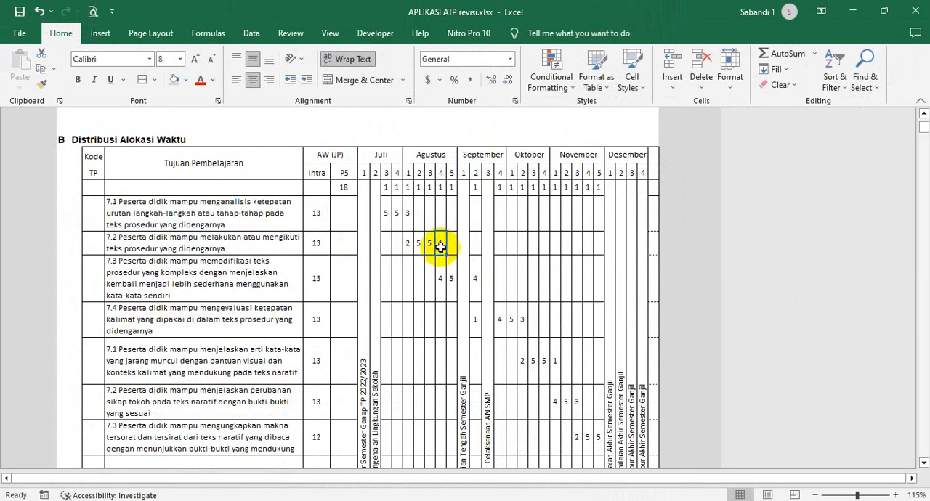
left_click_drag(407, 242, 440, 244)
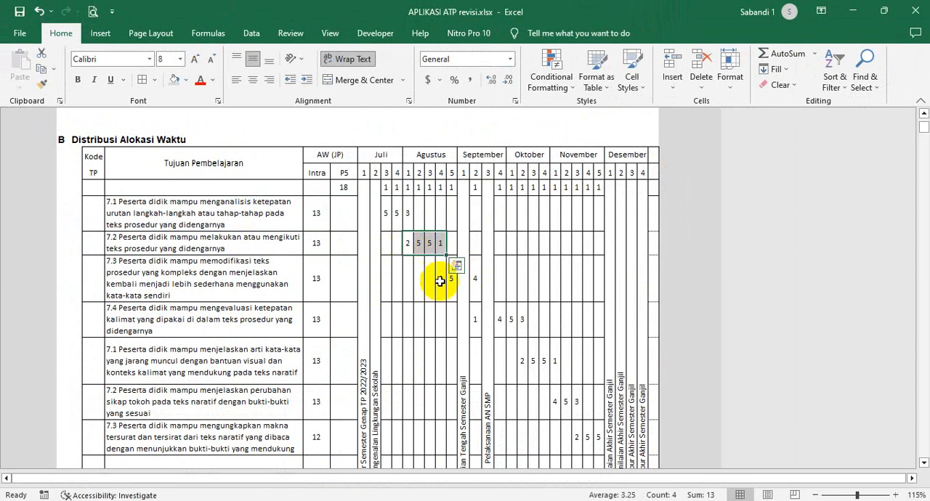
- Trace the weekly hours from the third Tujuan Pembelajaran in Agustus week 4 to the last one in November week 5, ending at the combined Jumlah Jam
left_click(440, 282)
type("4")
scroll(459, 309, "down", 1)
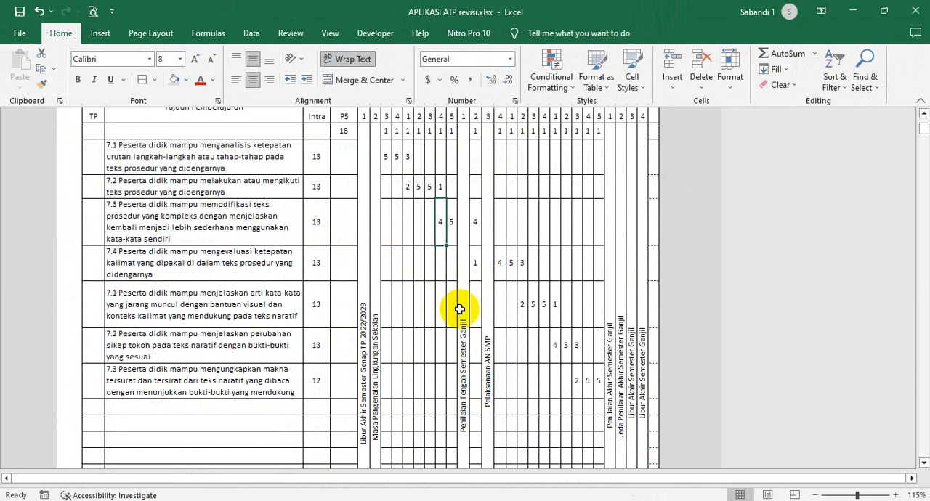
left_click(595, 383)
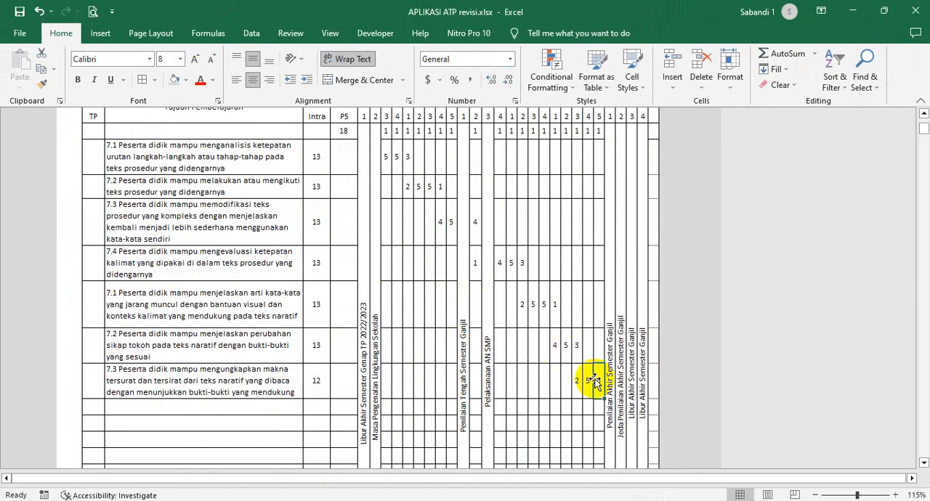
scroll(567, 349, "down", 5)
left_click(340, 299)
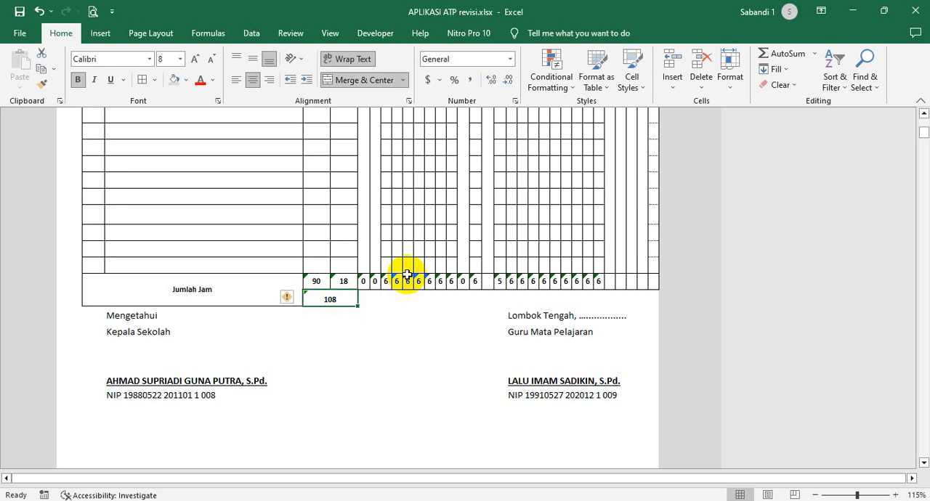
- Review the P5 row's weekly hours in the Distribusi Alokasi Waktu table, from Juli week 3 through November week 5
scroll(407, 274, "up", 10)
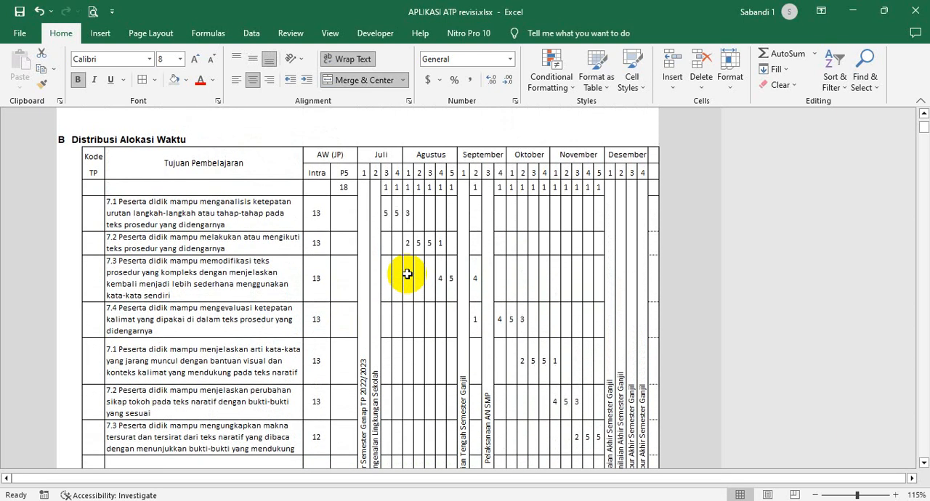
scroll(407, 274, "up", 3)
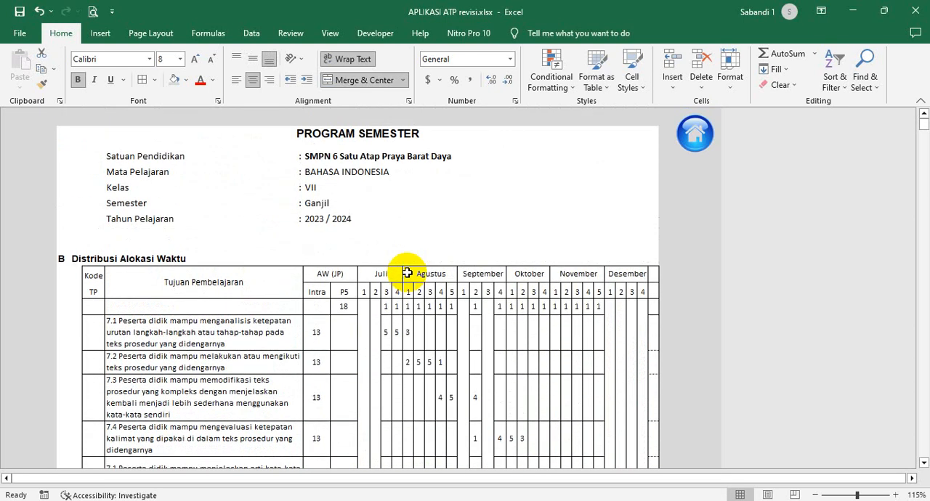
scroll(408, 271, "down", 1)
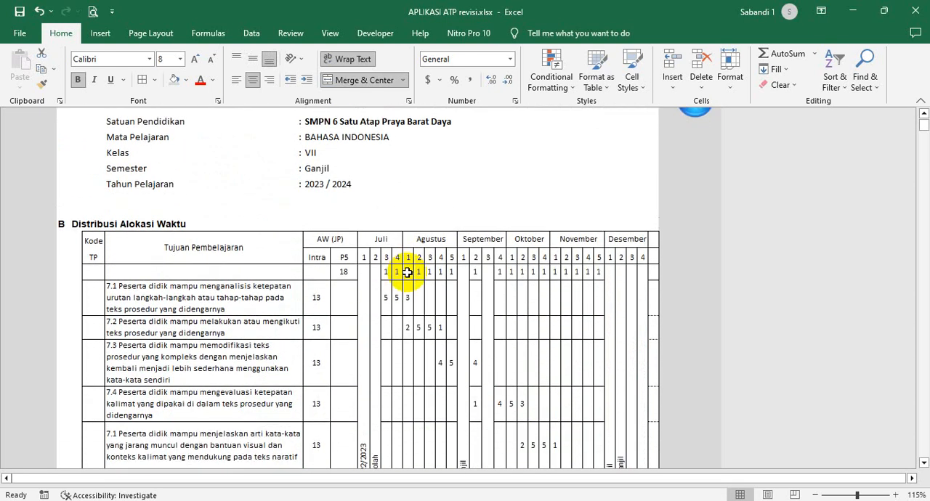
scroll(408, 269, "up", 1)
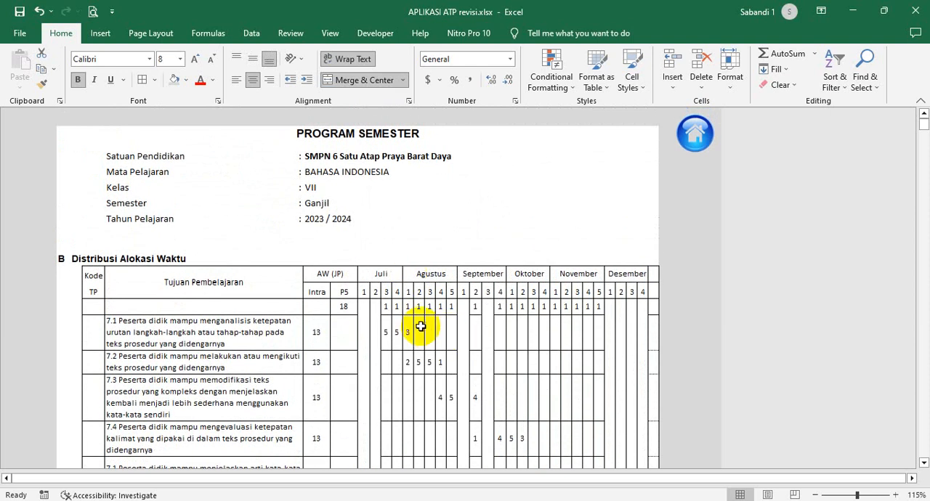
left_click(396, 307)
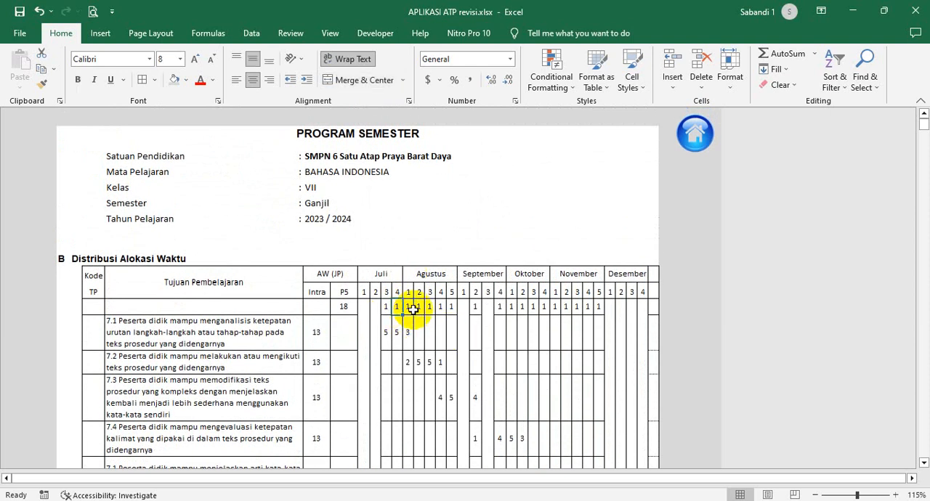
left_click(420, 308)
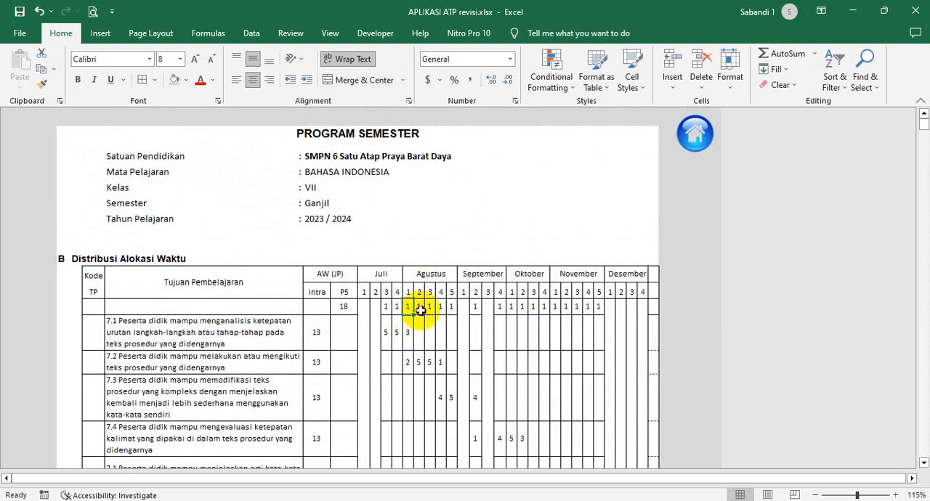
left_click(383, 308)
left_click_drag(390, 308, 401, 308)
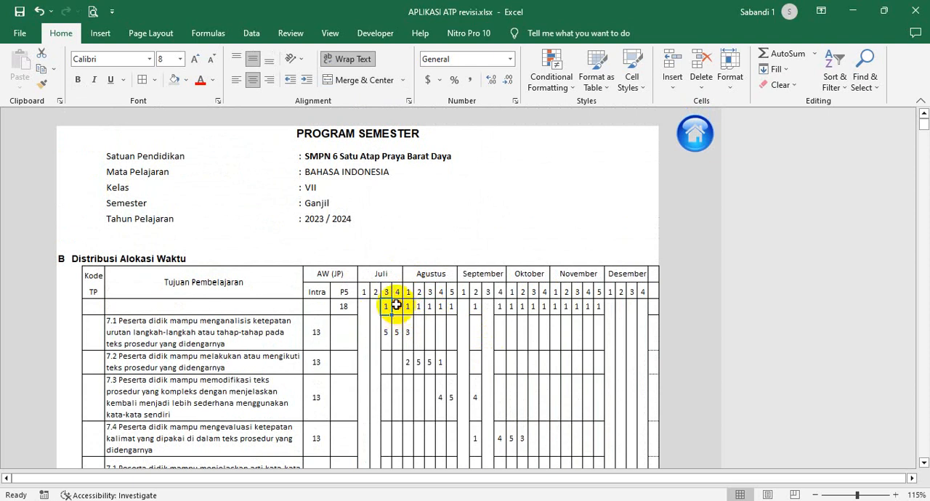
left_click(405, 308)
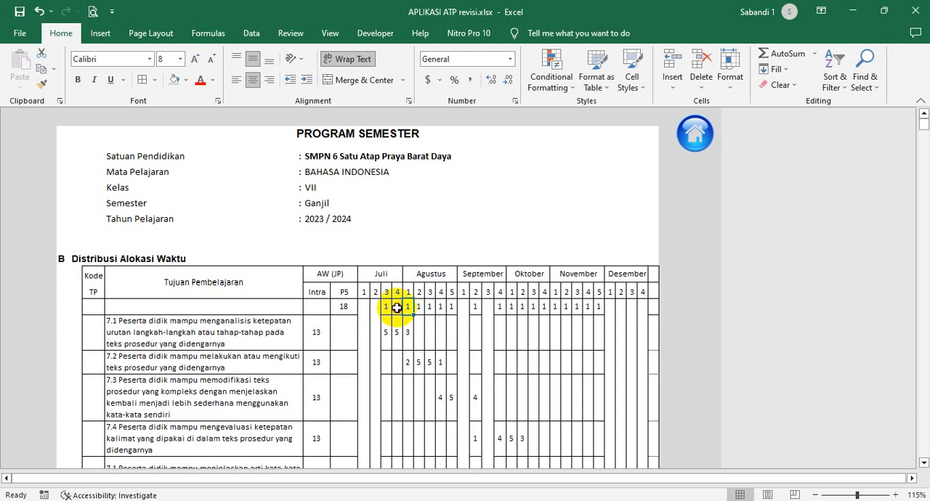
left_click(599, 308)
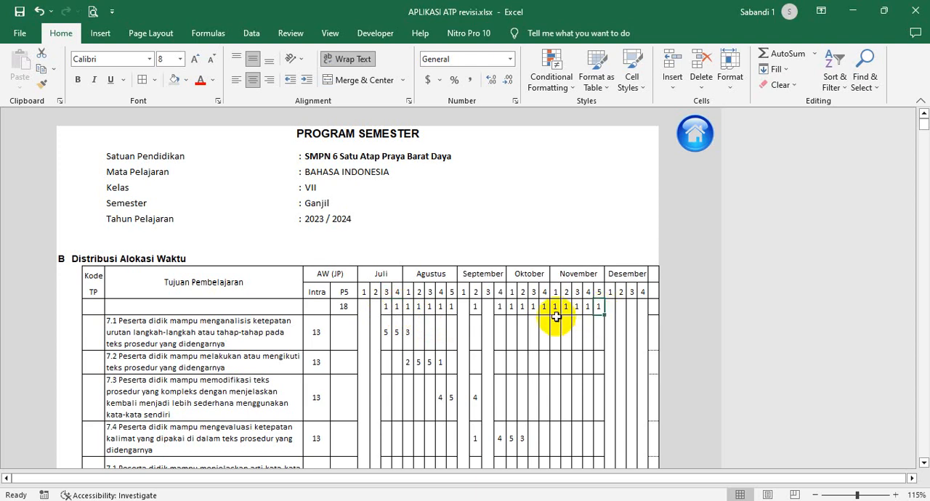
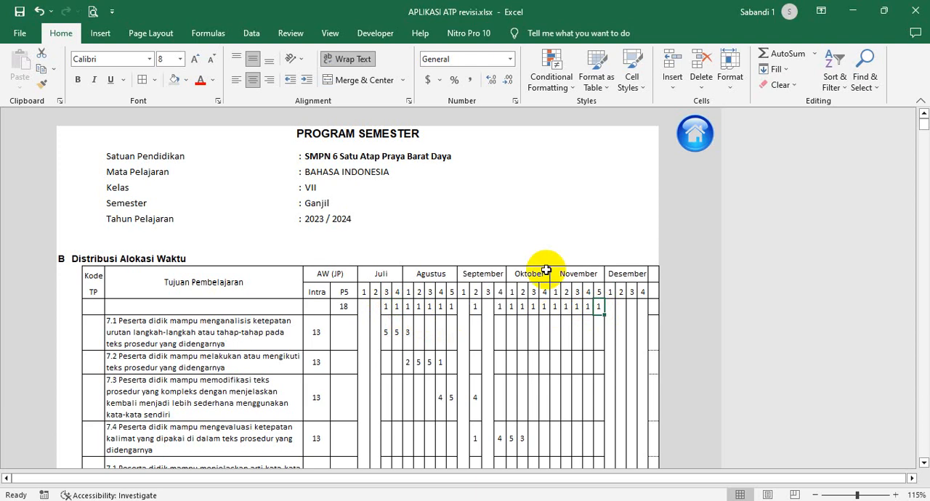
- Open the Ganjil semester's P5 Block distribution from the home sheet and highlight the P5 hours in Oktober weeks 1 to 3
left_click(692, 148)
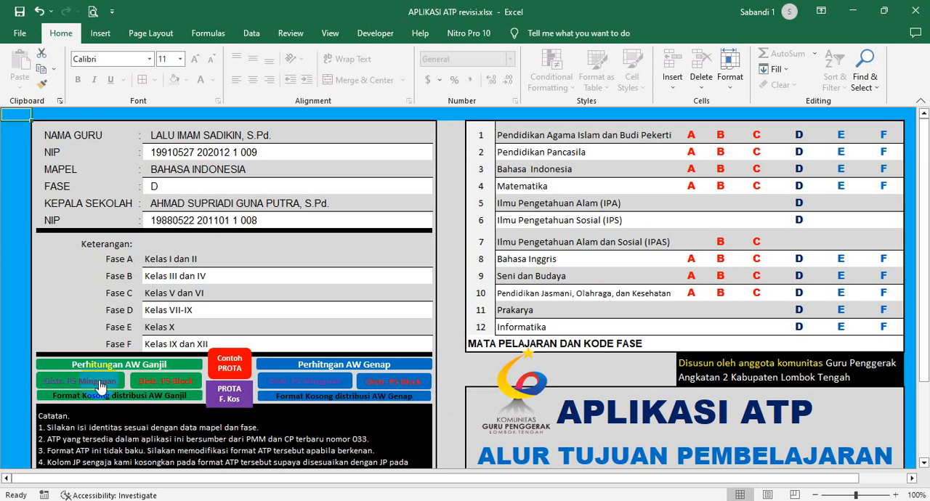
left_click(156, 387)
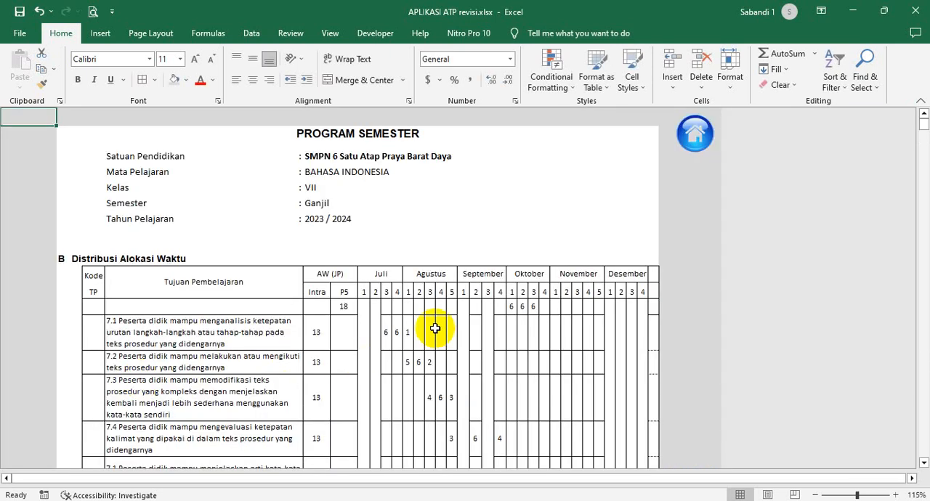
scroll(435, 329, "down", 1)
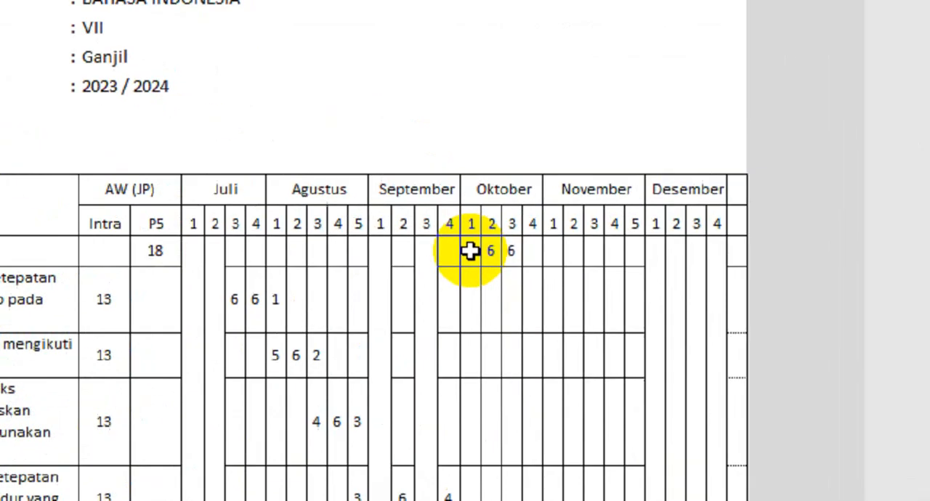
left_click_drag(512, 250, 535, 252)
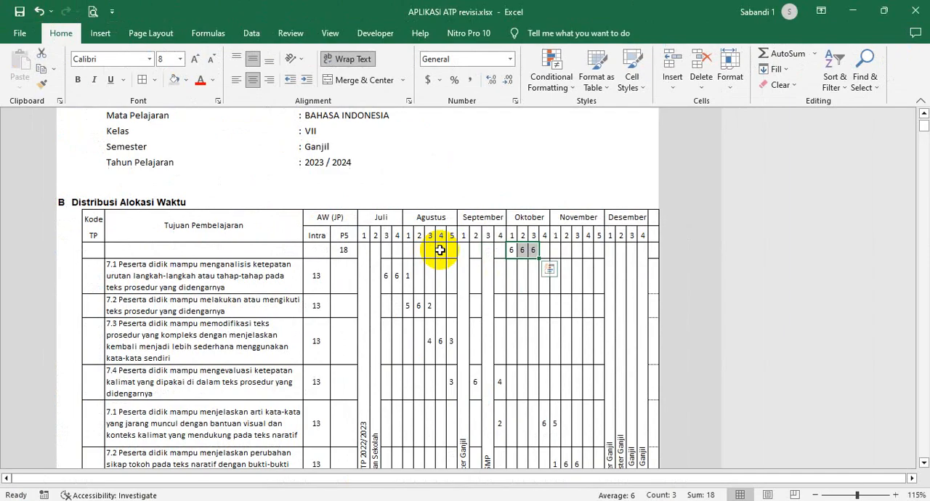
- Check the P5 row's cells in Agustus and November, and compare its Oktober weeks 1 to 3 hours with the P5 allocation
left_click(324, 251)
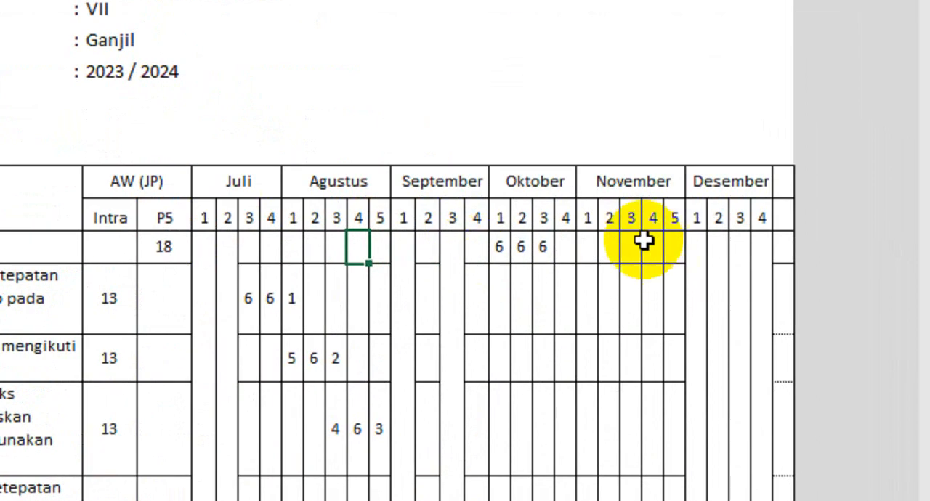
left_click(629, 248)
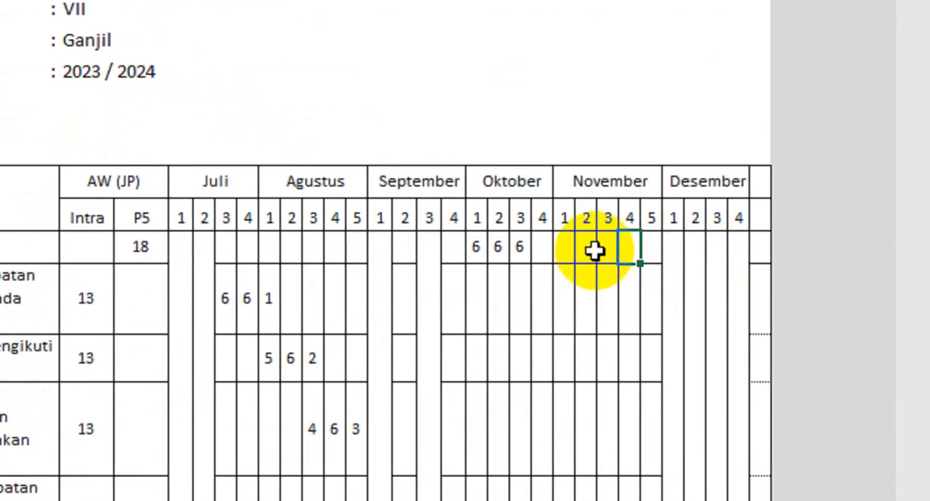
left_click(586, 249)
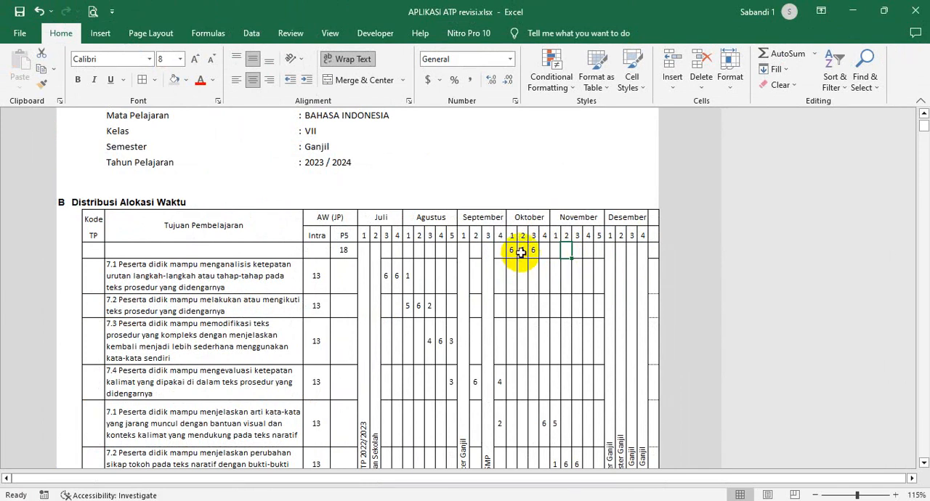
left_click(521, 252)
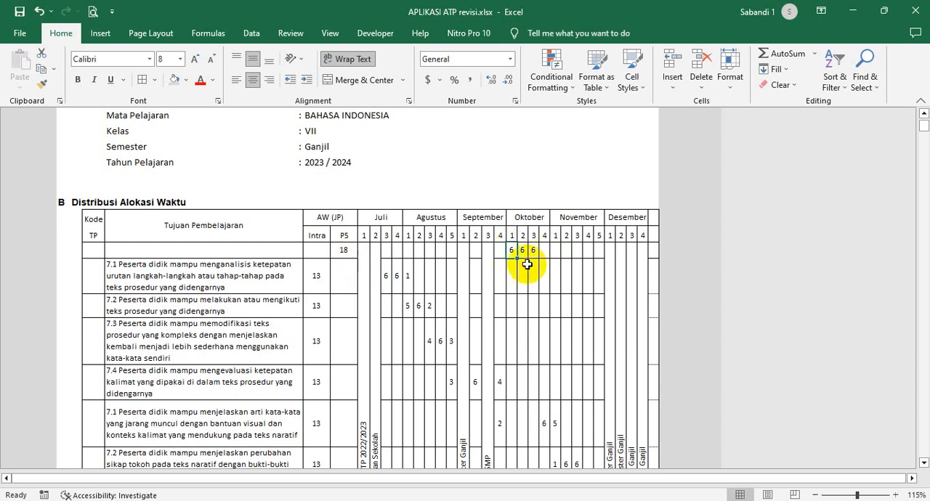
left_click_drag(512, 251, 534, 251)
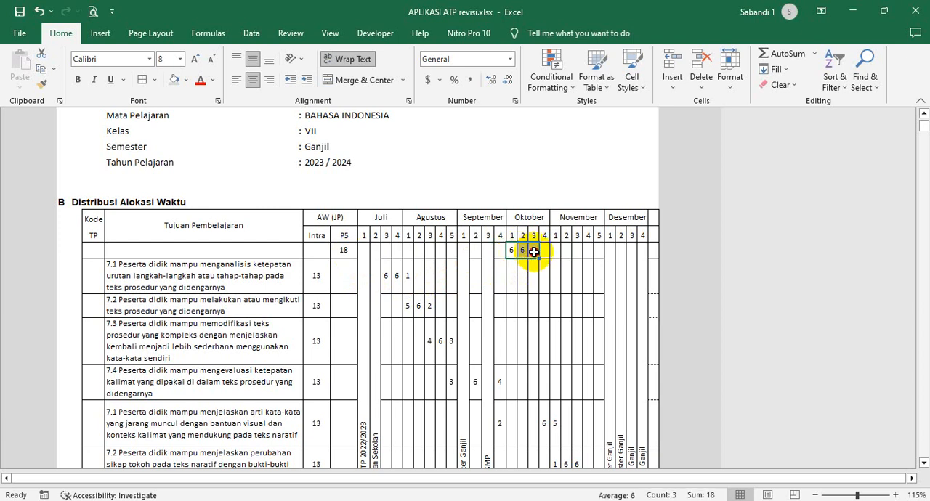
left_click(344, 251)
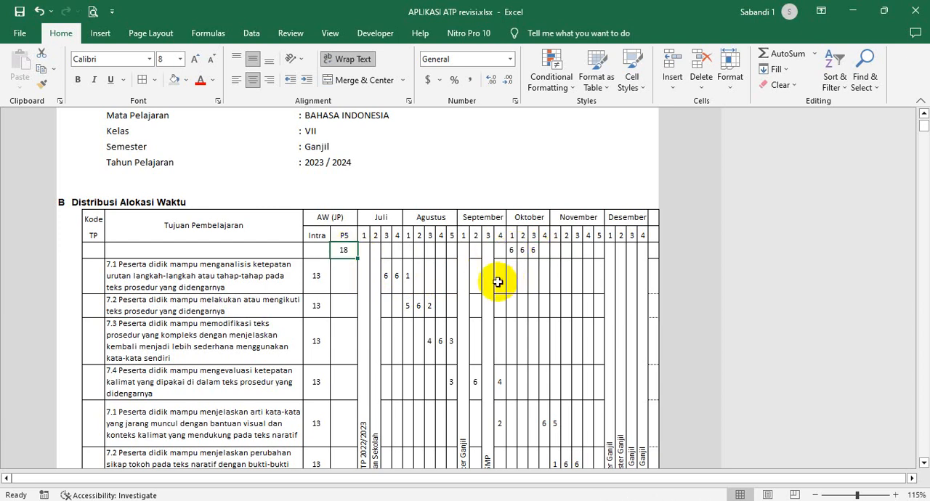
- Review the P5 row's Oktober block hours week by week and point out the matching P5 allocation cell
scroll(515, 261, "down", 1)
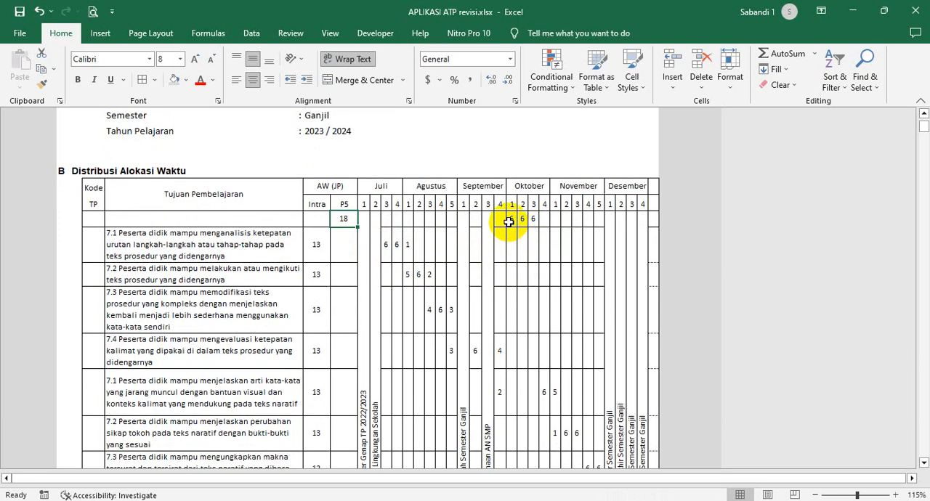
left_click_drag(511, 218, 531, 219)
left_click(511, 218)
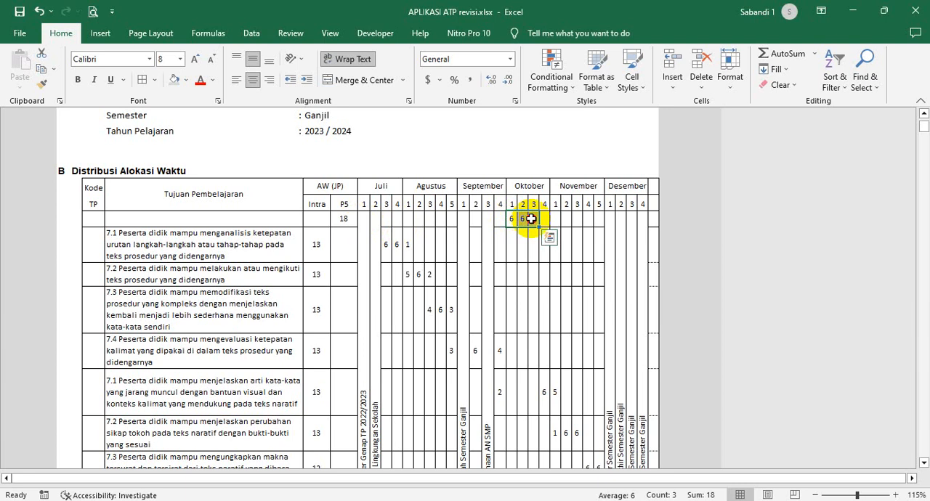
left_click(509, 219)
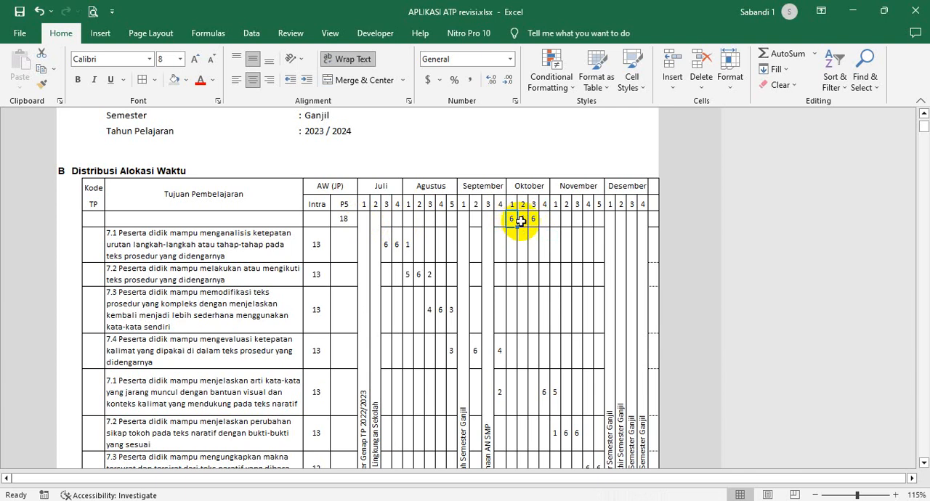
left_click(521, 220)
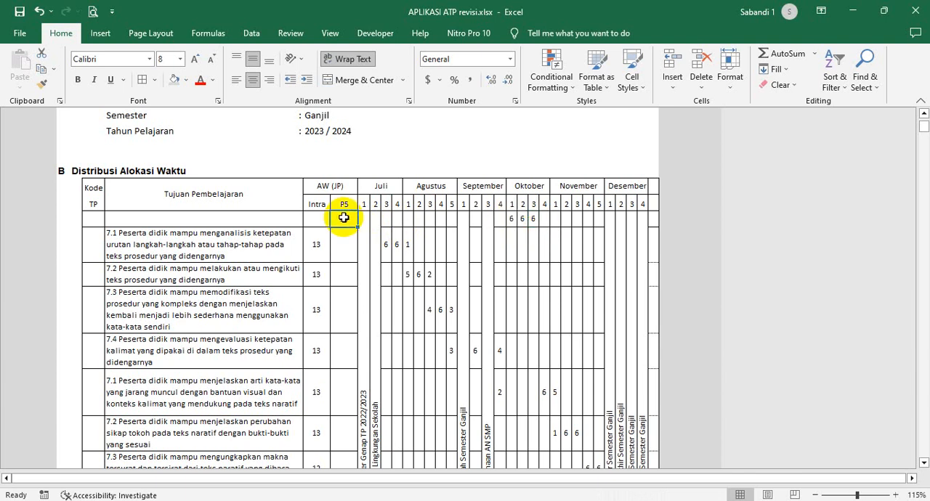
type("18")
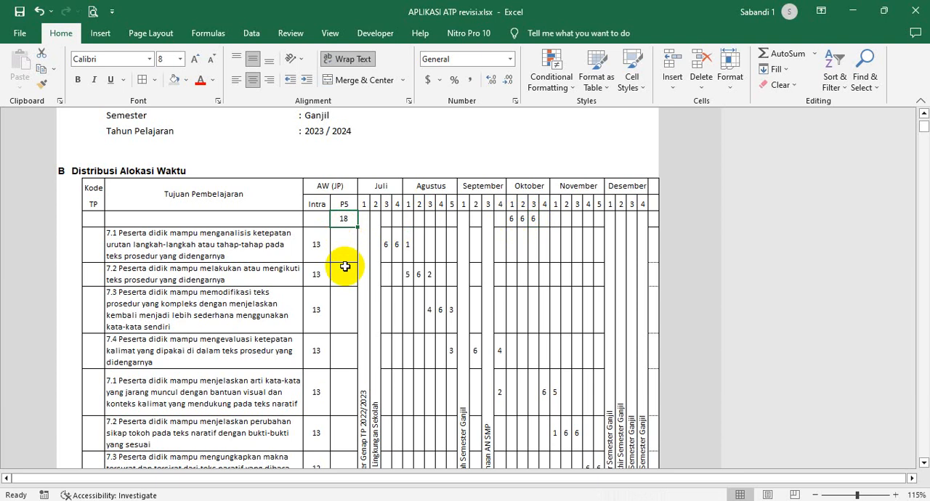
- Highlight the Intra allocations of the first five Tujuan Pembelajaran and contrast them with the P5 block in Oktober weeks 1 to 3
left_click(320, 242)
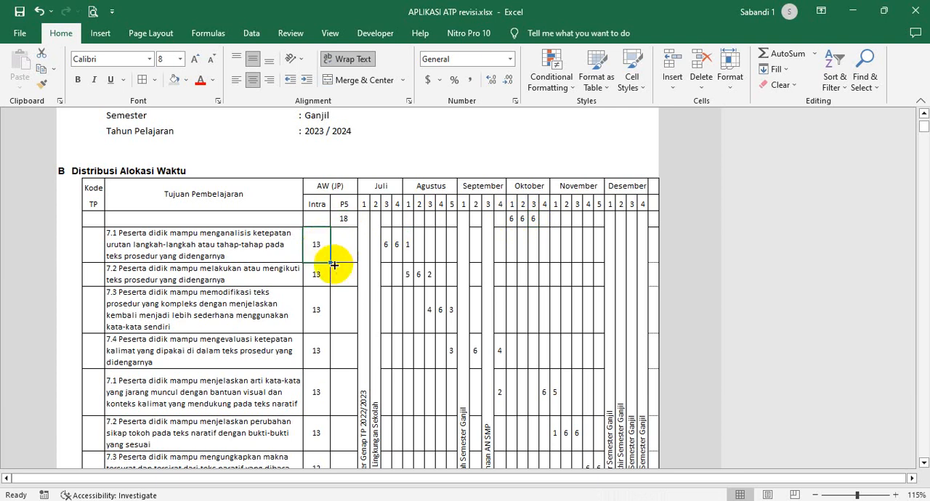
left_click_drag(315, 245, 317, 332)
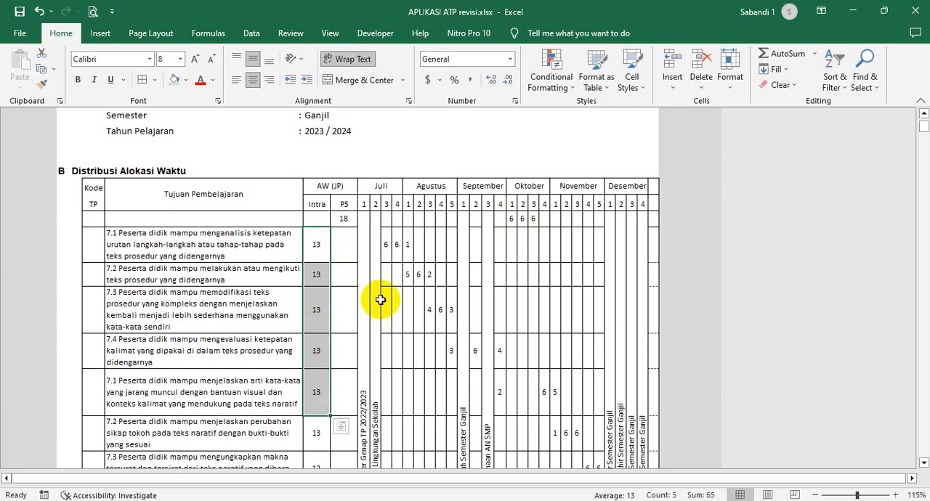
left_click_drag(511, 220, 535, 223)
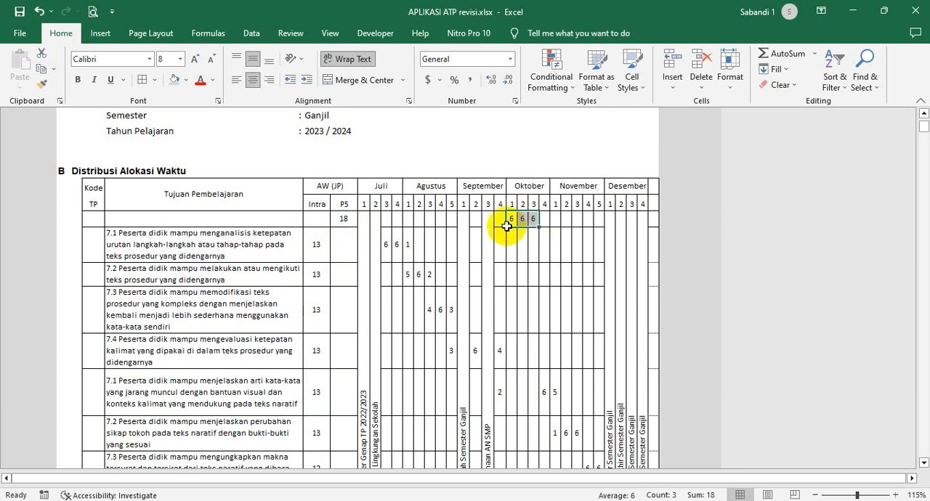
- Examine the first Tujuan Pembelajaran's hours from Juli week 3 to Agustus week 1 alongside the P5 hours in Oktober weeks 1 to 3
left_click(397, 250)
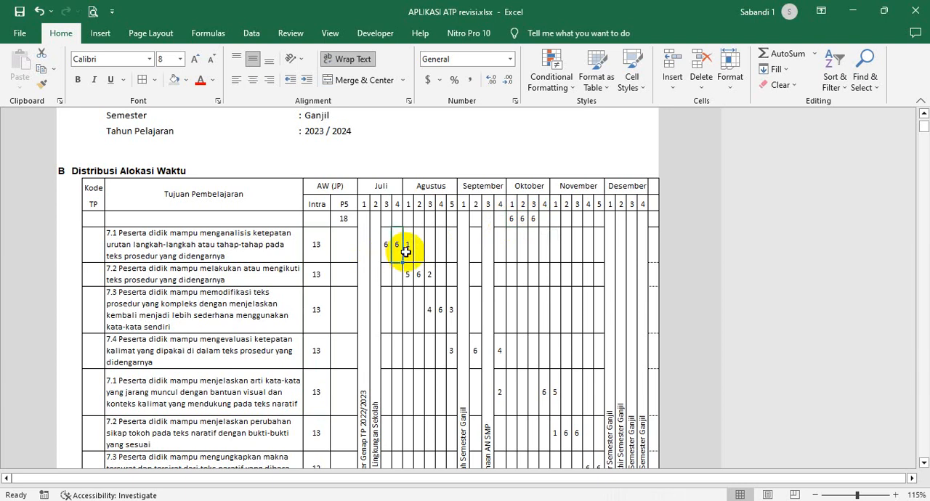
left_click(387, 246)
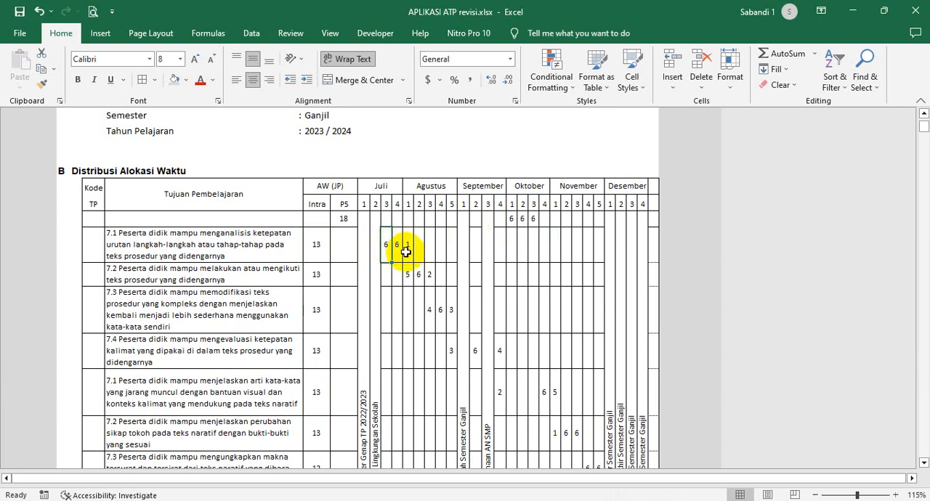
left_click(411, 253)
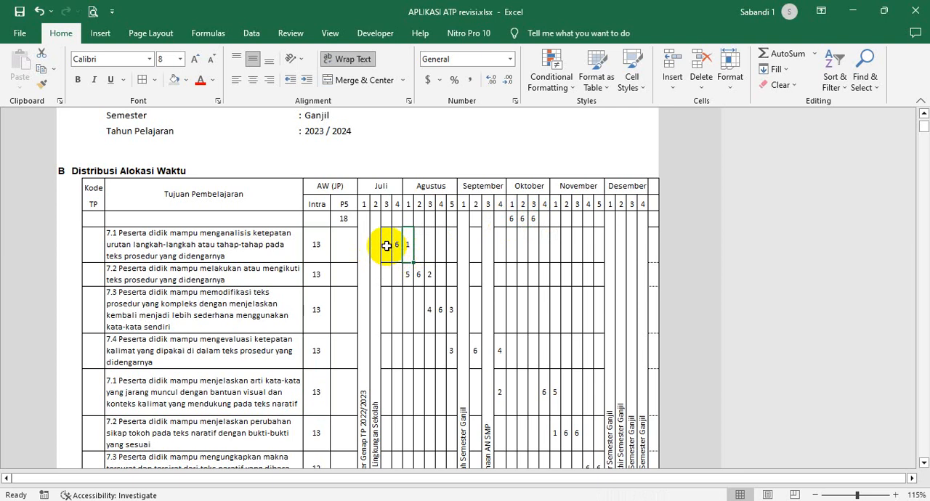
left_click(386, 246)
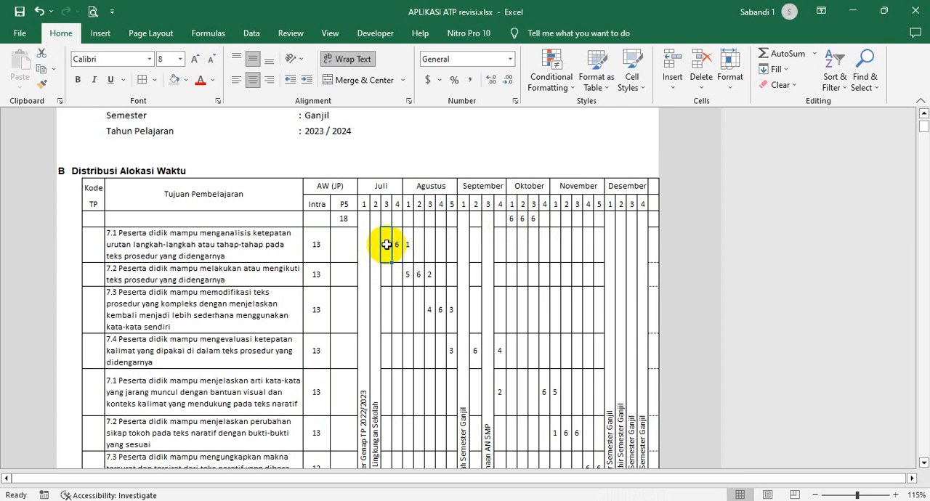
left_click_drag(514, 220, 532, 222)
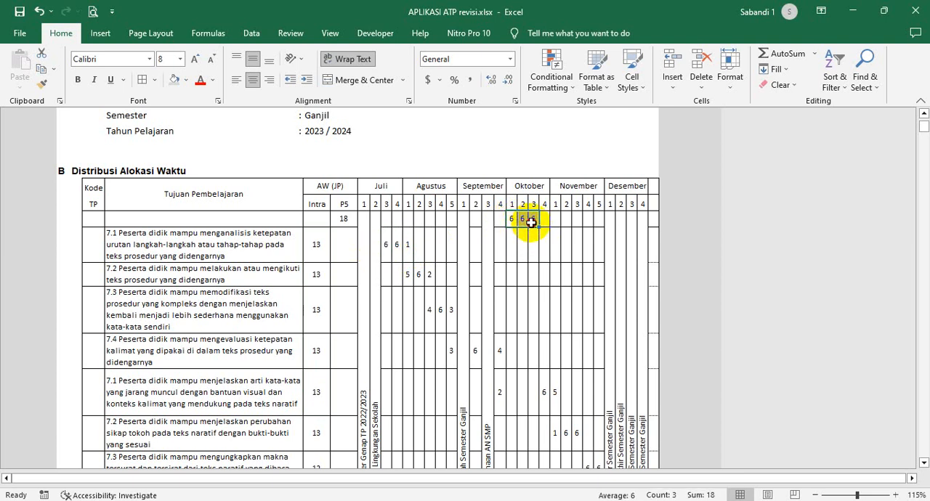
left_click(389, 248)
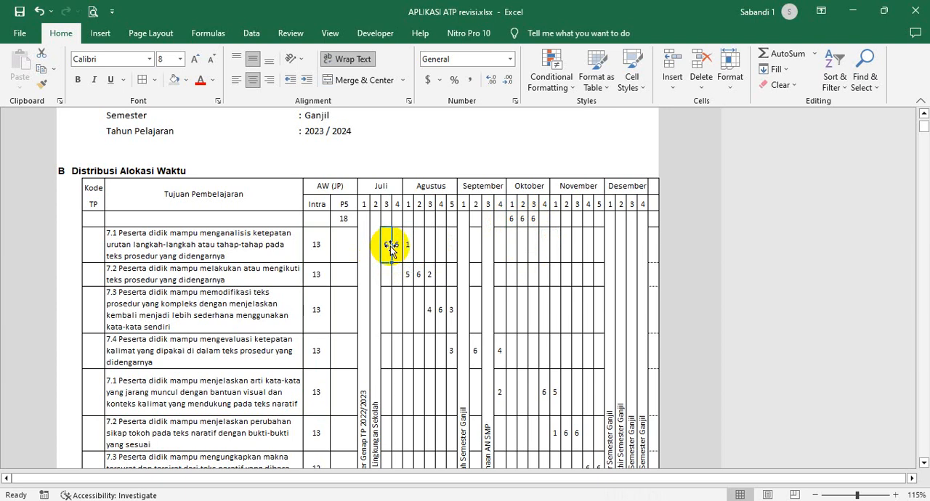
left_click(399, 249)
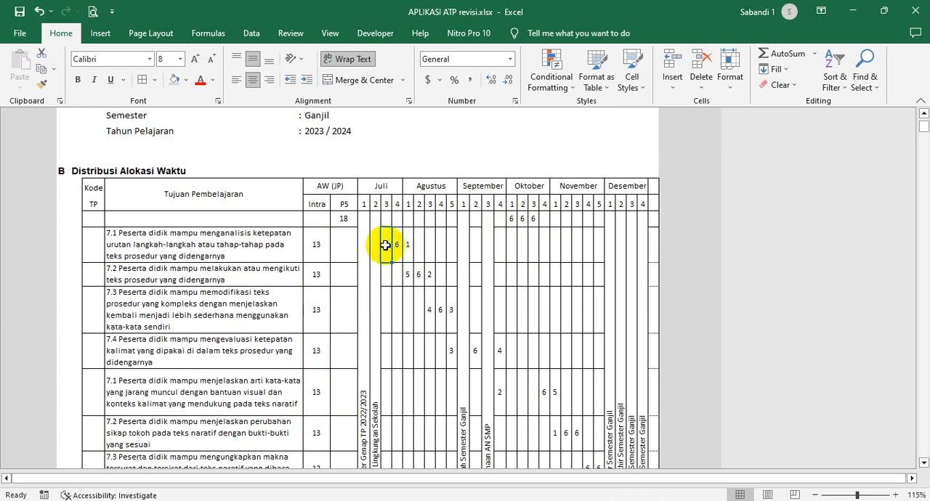
- Highlight the weekly Jumlah Jam totals from Juli week 3 to November week 4 and recheck the first Tujuan Pembelajaran's Juli week 3 hours
scroll(414, 270, "down", 8)
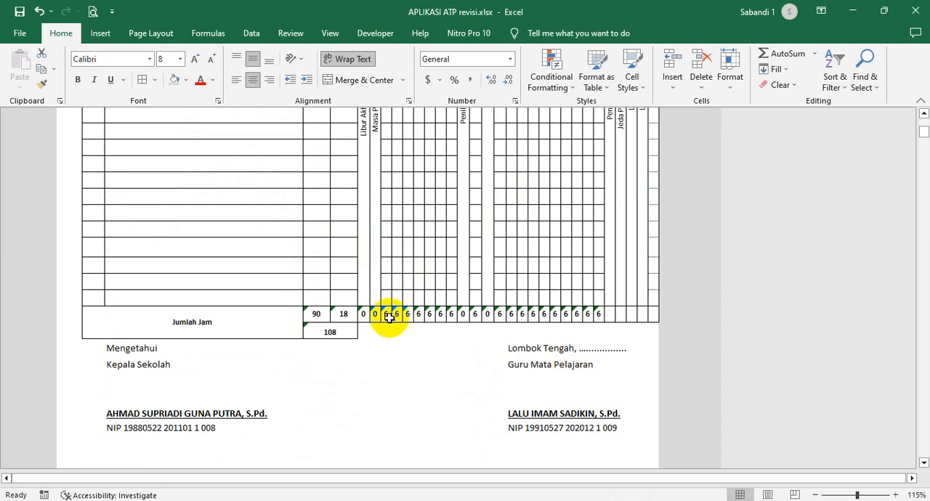
left_click_drag(390, 318, 590, 315)
scroll(442, 245, "up", 10)
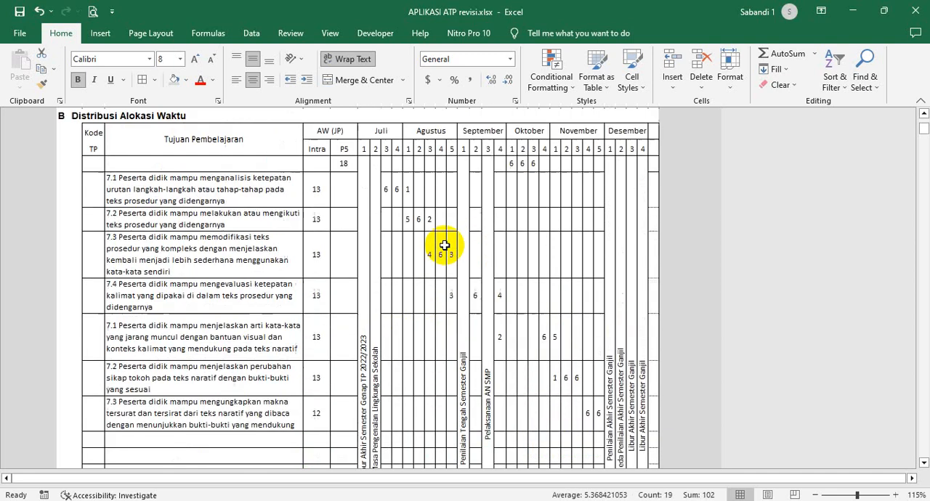
scroll(444, 245, "up", 1)
left_click(384, 213)
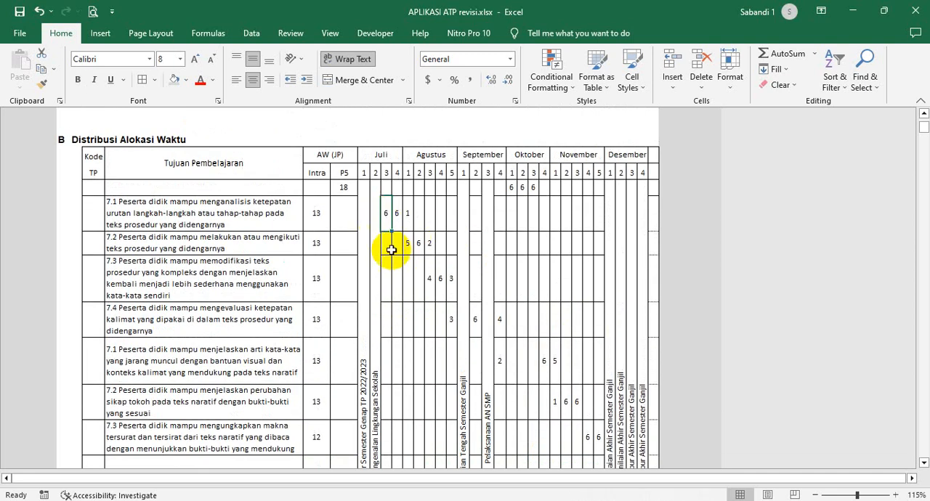
scroll(407, 207, "up", 3)
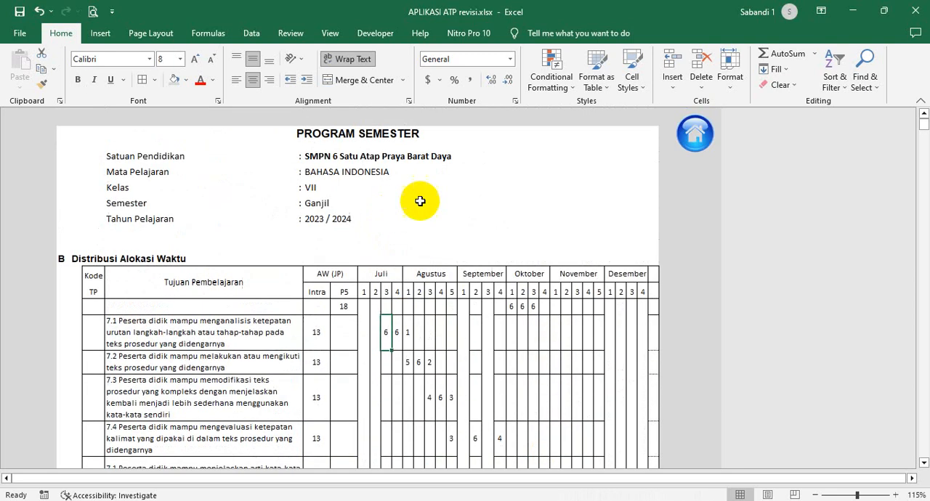
- Open the kelas VII-VIII Alokasi Waktu table, highlight Bahasa Indonesia's Intrakurikuler and P5 allocations, and return to the home sheet
left_click(695, 135)
scroll(276, 429, "down", 2)
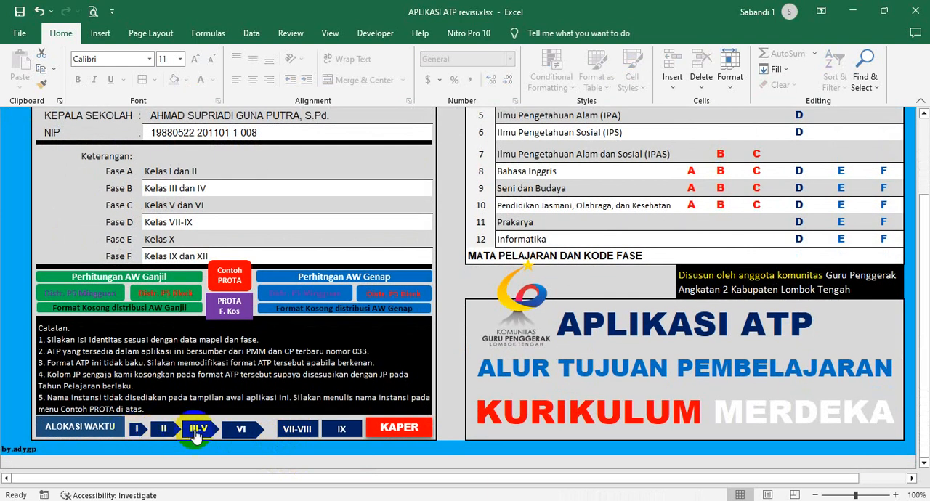
left_click(299, 431)
scroll(261, 369, "down", 1)
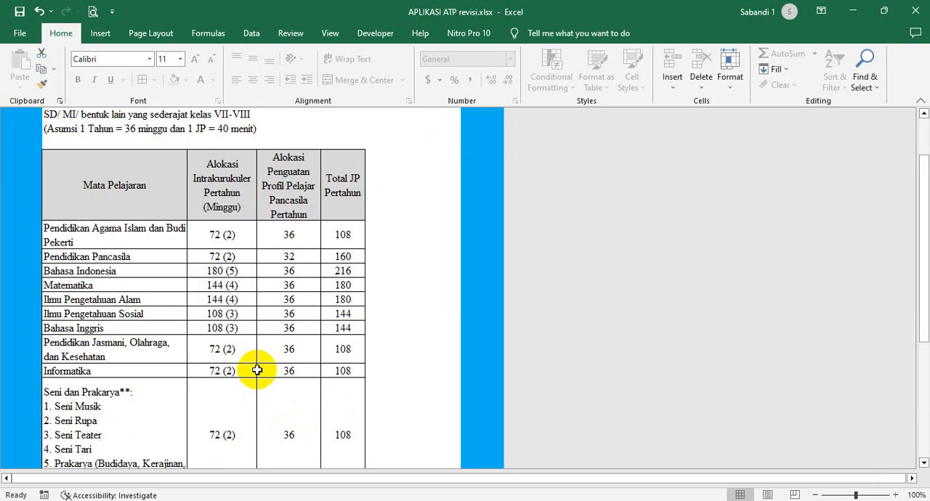
left_click(235, 270)
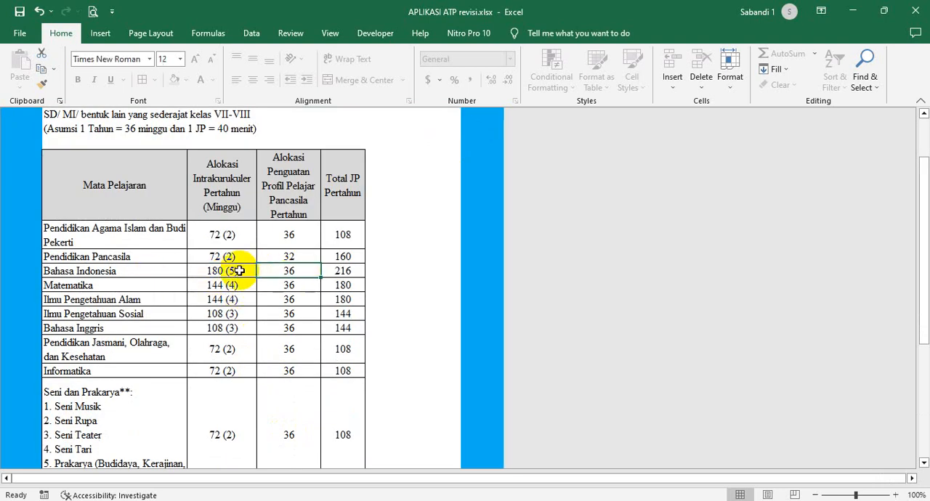
left_click_drag(239, 270, 285, 276)
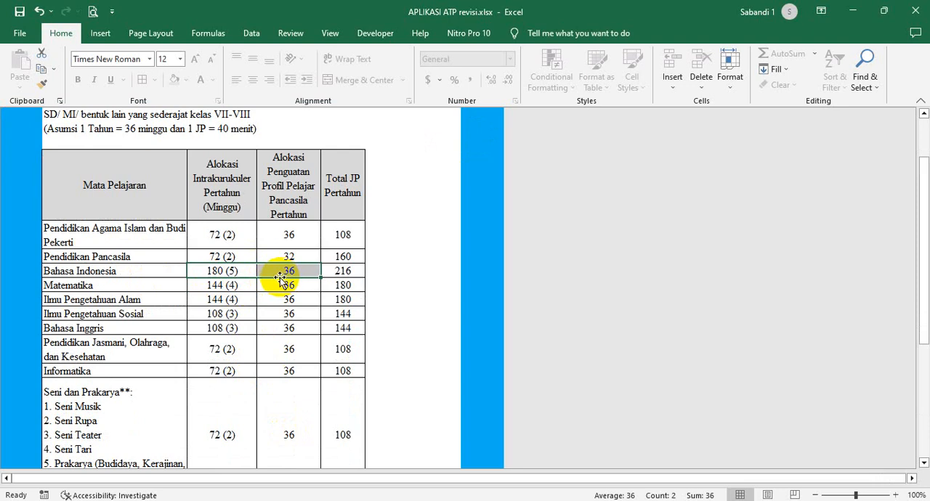
scroll(281, 279, "up", 1)
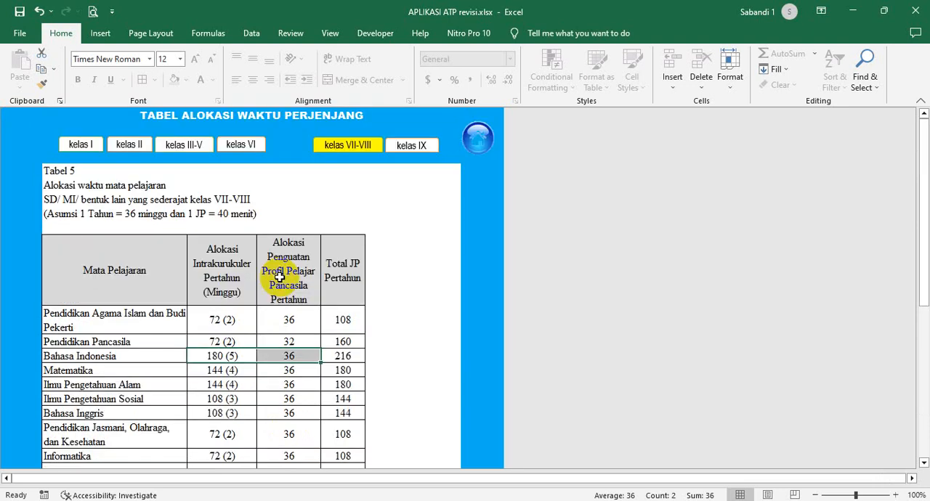
left_click(476, 137)
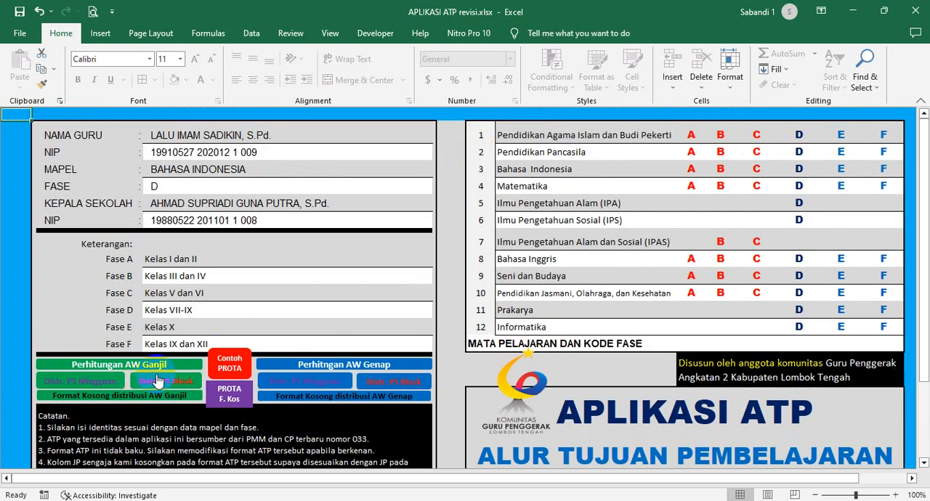
- Open the Ganjil P5 block distribution, highlight its weekly Jumlah Jam totals against the Tujuan Pembelajaran hours, and return to the home sheet
left_click(156, 380)
scroll(380, 308, "down", 1)
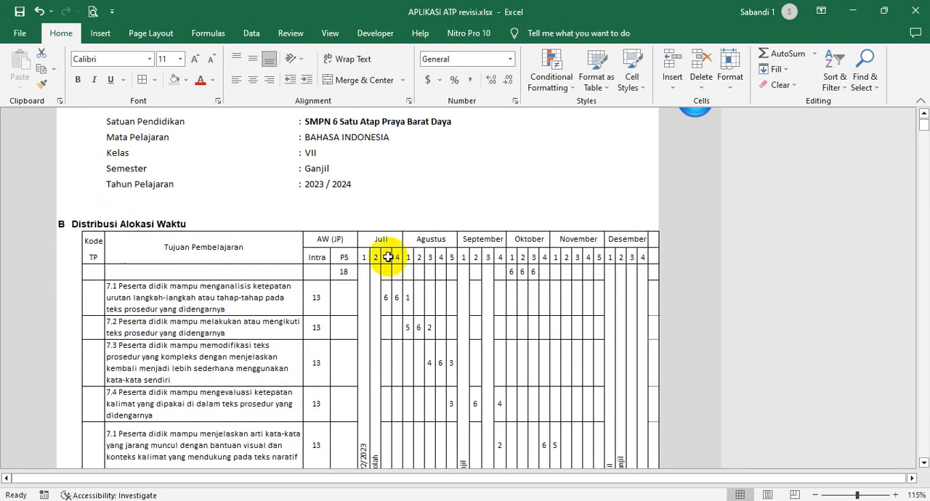
left_click_drag(388, 257, 596, 316)
scroll(382, 338, "down", 10)
scroll(455, 278, "up", 8)
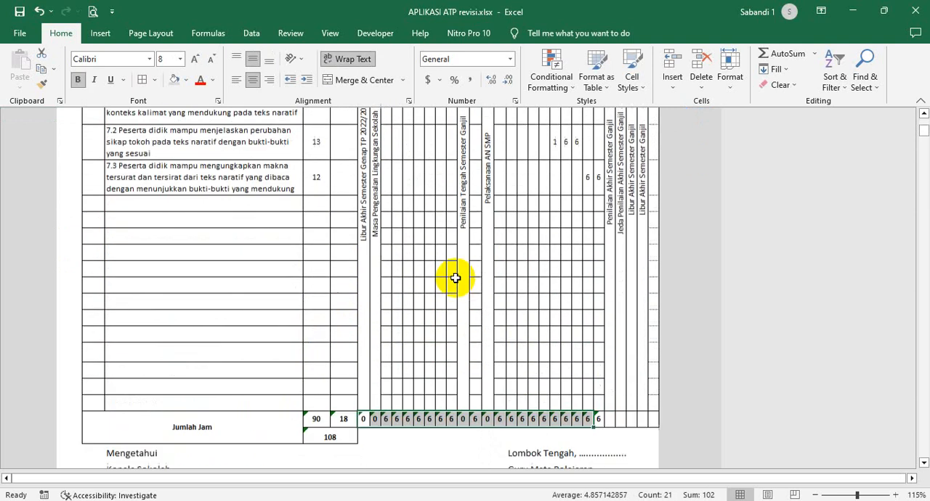
left_click(426, 247)
scroll(426, 247, "up", 3)
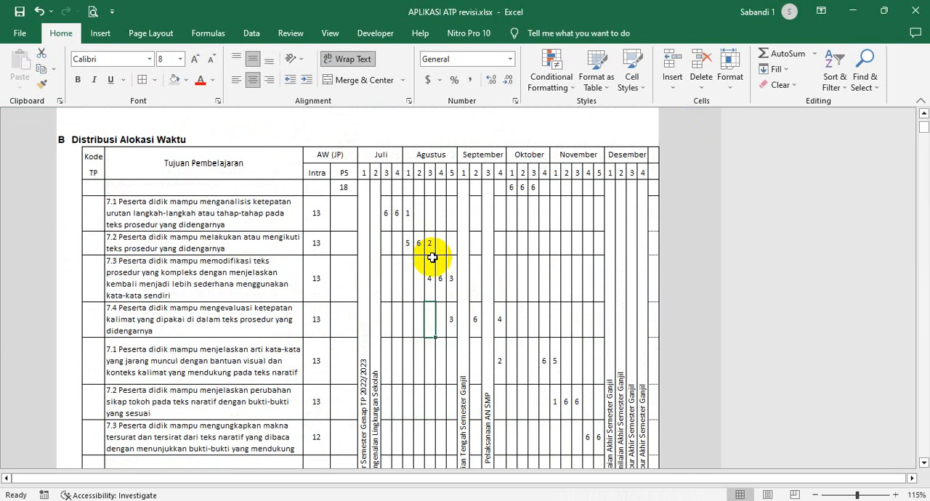
scroll(432, 257, "up", 3)
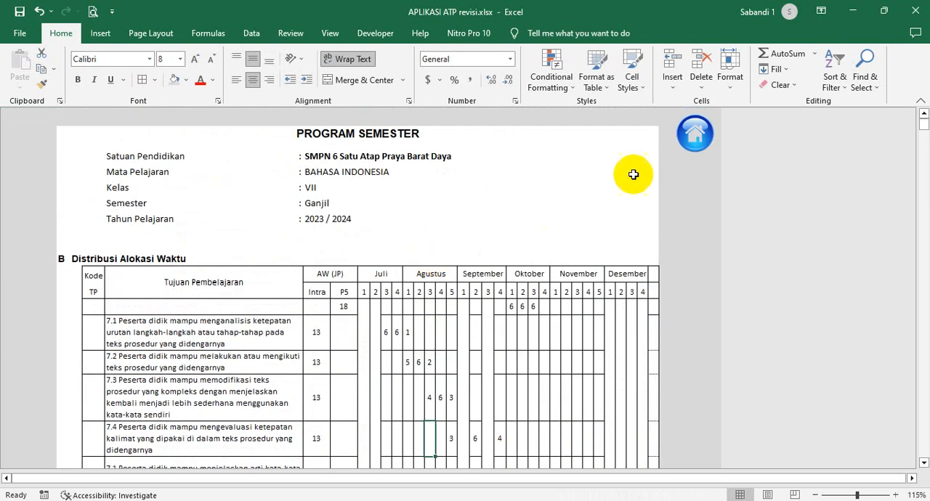
left_click(695, 133)
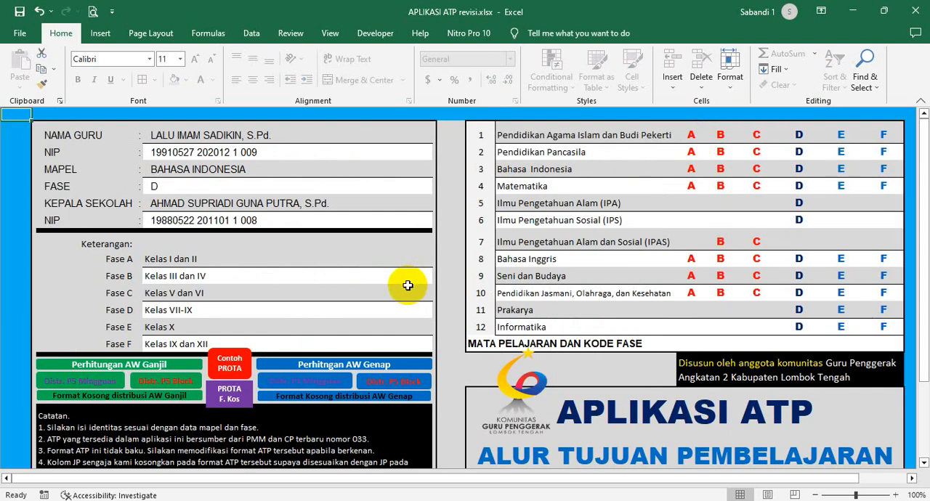
- Open Perhitungan AW Ganjil, review the Banyaknya Pekan values for Juli to Desember, and return to the home sheet
left_click(263, 402)
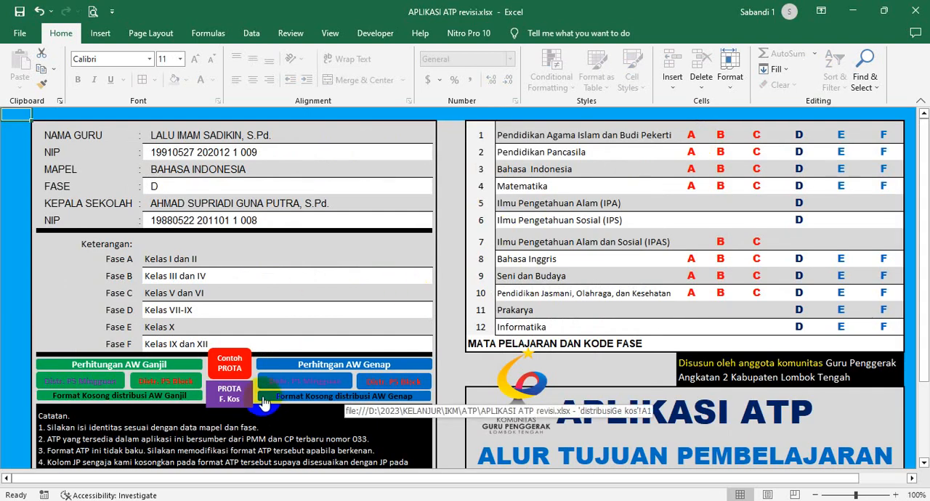
left_click(179, 370)
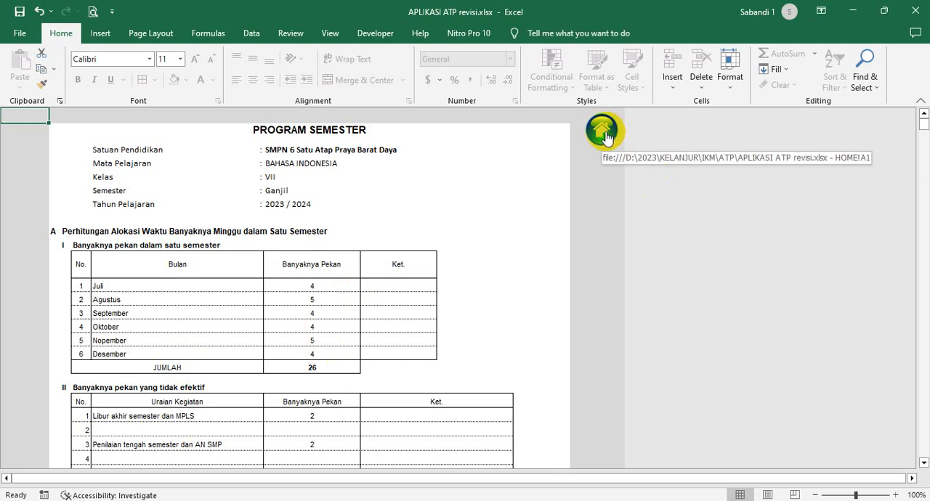
left_click(411, 177)
scroll(239, 275, "down", 1)
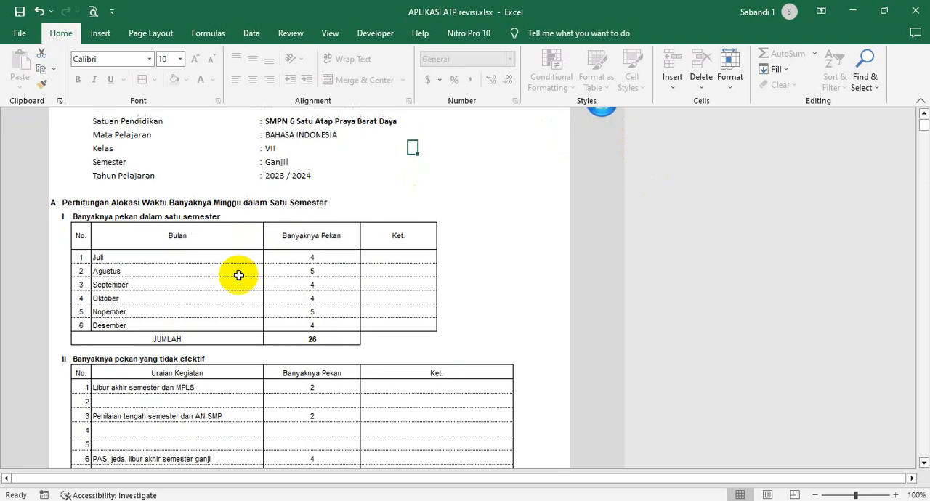
left_click_drag(339, 256, 339, 327)
left_click(349, 272)
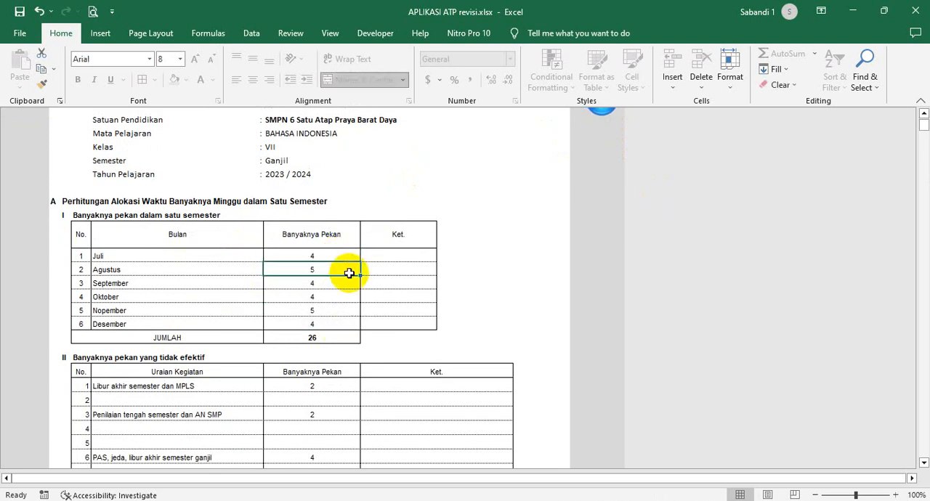
left_click(328, 297)
scroll(328, 298, "up", 1)
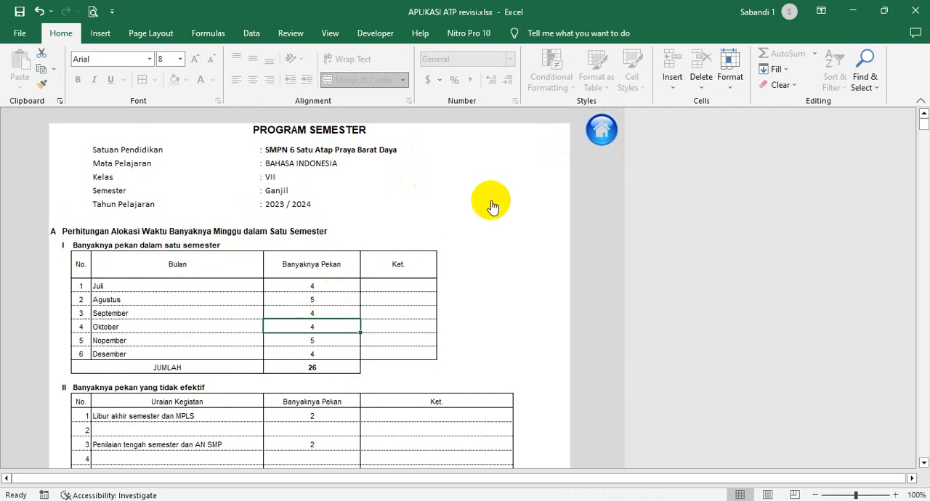
left_click(602, 133)
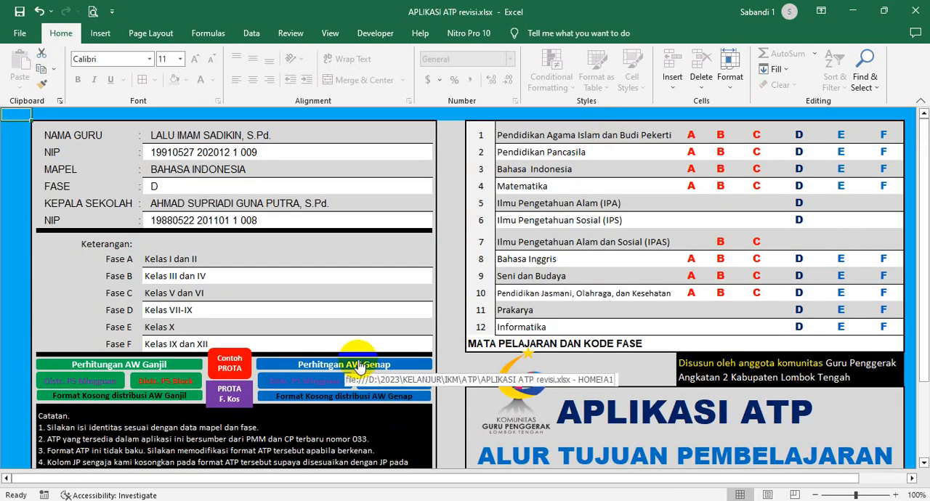
- Open the Genap time allocation calculation, highlight the Banyaknya Pekan values for Januari to Juni, and return to the home sheet
left_click(362, 369)
left_click_drag(339, 301, 343, 379)
scroll(343, 378, "down", 5)
scroll(346, 371, "up", 3)
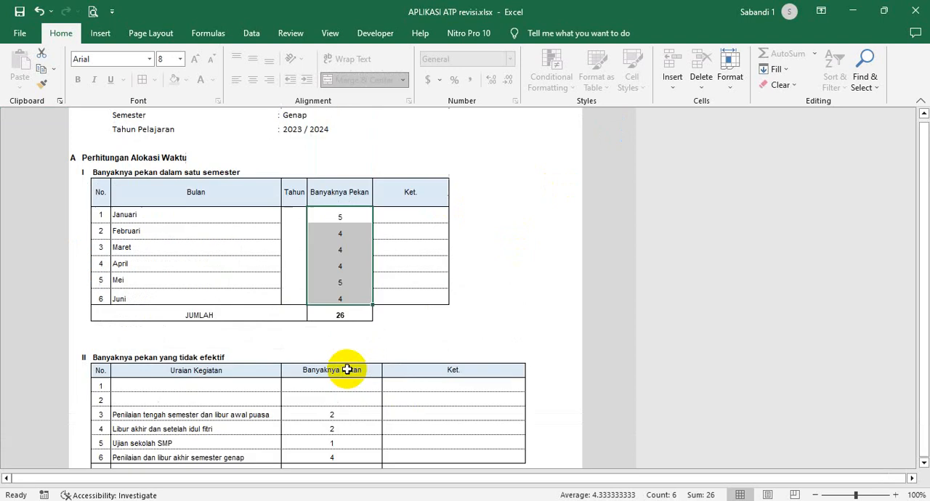
left_click(415, 279)
scroll(414, 279, "up", 1)
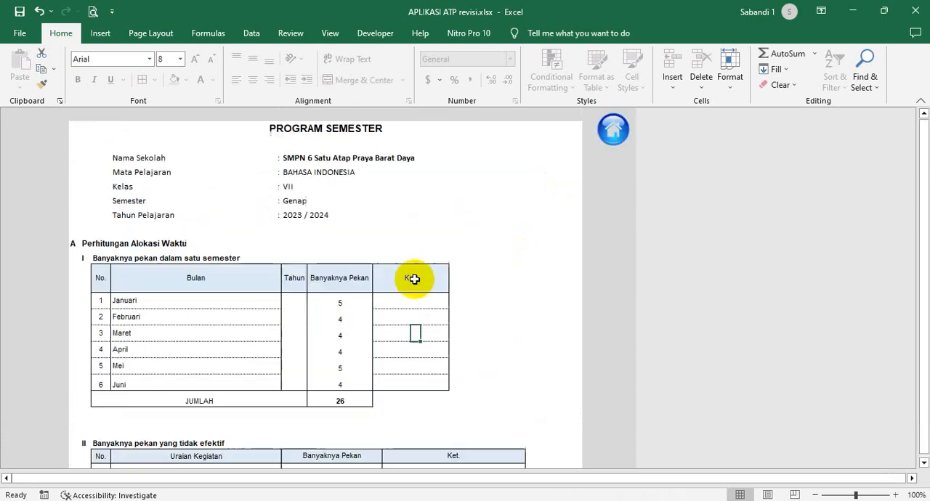
left_click(614, 131)
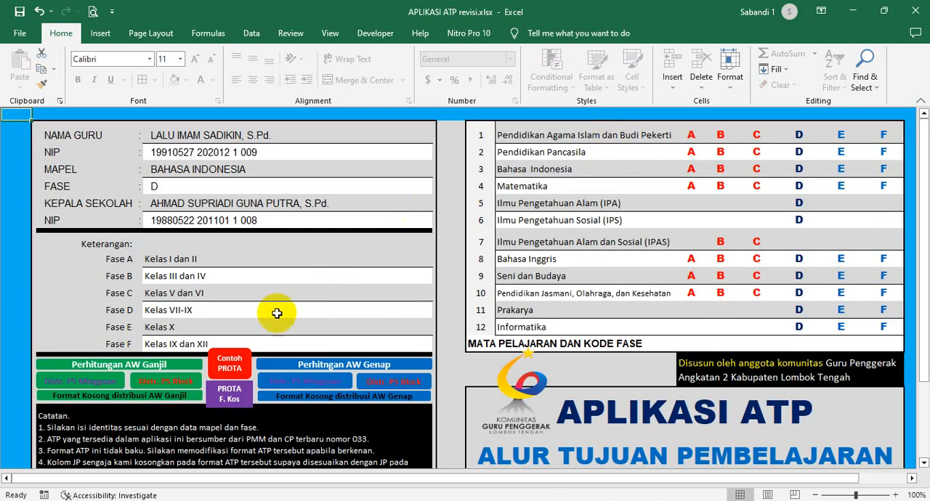
- Open the Contoh PROTA sheet and highlight the first five Ganjil Tujuan Pembelajaran and the semester's P5 allocation
left_click(229, 364)
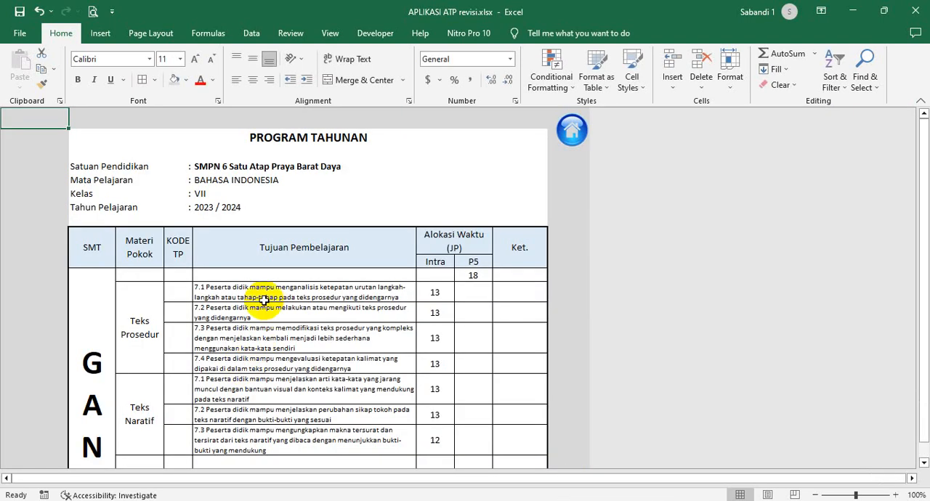
scroll(256, 342, "down", 2)
scroll(243, 317, "up", 2)
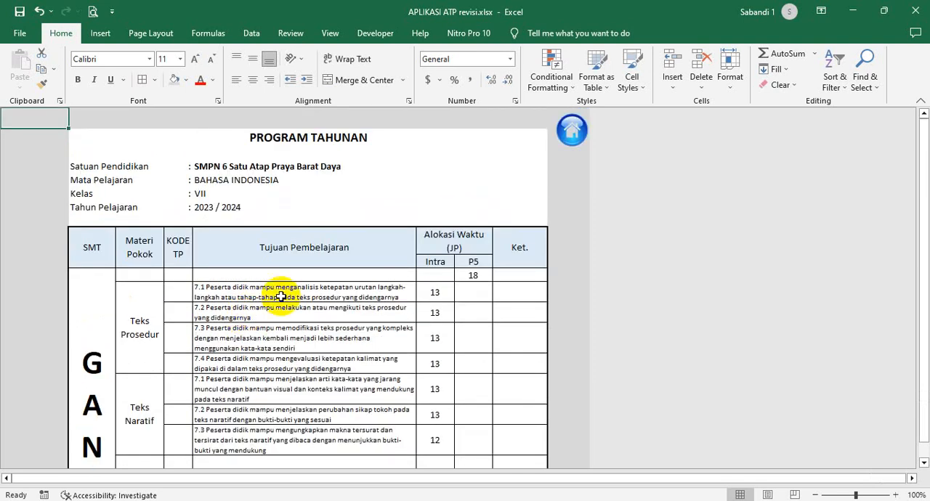
left_click_drag(276, 294, 280, 378)
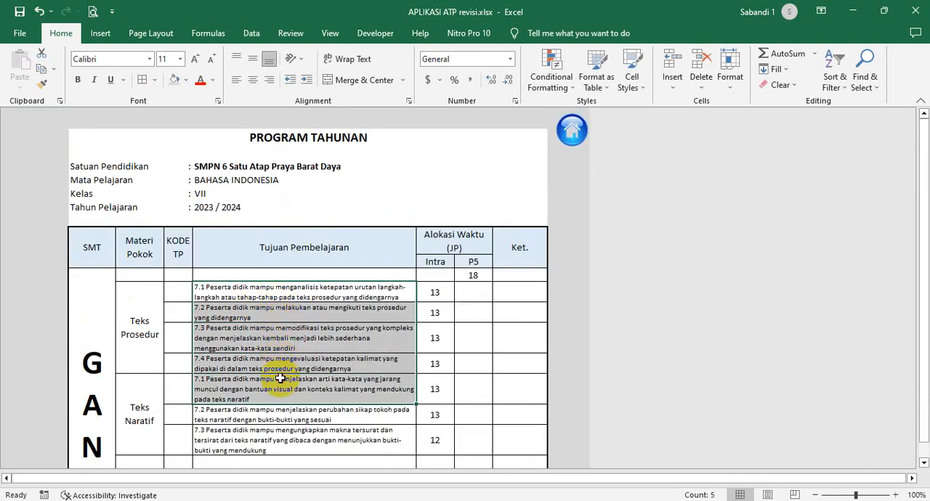
left_click(477, 277)
- Examine the Ganjil section's Teks Prosedur topic and highlight all seven Tujuan Pembelajaran of the semester
scroll(483, 281, "down", 1)
scroll(465, 276, "down", 1)
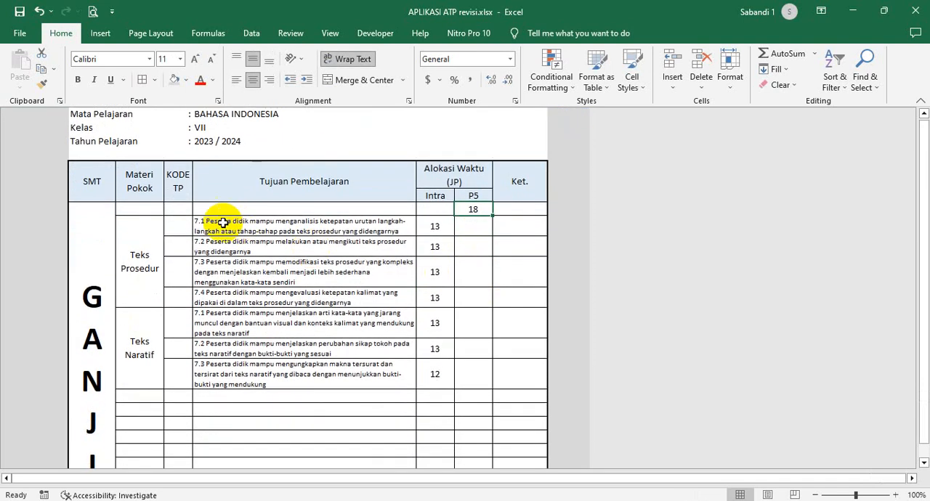
scroll(182, 240, "down", 1)
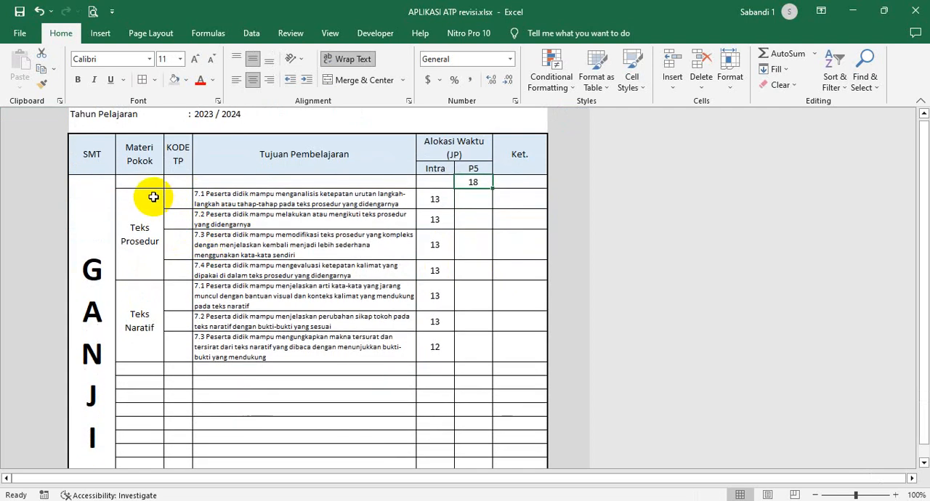
left_click(150, 225)
left_click_drag(249, 194, 247, 352)
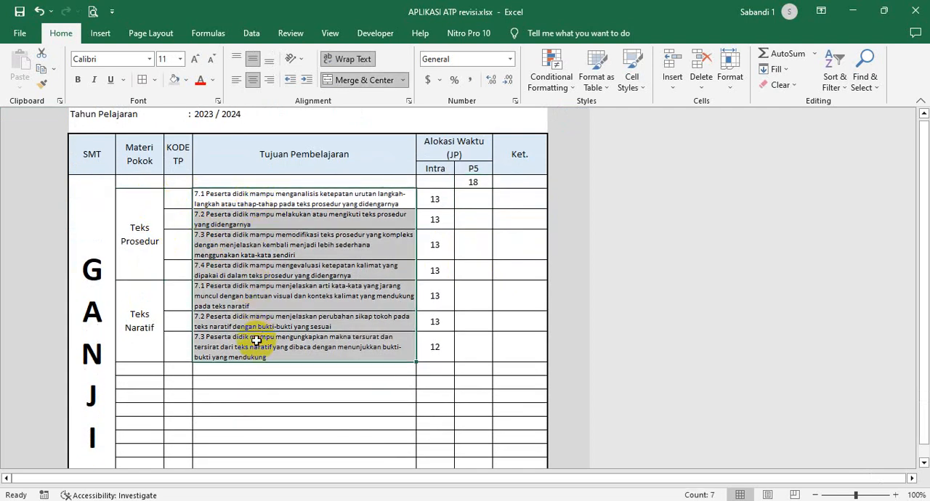
scroll(147, 311, "down", 7)
- Look over the Genap section of the annual program and select the combined hours under Jumlah Semester Ganjil
left_click(109, 269)
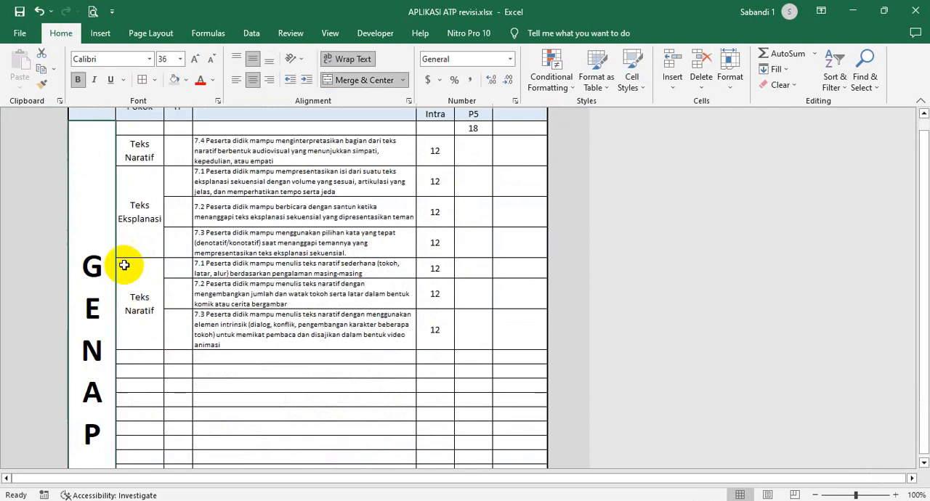
scroll(266, 298, "down", 3)
scroll(265, 297, "up", 6)
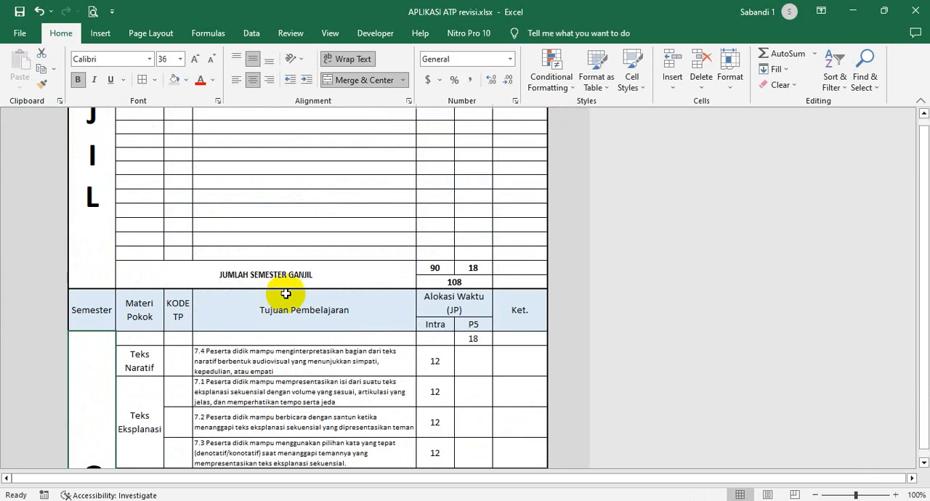
left_click(474, 281)
scroll(473, 281, "down", 10)
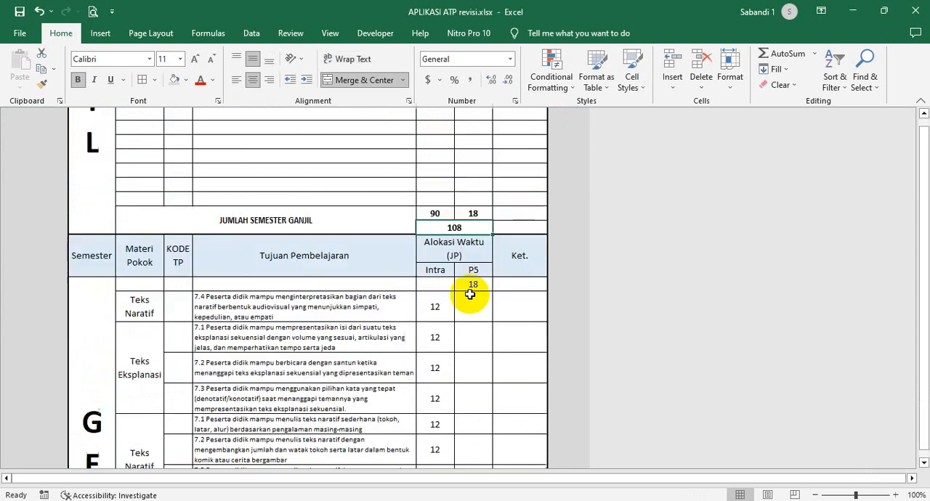
- Compare the combined hours of Jumlah Semester Genap and Jumlah Jam Satu Tahun Pelajaran, and return to the home sheet
left_click(470, 314)
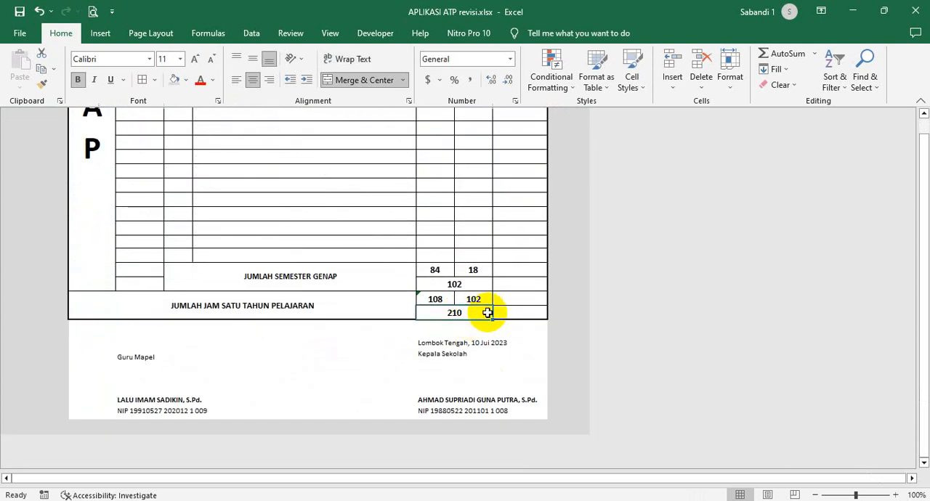
left_click(476, 284)
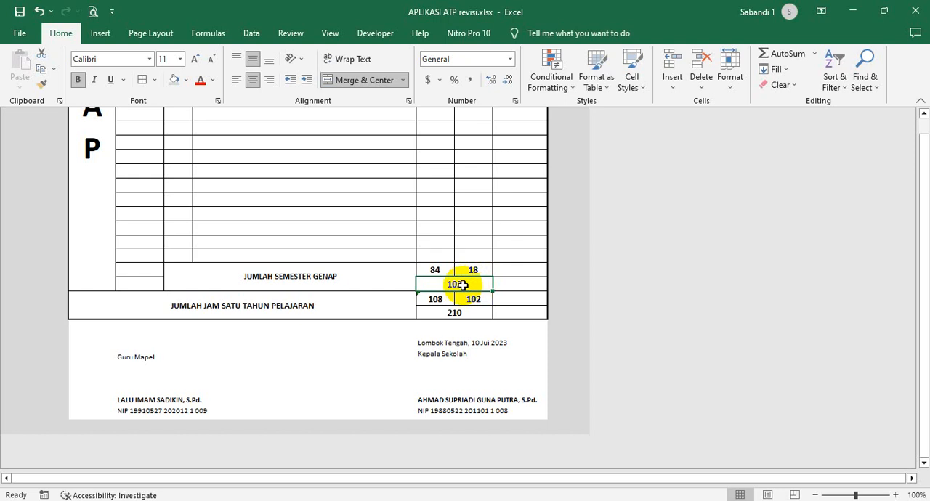
left_click(474, 312)
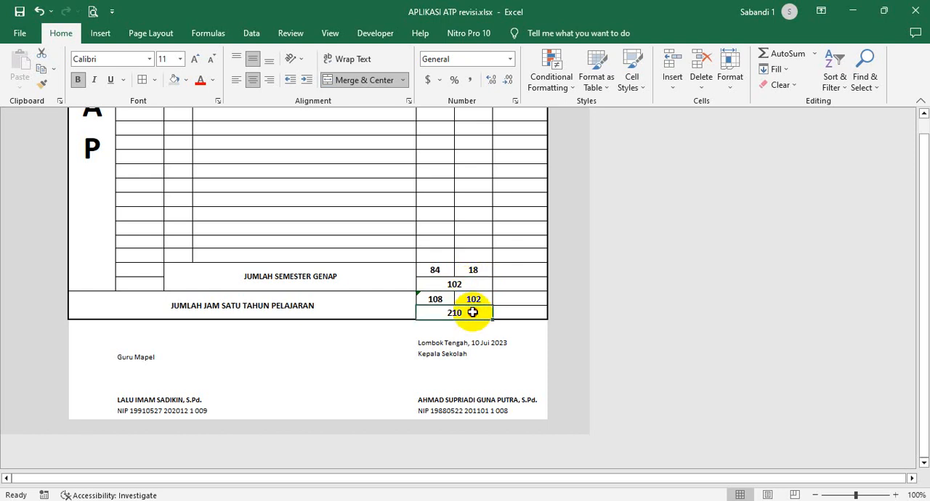
scroll(473, 312, "up", 15)
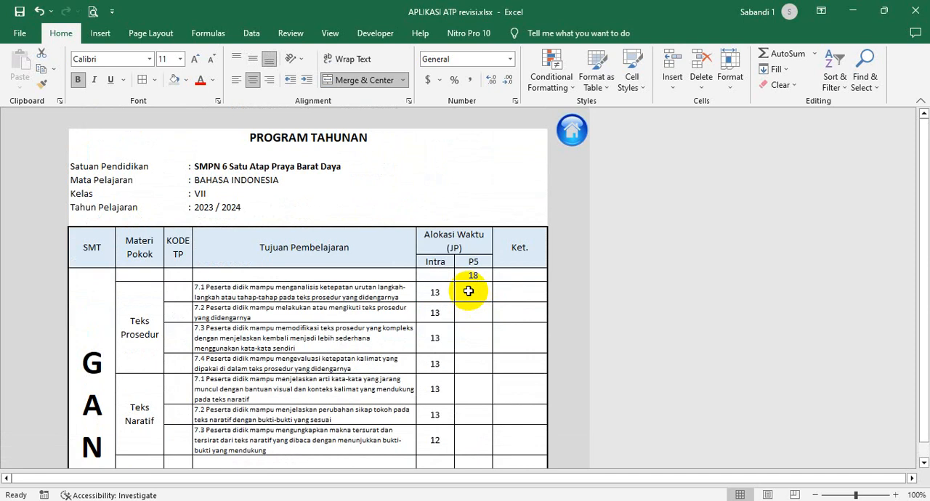
left_click(572, 131)
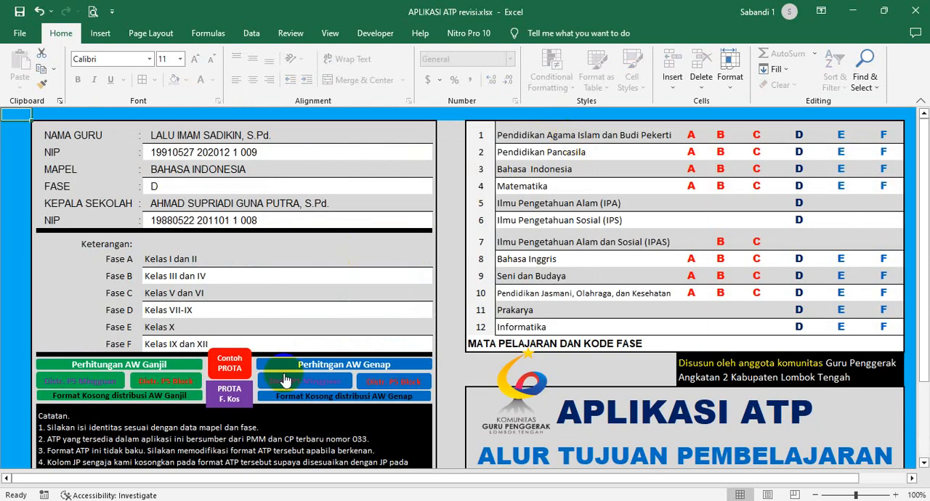
- Open the blank PROTA format, look over its empty Tujuan Pembelajaran rows and Ganjil totals, and return to the home sheet
left_click(233, 394)
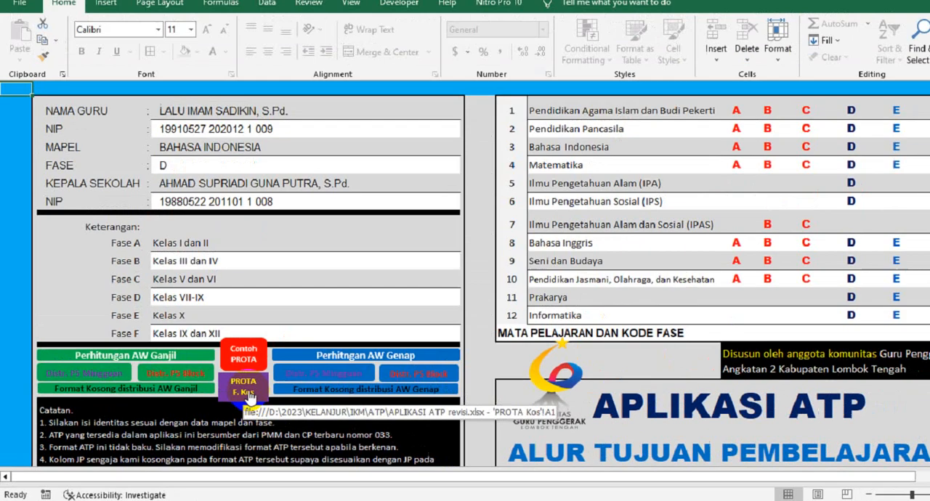
left_click(459, 309)
left_click(247, 284)
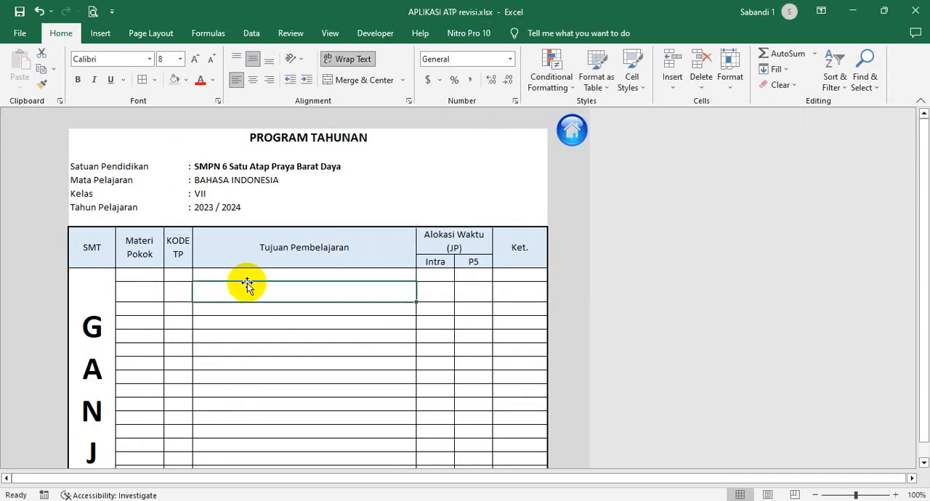
left_click(248, 276)
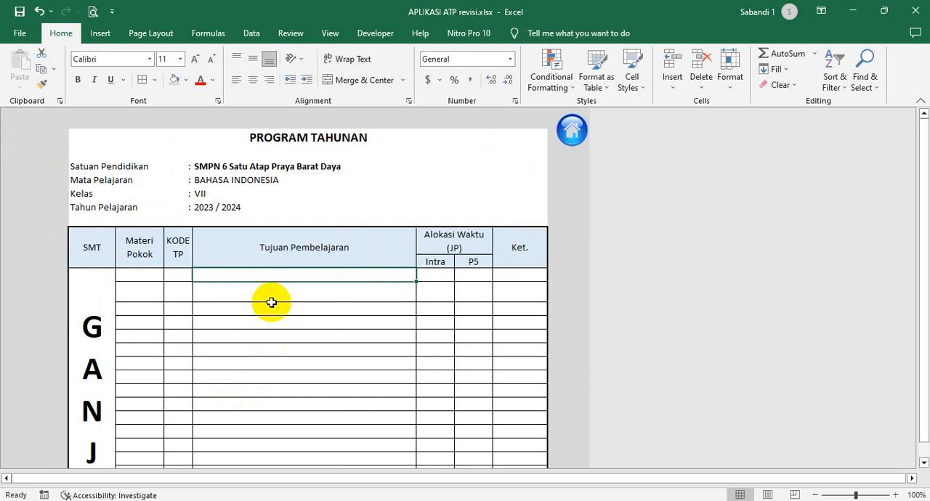
scroll(162, 287, "down", 5)
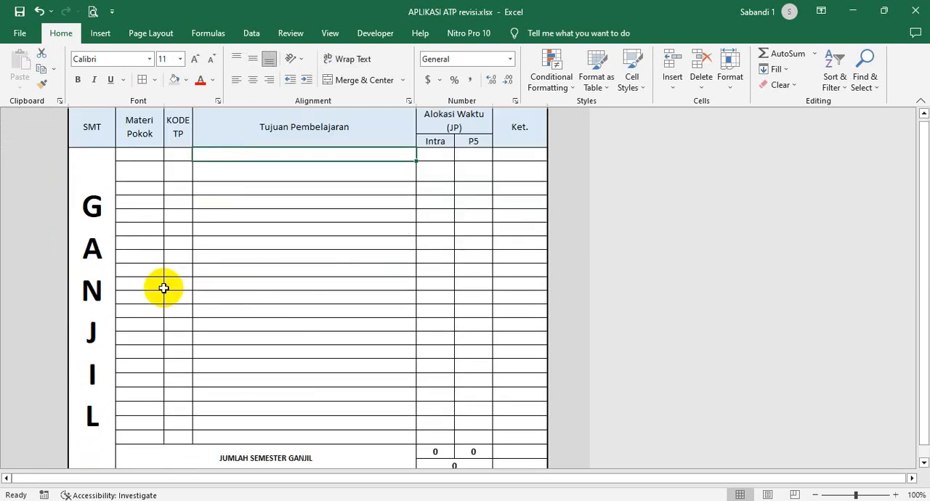
scroll(164, 296, "up", 6)
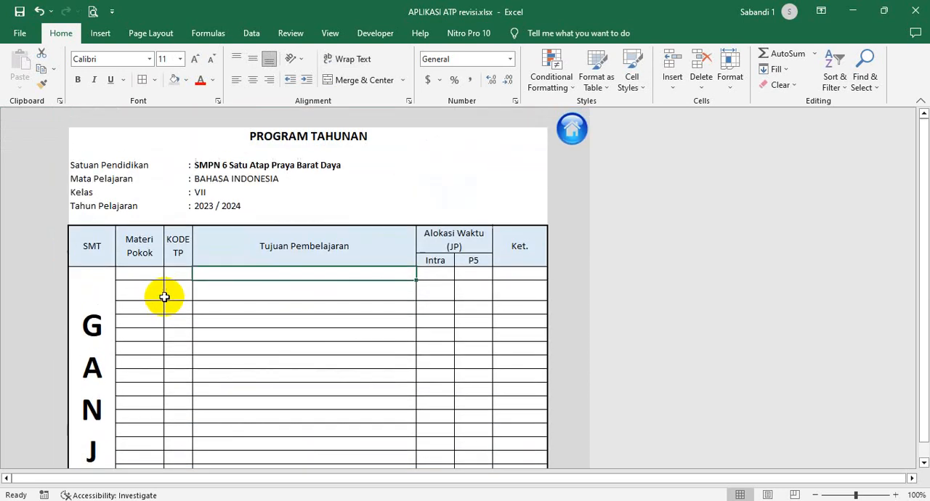
left_click(572, 133)
- Switch to Chrome, bring up Panduan-Penguatan-Projek-Profil-Pancasila.pdf in a maximized window, and look over the section Pilihan Waktu Pelaksanaan Projek Profil
left_click(364, 278)
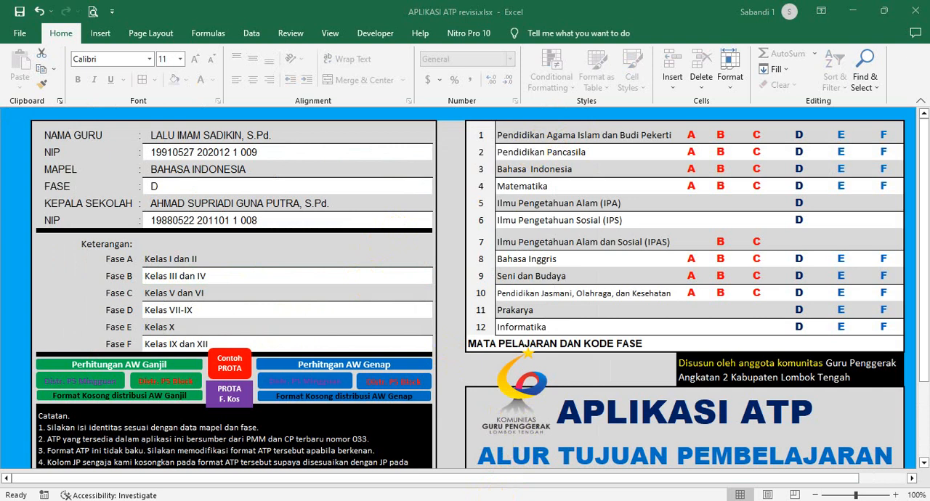
left_click(509, 499)
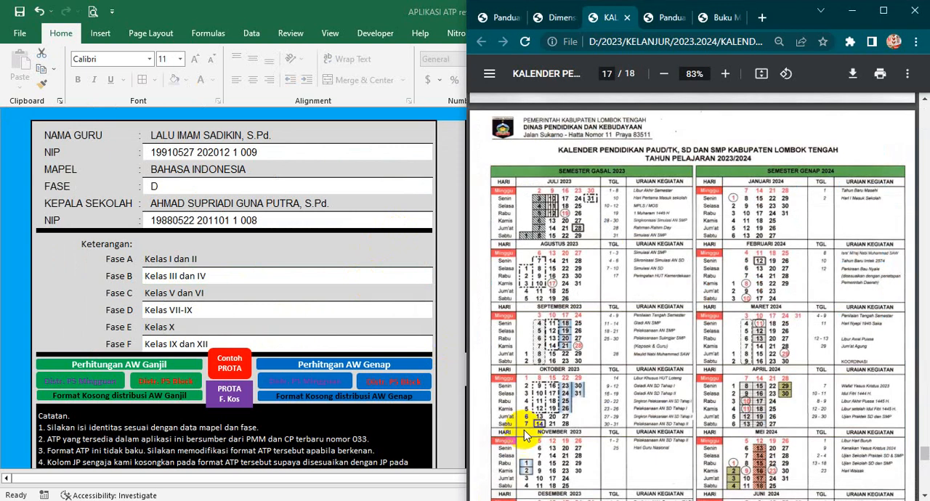
left_click(661, 18)
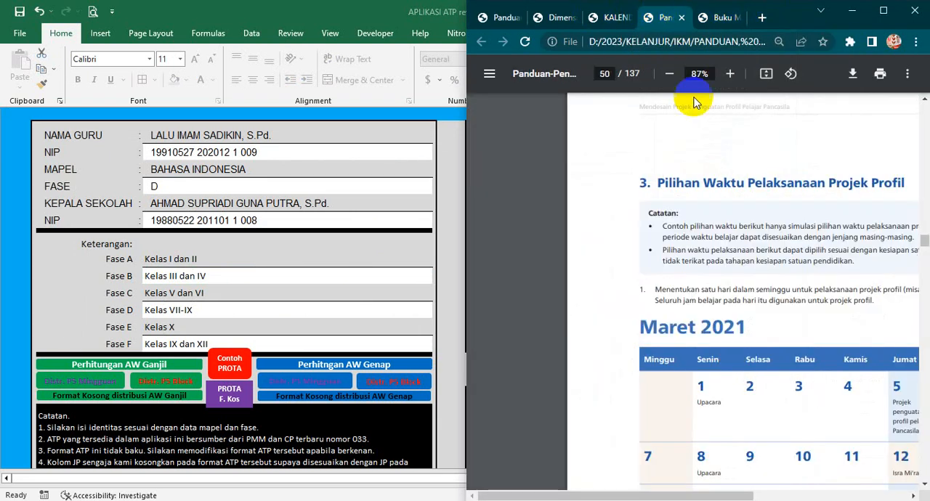
left_click(884, 11)
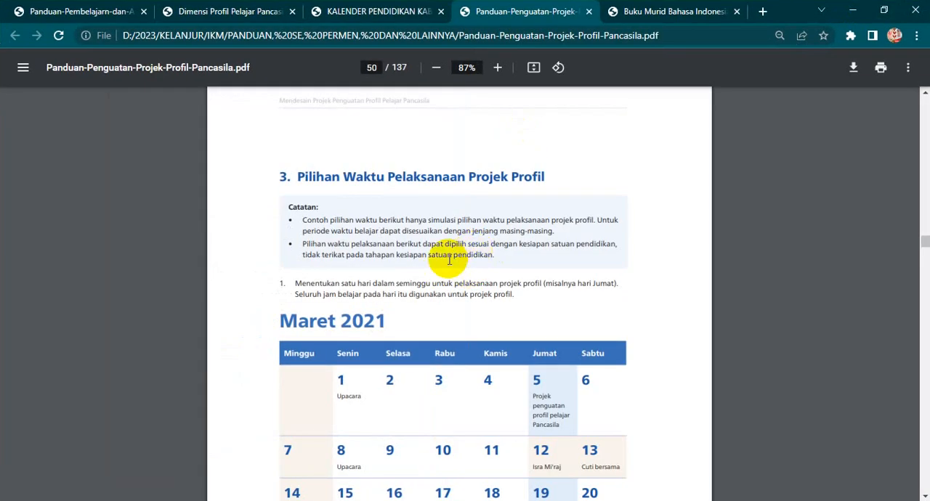
scroll(449, 261, "up", 1)
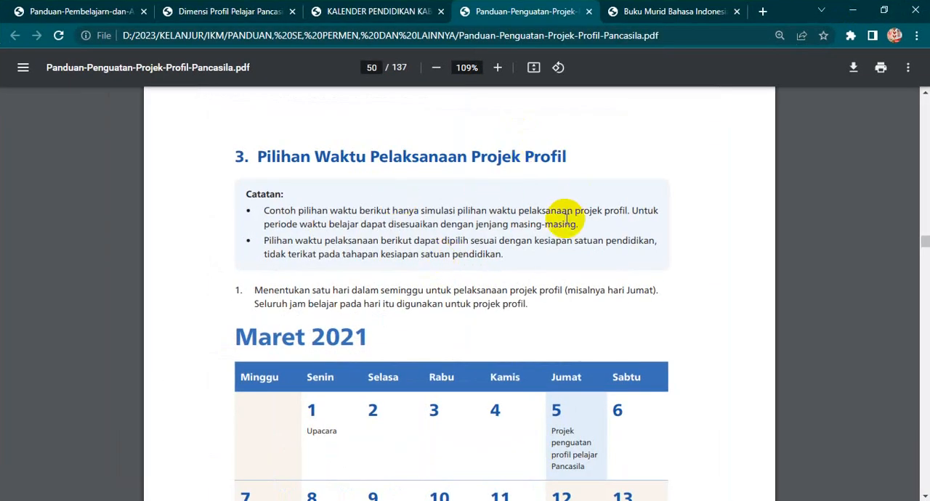
scroll(474, 210, "down", 2)
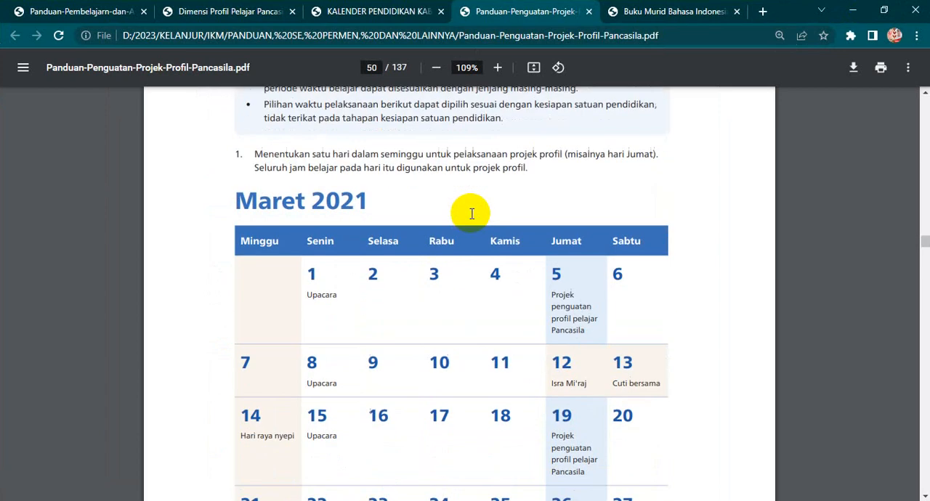
scroll(399, 182, "up", 6)
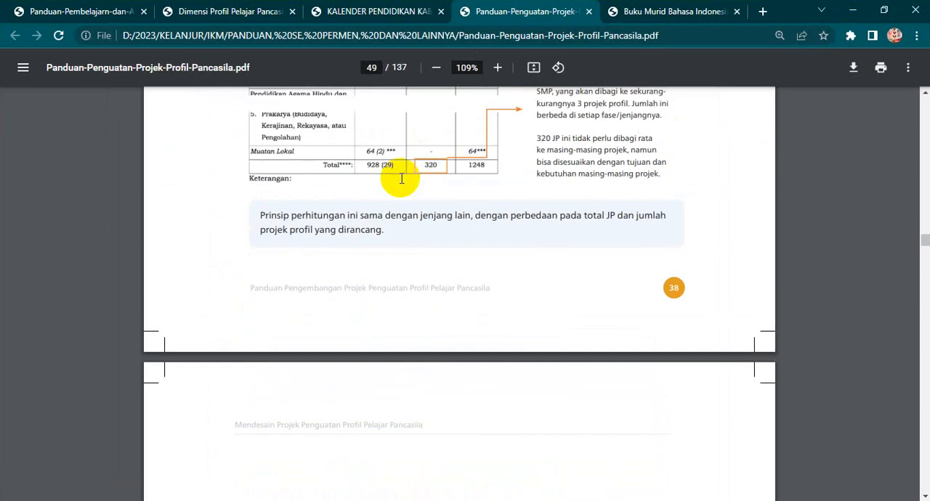
scroll(399, 179, "down", 3)
scroll(401, 177, "down", 2)
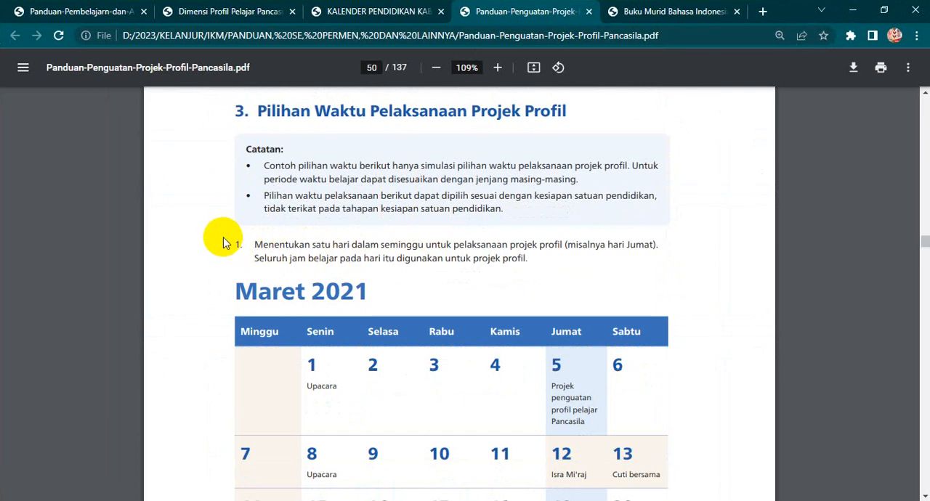
- Highlight the first scheduling option, one project day per week, and examine its Maret 2021 example calendar
left_click_drag(255, 243, 527, 263)
scroll(527, 266, "down", 2)
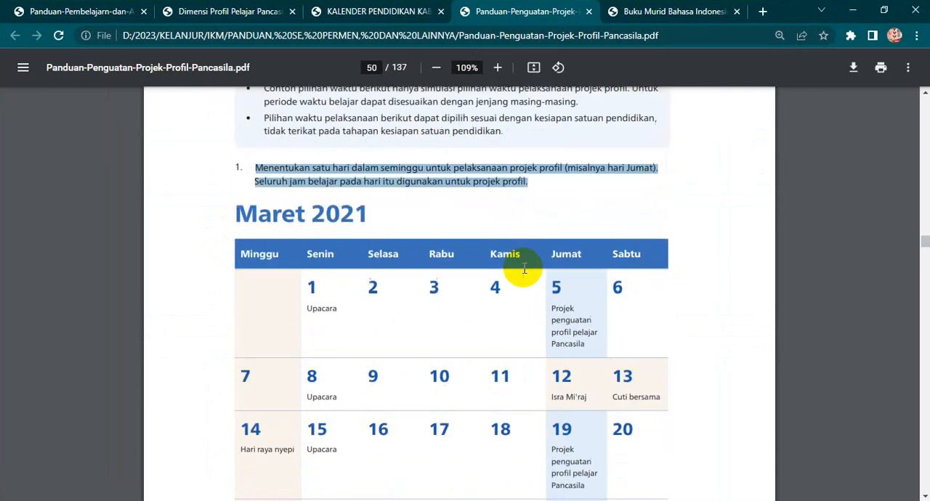
scroll(526, 285, "down", 2)
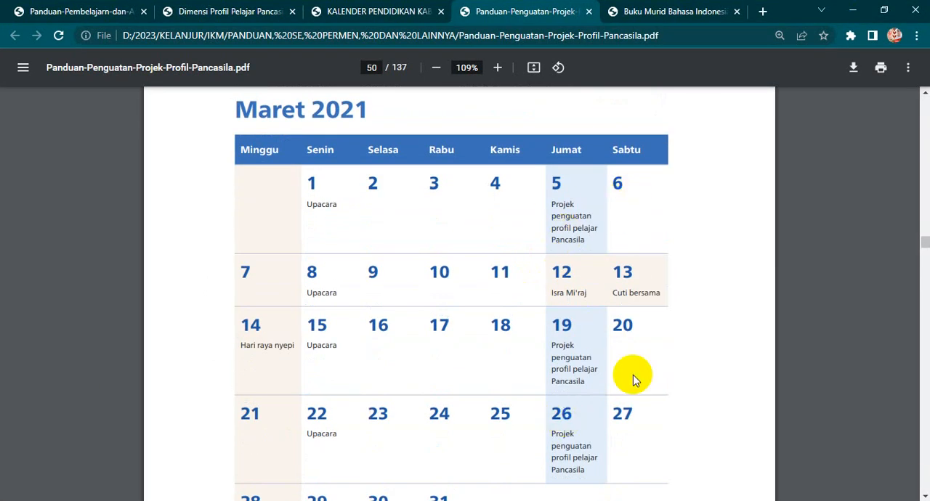
scroll(633, 380, "down", 2)
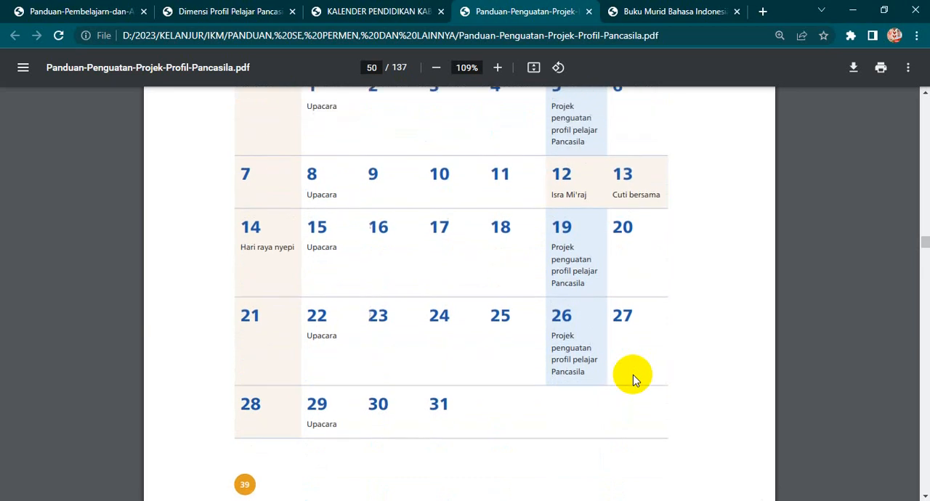
scroll(633, 380, "up", 3)
scroll(633, 380, "up", 1)
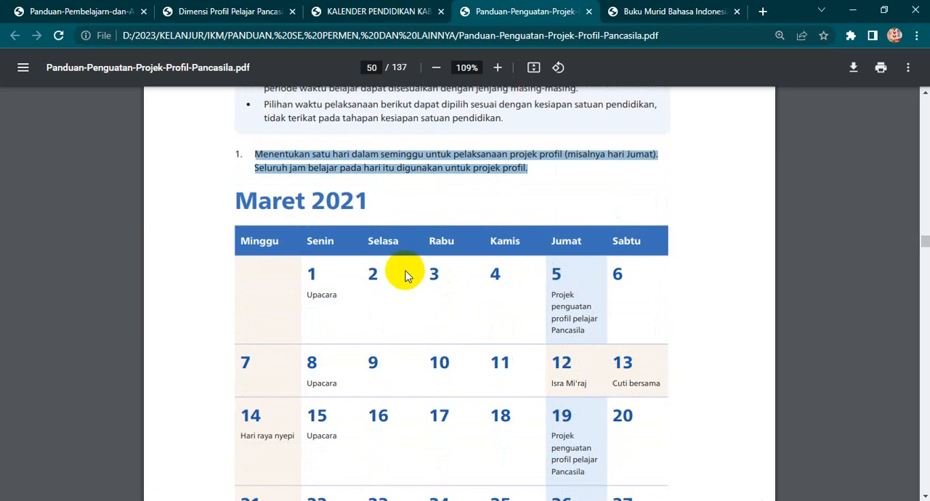
scroll(406, 277, "down", 8)
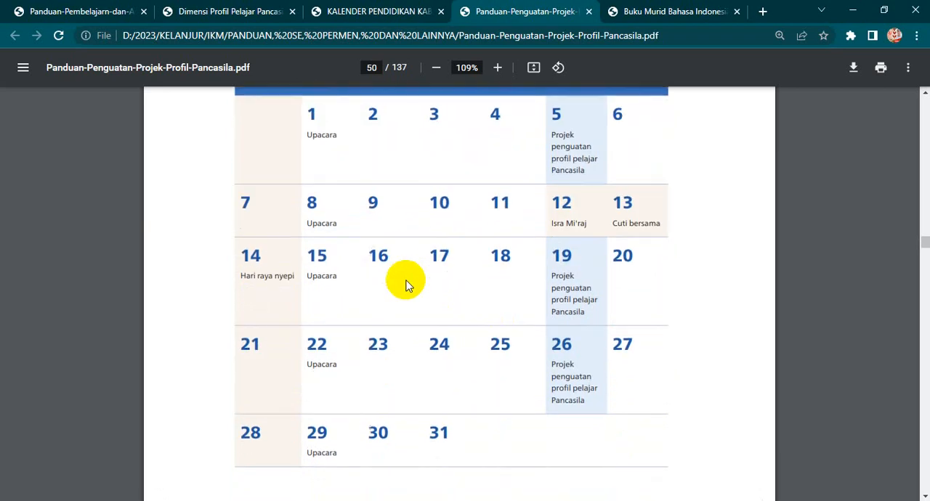
- Go to the second scheduling option on page 51 and highlight its phrases on end-of-day lessons, projek profil and peserta didik pulang
scroll(405, 285, "down", 2)
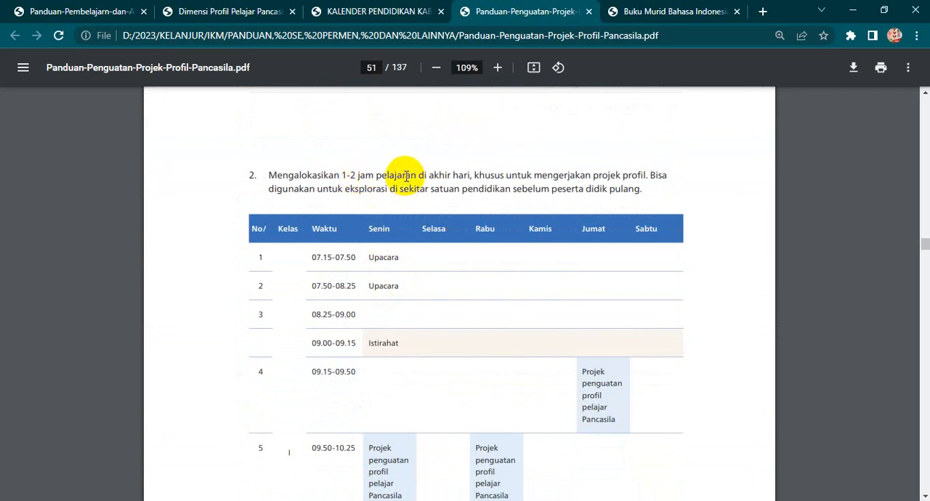
left_click_drag(403, 175, 490, 172)
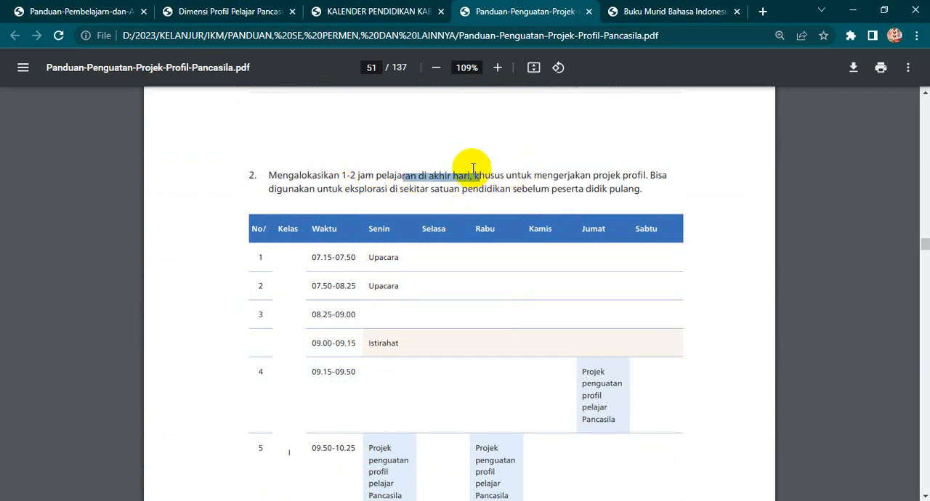
scroll(436, 316, "down", 2)
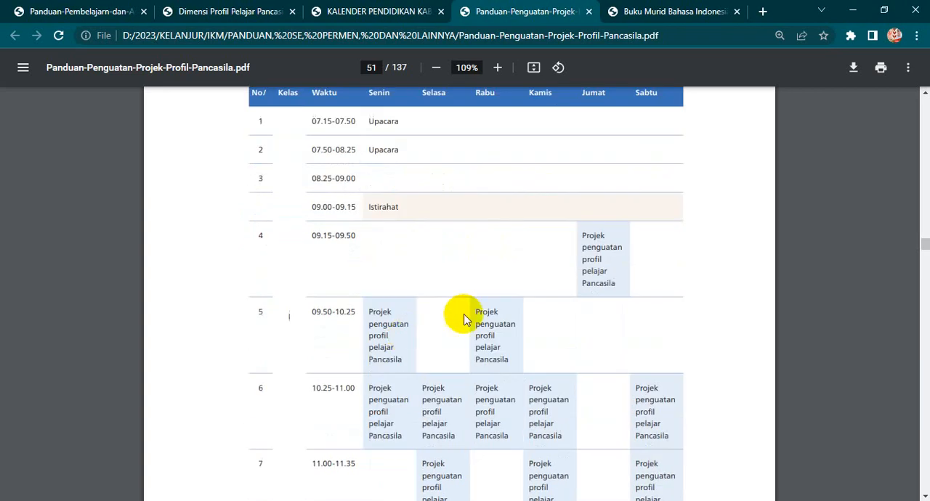
scroll(393, 338, "up", 2)
left_click(489, 177)
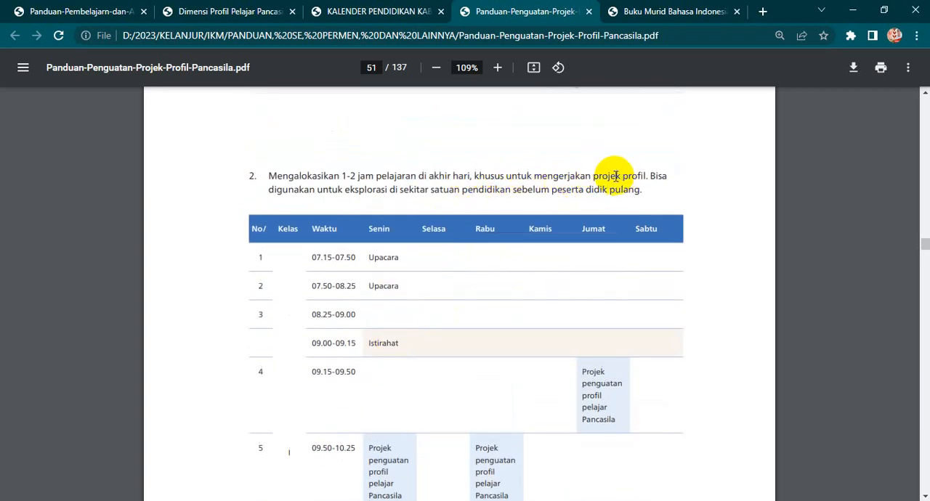
left_click_drag(593, 176, 629, 173)
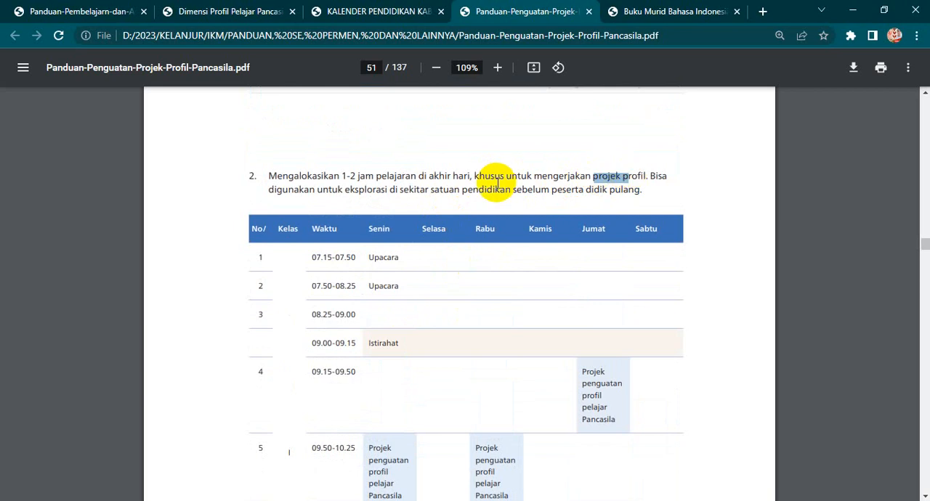
left_click_drag(552, 189, 634, 190)
- Examine the second option's weekly timetable, from the Upacara rows down to the project slots in the seventh lesson hour
scroll(395, 232, "down", 2)
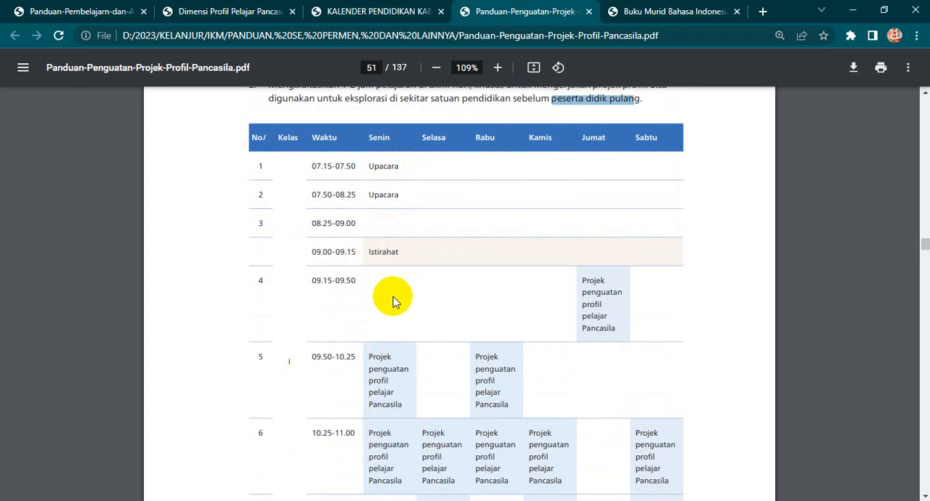
scroll(378, 172, "up", 2)
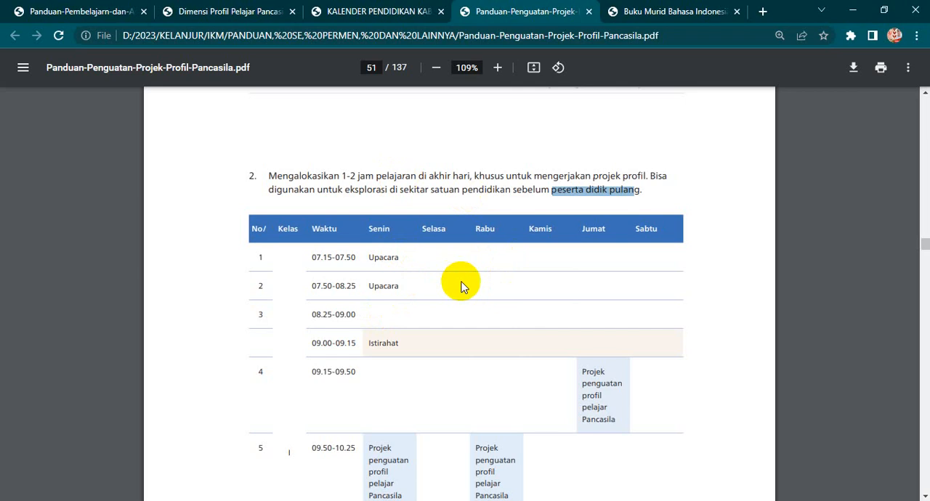
scroll(460, 287, "down", 1)
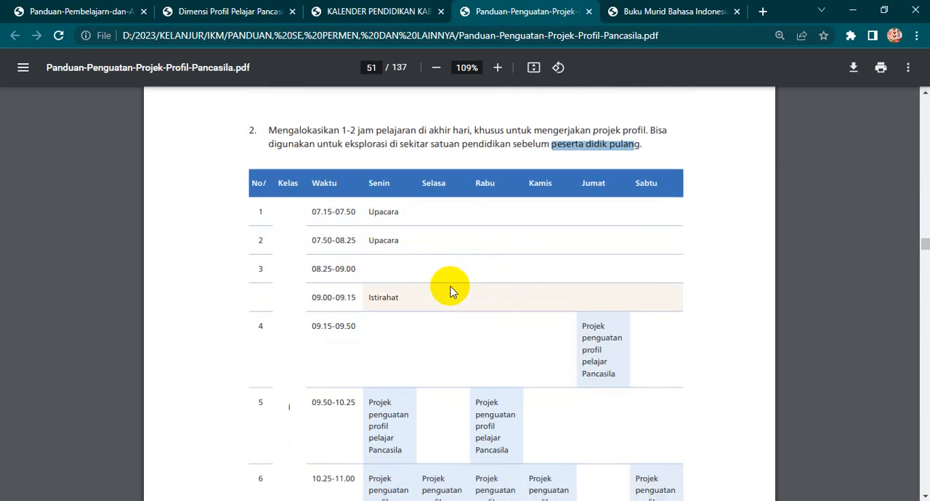
scroll(450, 291, "down", 4)
scroll(449, 293, "down", 14)
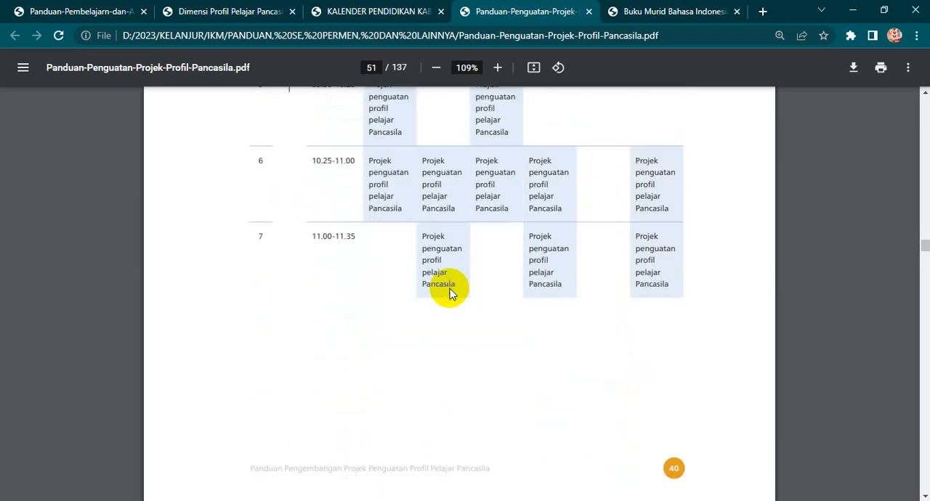
- Highlight the third scheduling option's text on page 52 about condensing a theme into one period, and examine its Maret 2021 calendar
scroll(449, 294, "down", 3)
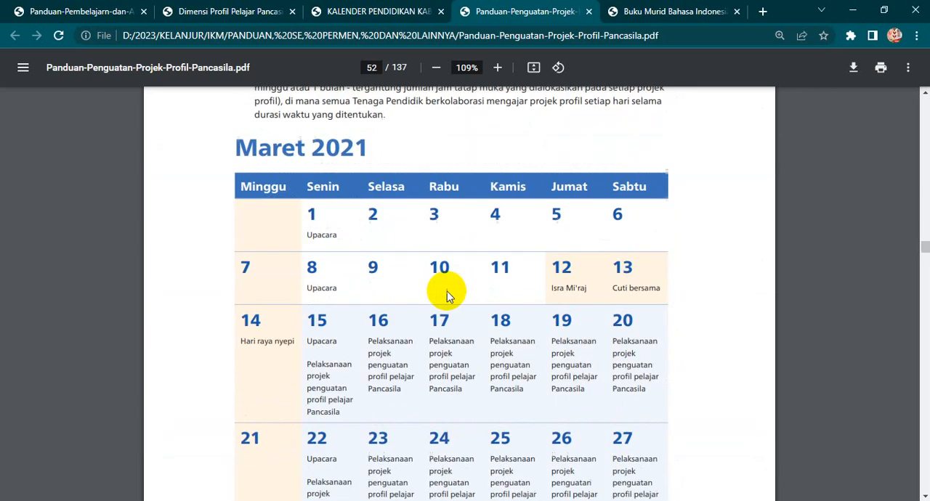
scroll(446, 291, "up", 1)
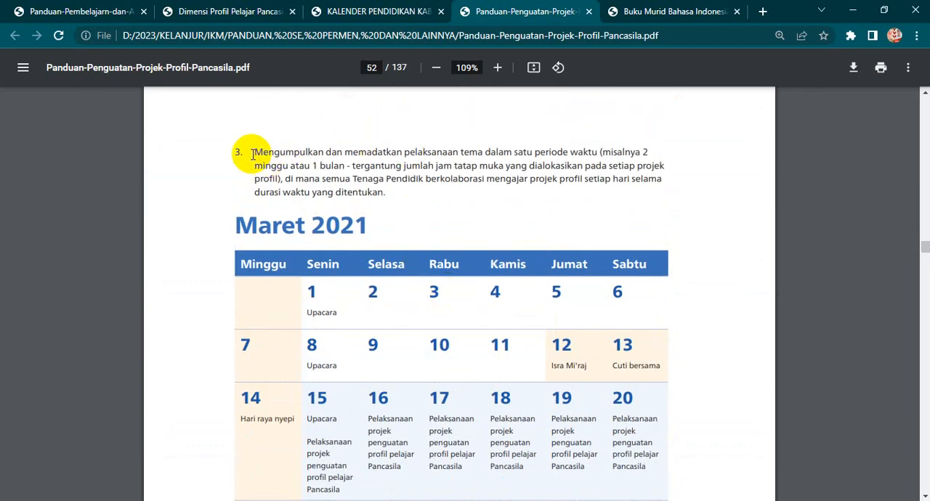
left_click_drag(255, 151, 621, 156)
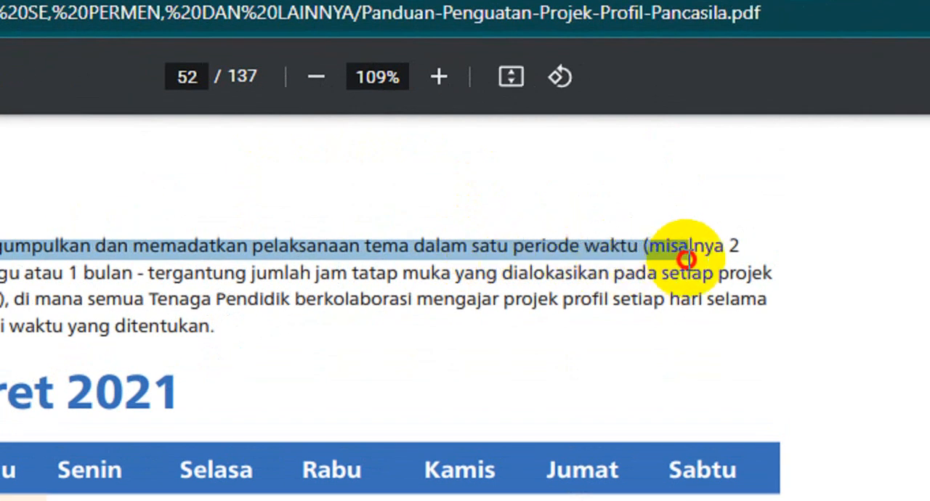
left_click_drag(687, 260, 149, 289)
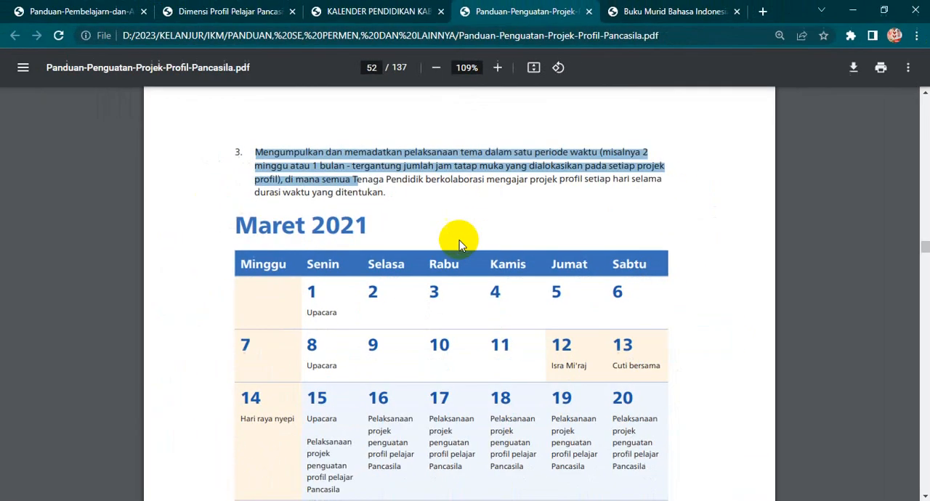
scroll(466, 425, "down", 2)
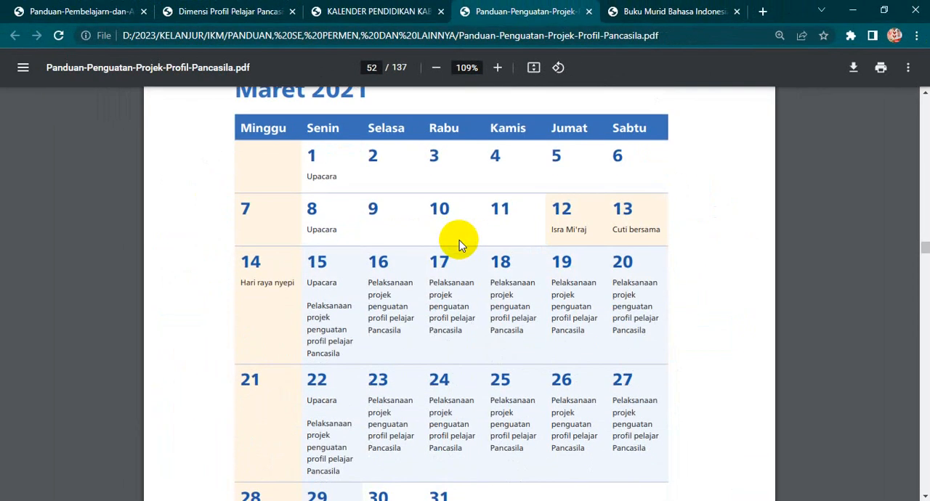
scroll(406, 254, "up", 1)
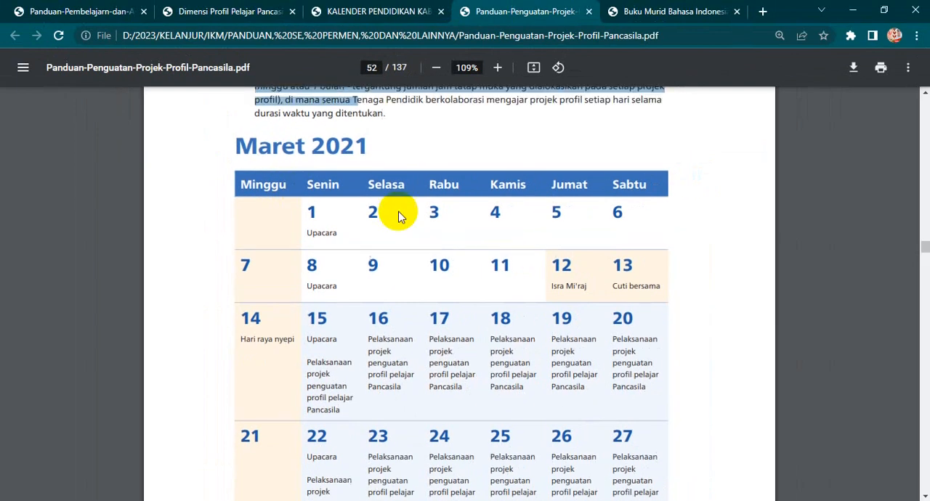
scroll(398, 217, "up", 1)
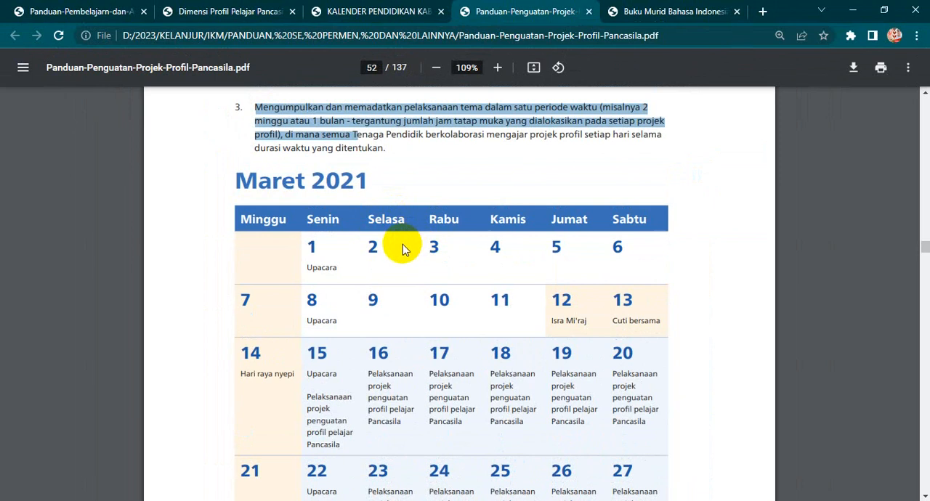
- Switch back to APLIKASI ATP revisi.xlsx in Excel and look over the home sheet's menu links and Catatan notes
mouse_move(516, 500)
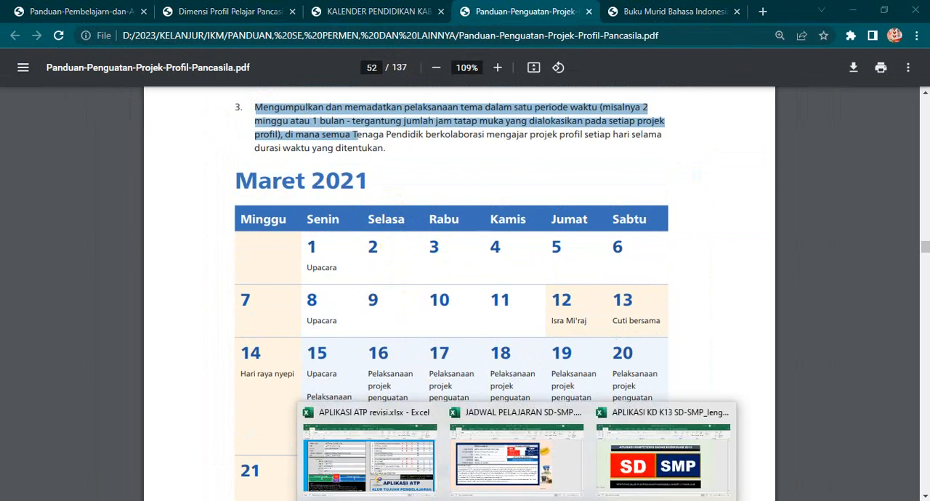
left_click(415, 480)
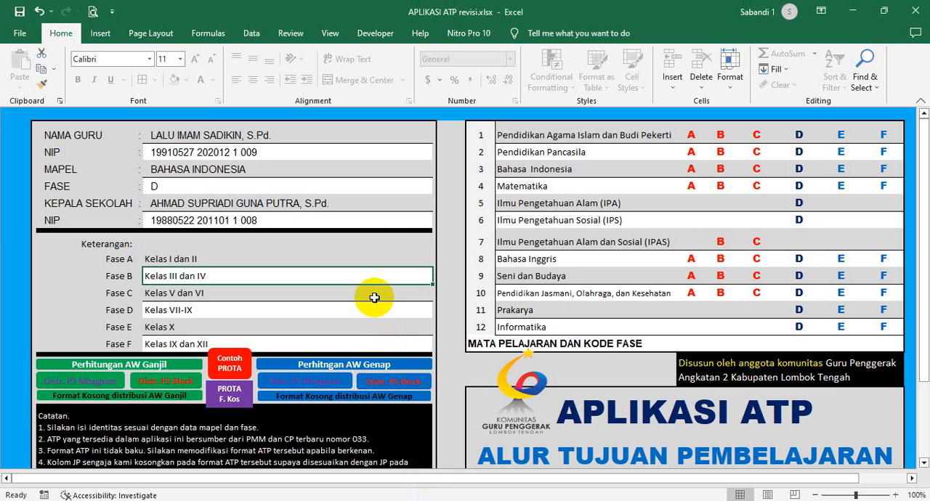
scroll(374, 297, "down", 1)
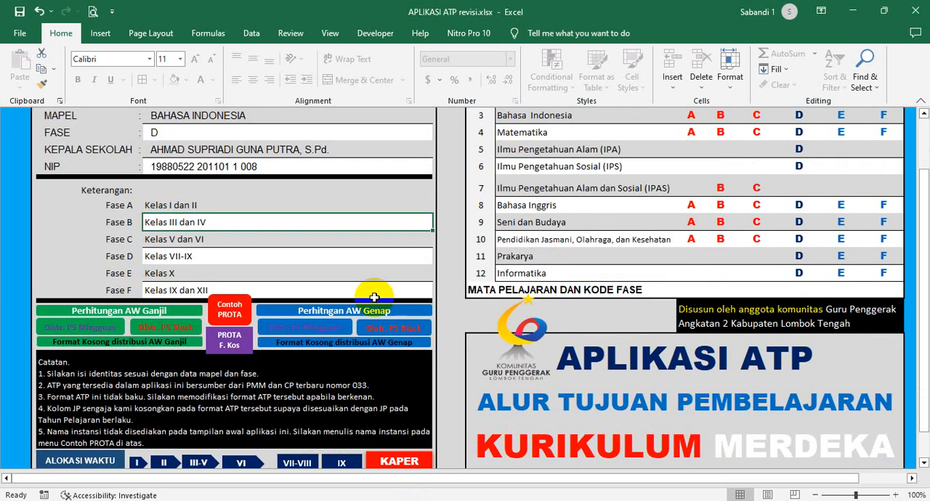
left_click(52, 276)
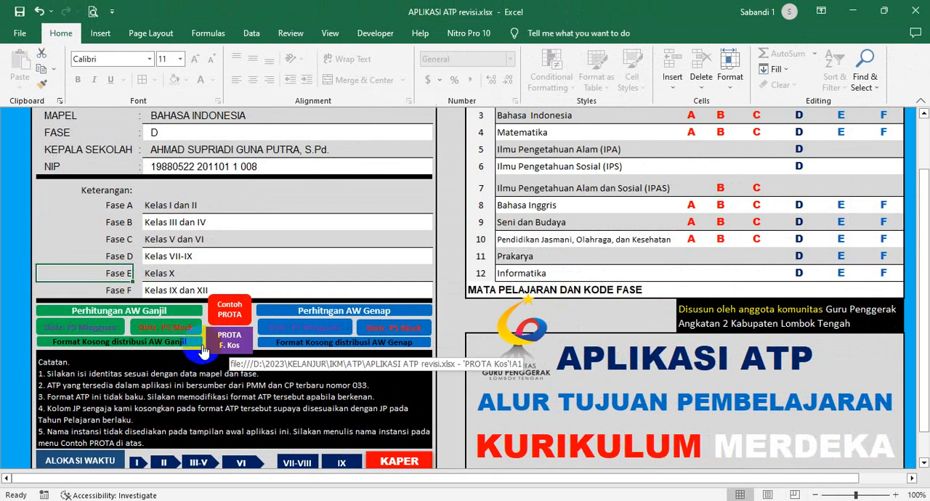
- Open the blank Ganjil time distribution format, look over its empty Program Semester table, and return to the home sheet
left_click(140, 347)
left_click(350, 323)
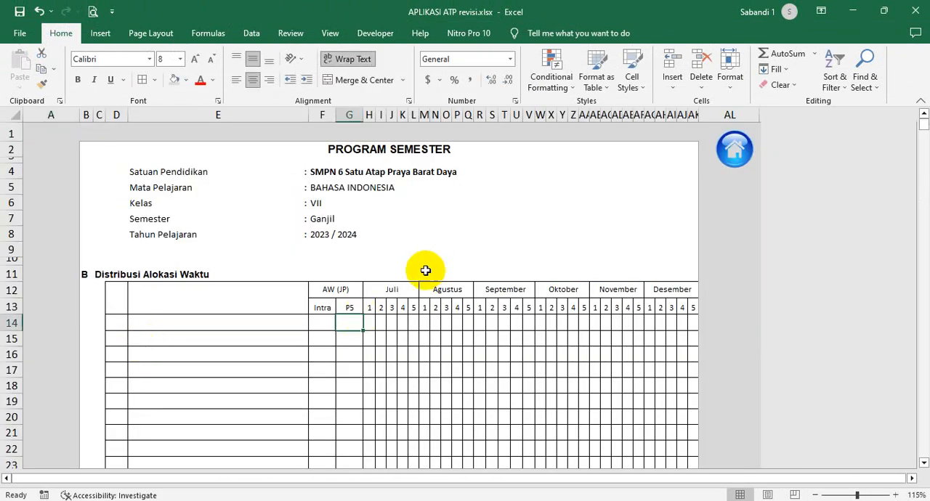
scroll(425, 270, "down", 1)
scroll(426, 264, "up", 1)
left_click(735, 149)
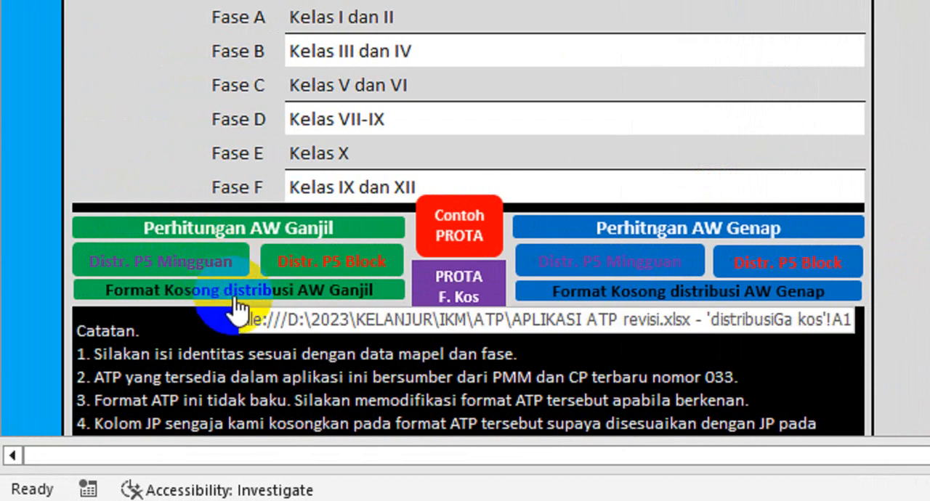
- Open the blank Ganjil time distribution format and highlight its monthly week-number headers, including September's weeks 1 to 5
left_click(322, 293)
left_click(484, 190)
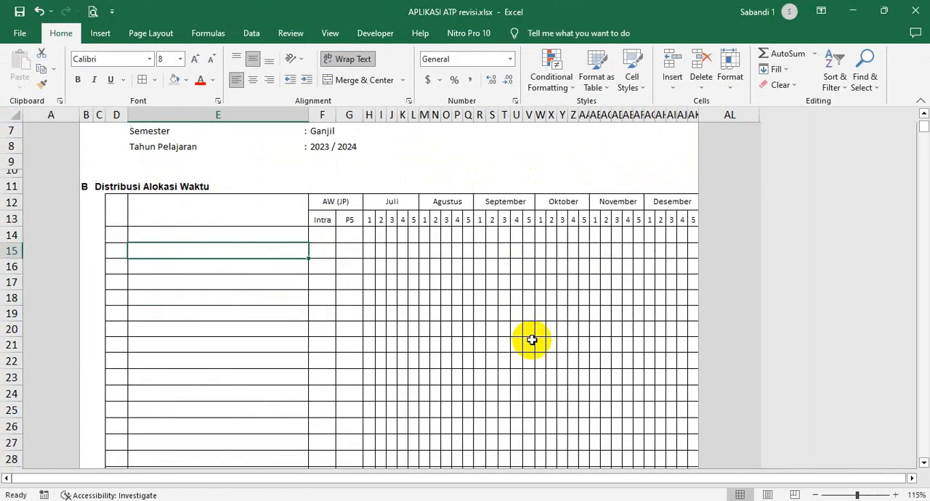
scroll(532, 340, "down", 2)
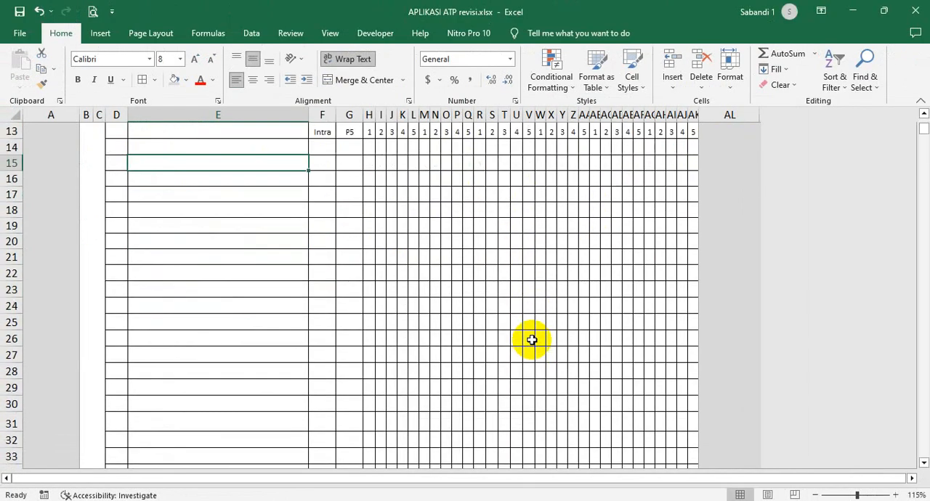
scroll(531, 338, "up", 3)
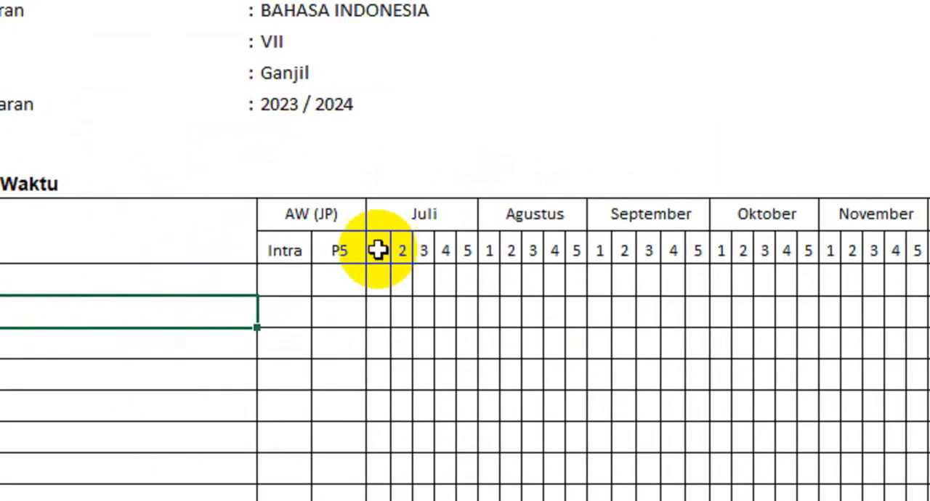
left_click_drag(368, 250, 563, 253)
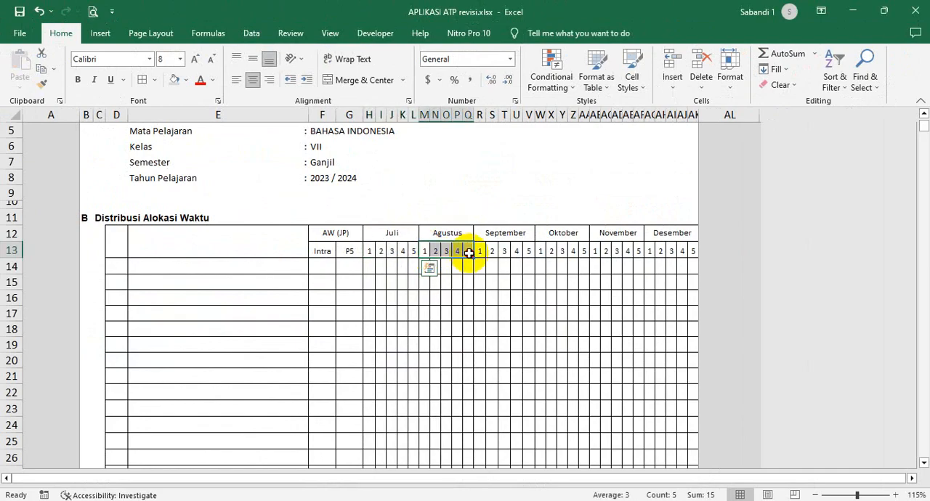
left_click_drag(480, 251, 529, 252)
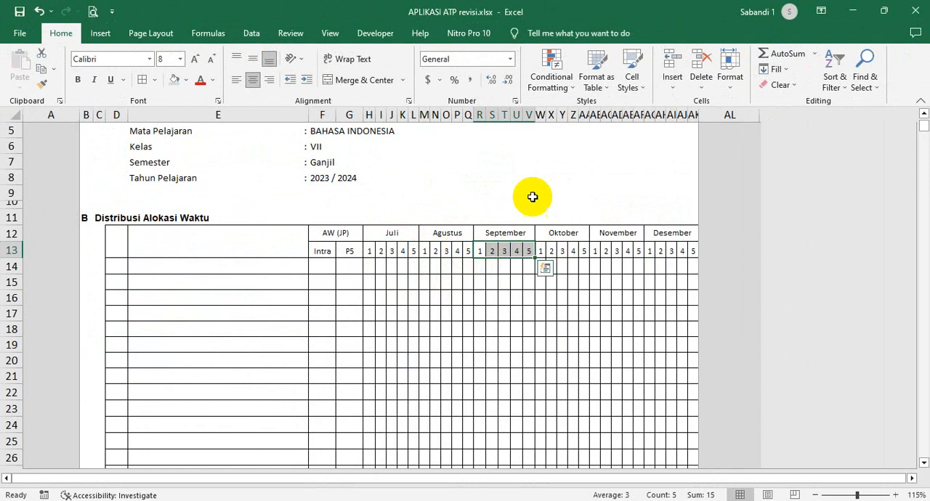
- Try the entire-column delete option on September's week 5 column
right_click(529, 254)
left_click(492, 298)
left_click(529, 252)
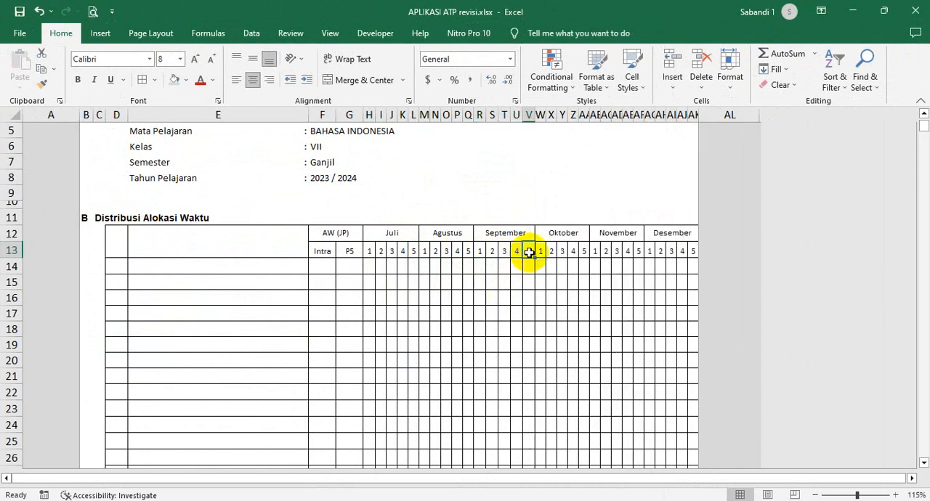
right_click(531, 255)
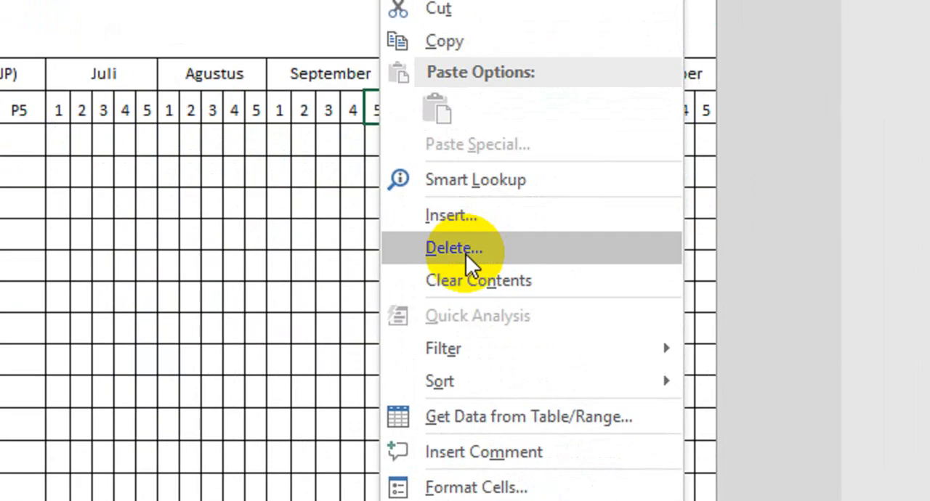
left_click(466, 253)
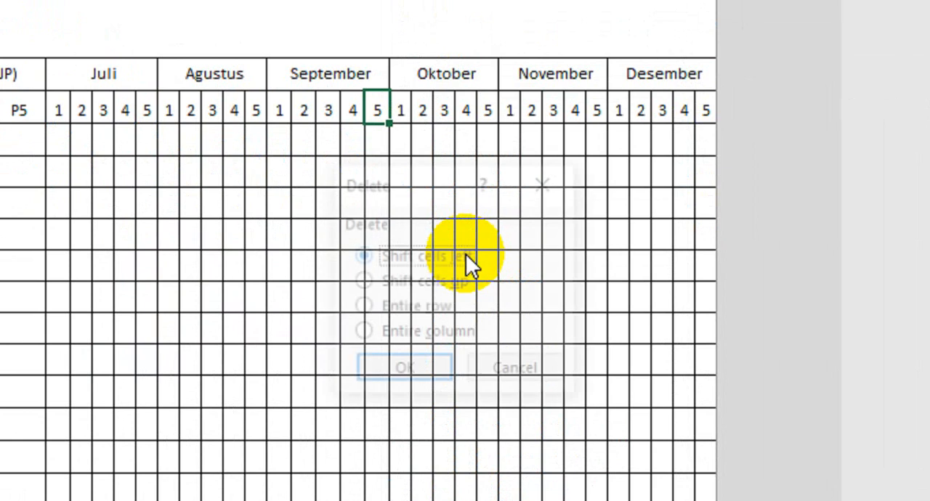
left_click(441, 333)
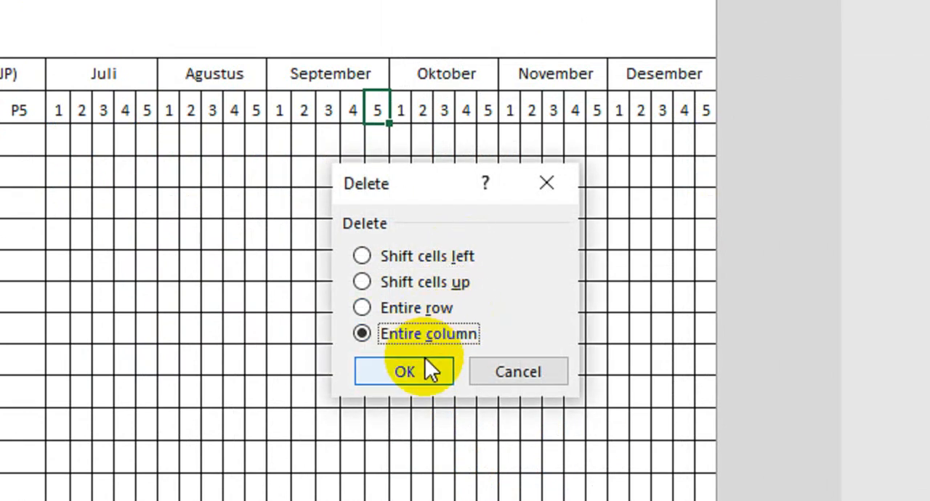
left_click(536, 378)
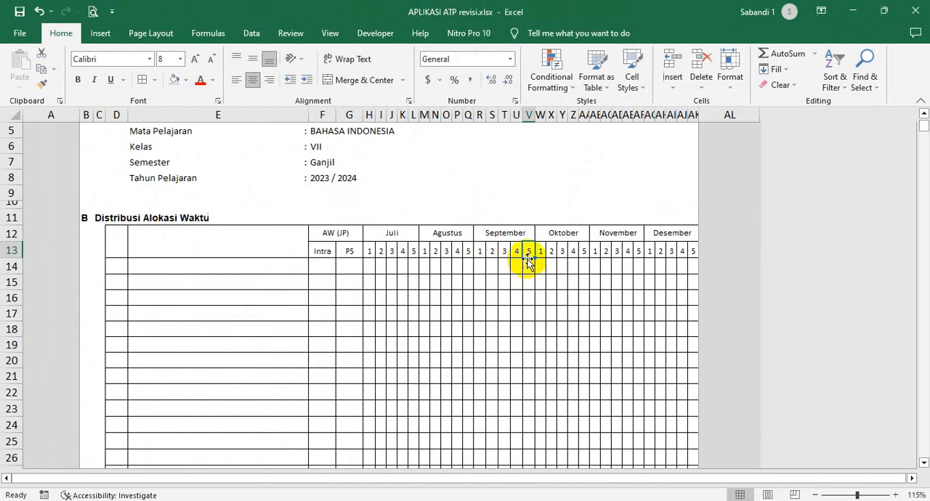
- Return to the home sheet and look over its menu links, Catatan notes and Alokasi Waktu links
left_click(380, 145)
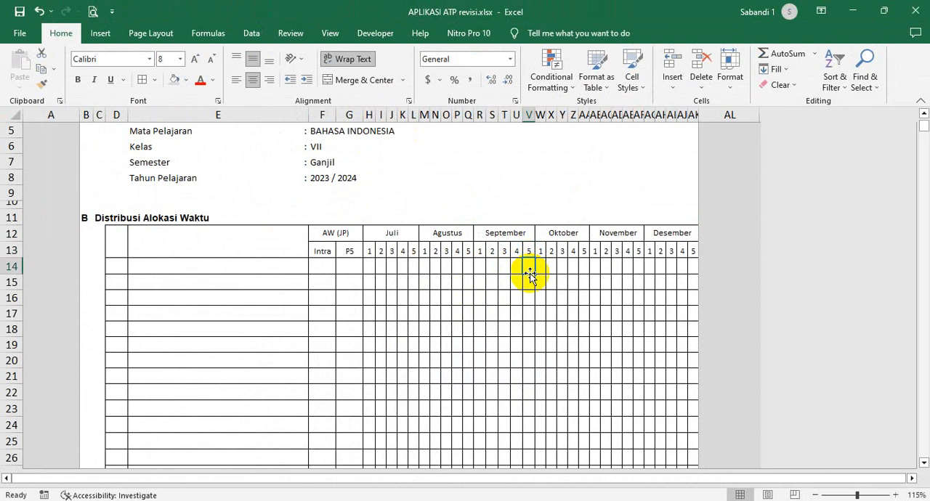
scroll(530, 274, "up", 2)
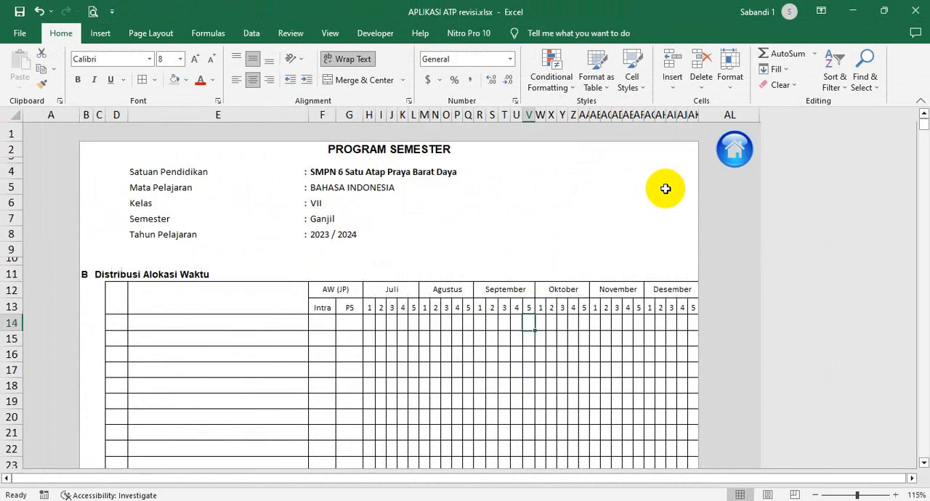
left_click(735, 152)
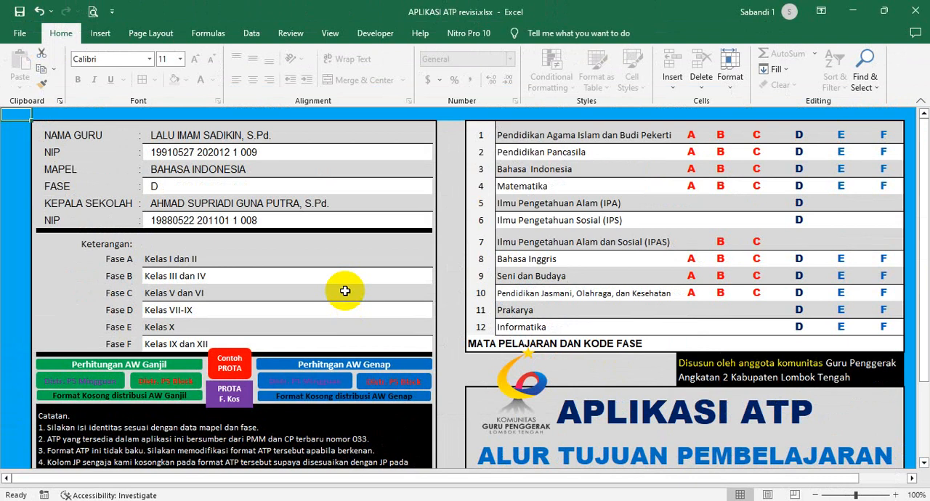
scroll(346, 291, "down", 1)
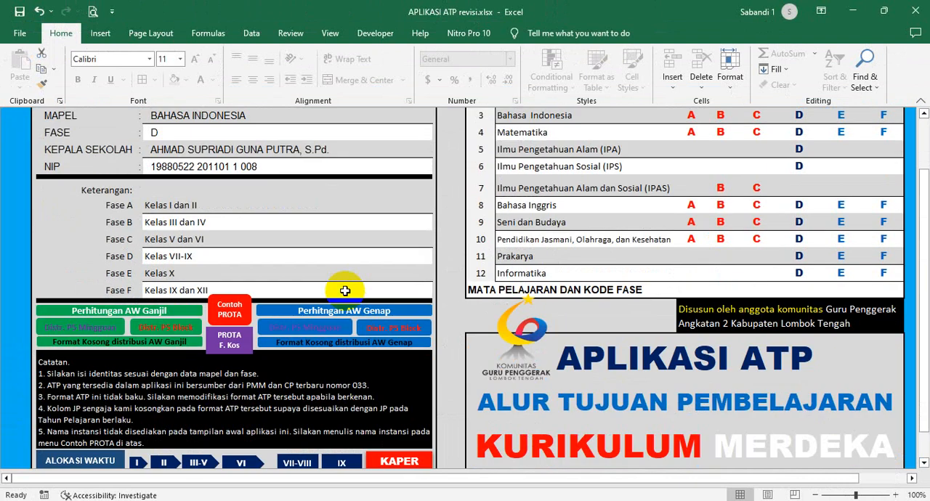
scroll(346, 291, "down", 1)
scroll(345, 291, "up", 2)
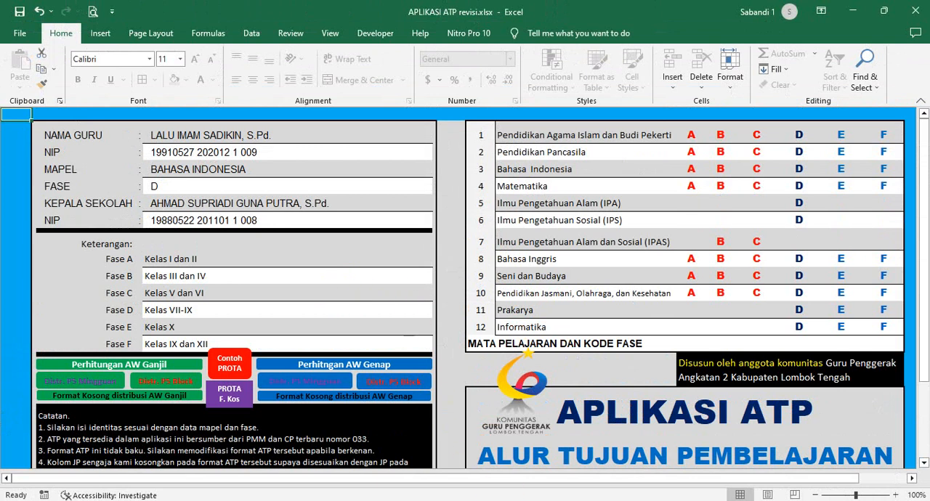
- Switch to the APLIKASI KD K13 SD-SMP_lengkap.xlsx workbook and look over its SD and SMP start page
mouse_move(512, 500)
left_click(642, 485)
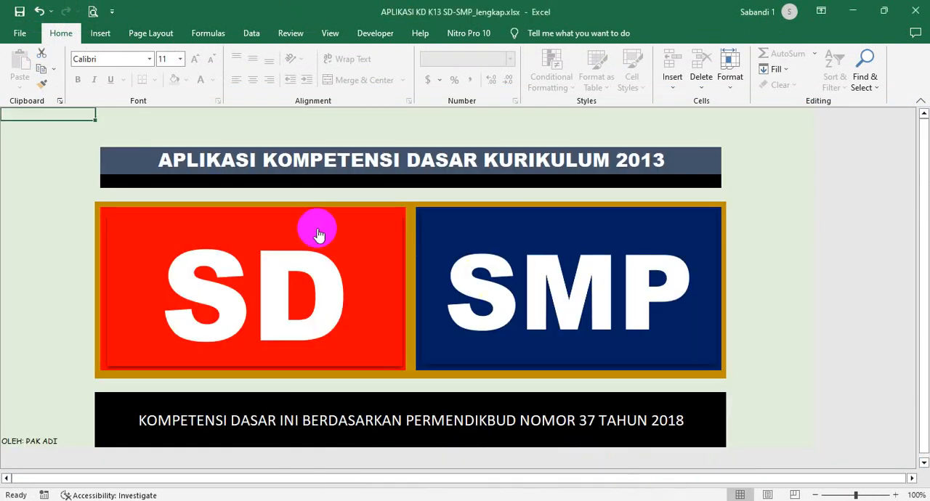
left_click(505, 191)
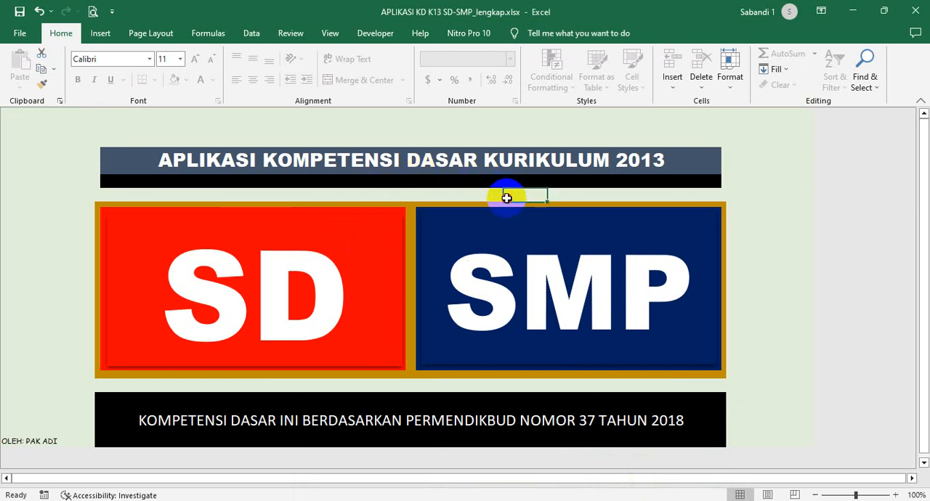
left_click(427, 195)
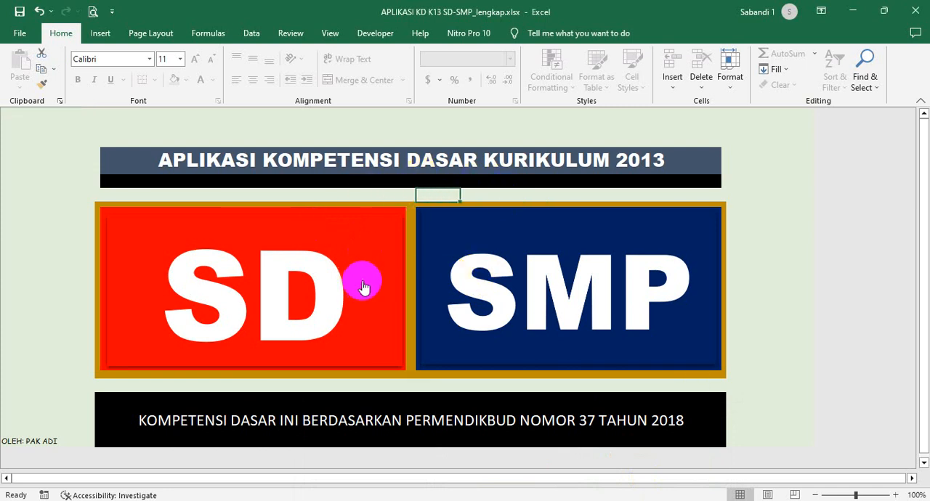
- Open the SD section's Kelas 2 Bahasa Indonesia Ganjil sheet, look over its competency list, and return to the start page
left_click(301, 278)
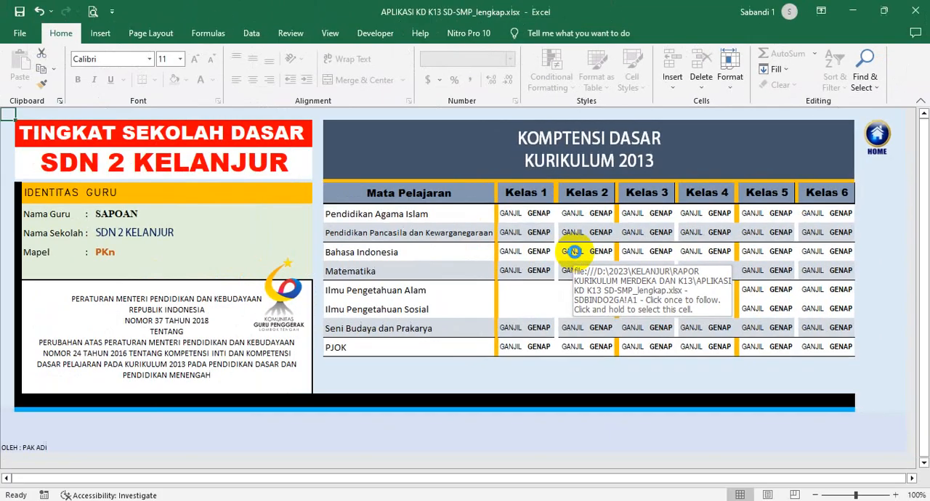
left_click(465, 255)
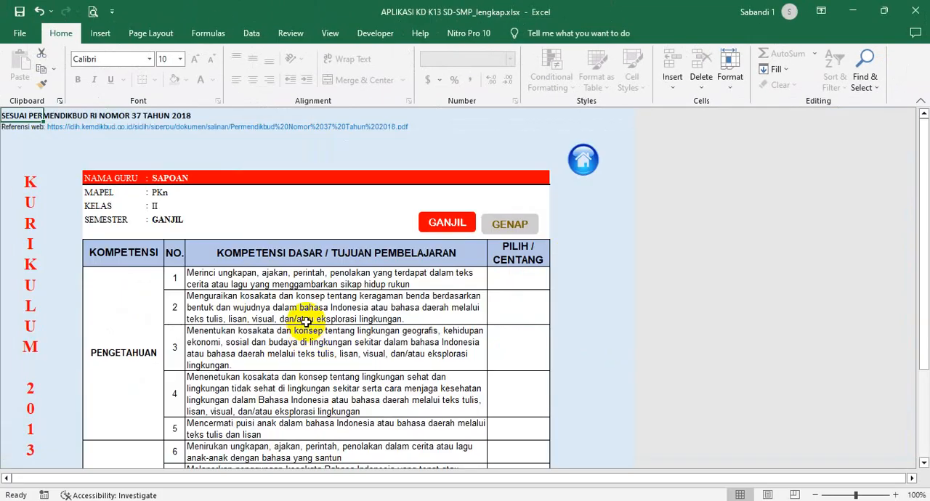
scroll(307, 322, "down", 3)
scroll(306, 375, "up", 5)
left_click(584, 159)
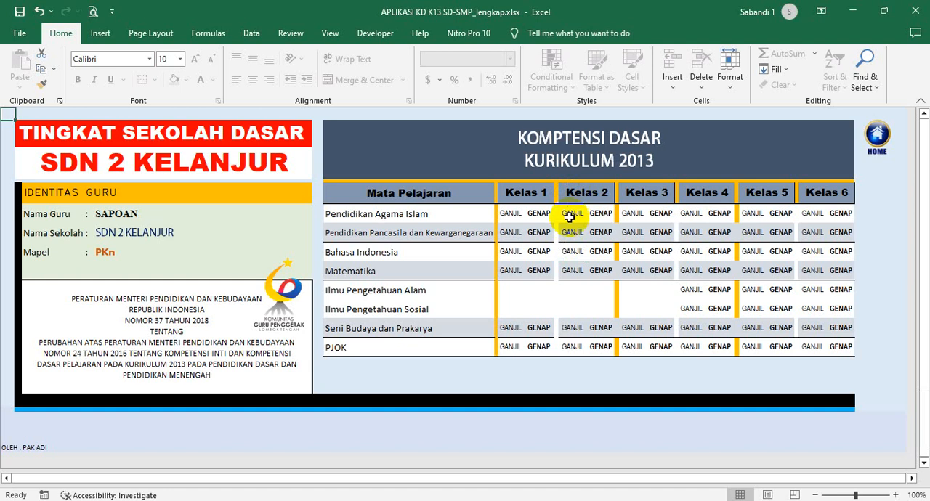
left_click(845, 142)
- Open the SMP section's Kelas VIII Bahasa Indonesia Ganjil sheet and select competency entries 1 to 20 in the Tujuan Pembelajaran column
left_click(656, 276)
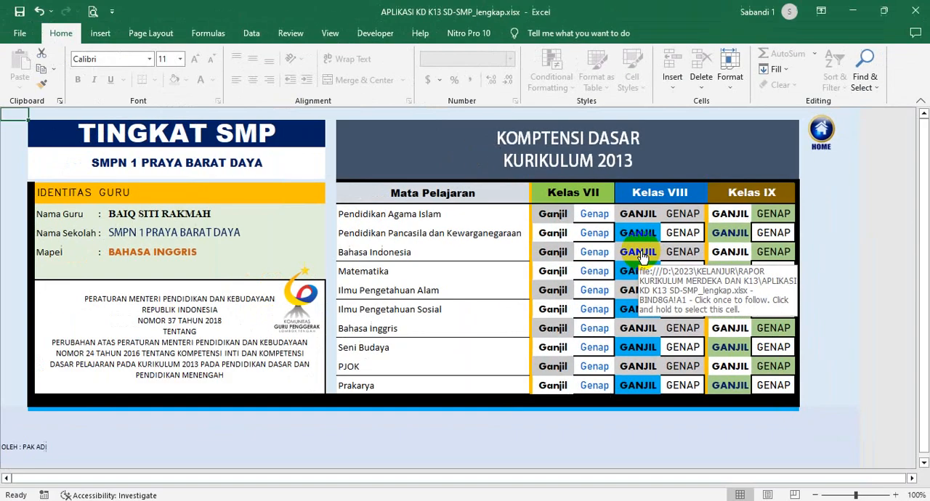
left_click(567, 347)
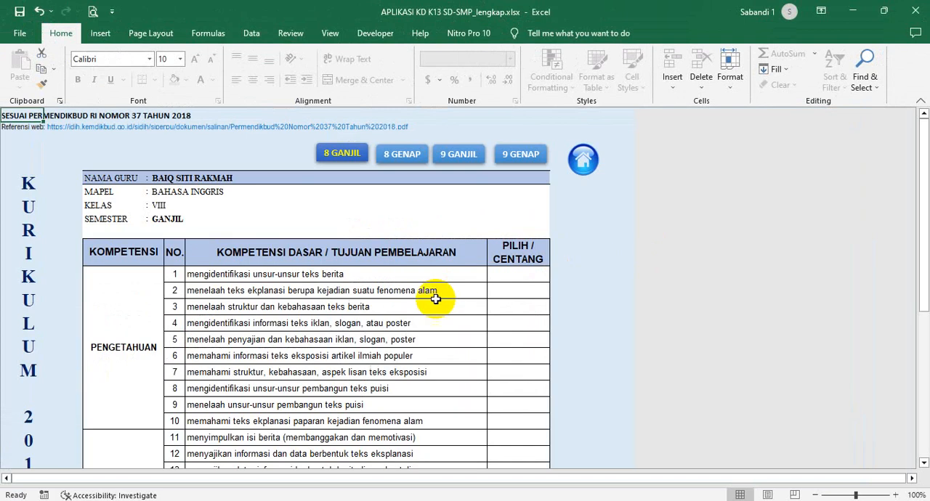
scroll(322, 295, "down", 4)
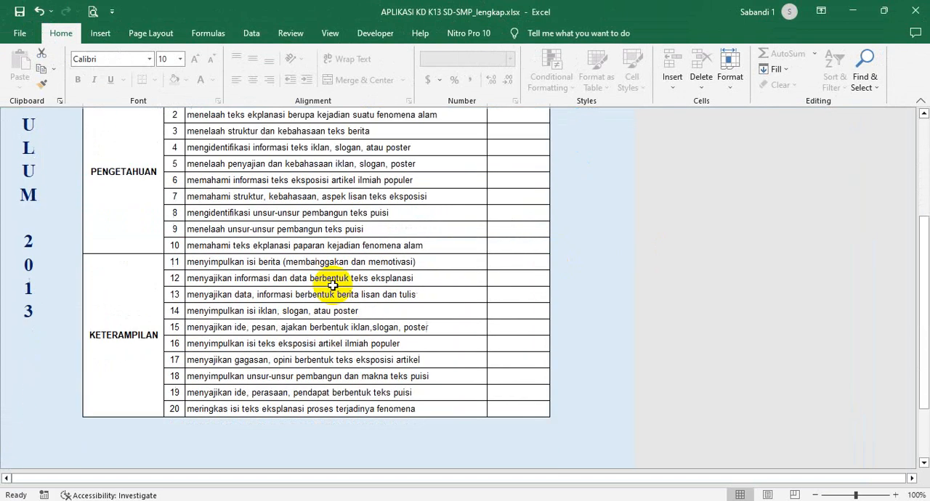
scroll(328, 284, "up", 2)
left_click_drag(277, 181, 282, 460)
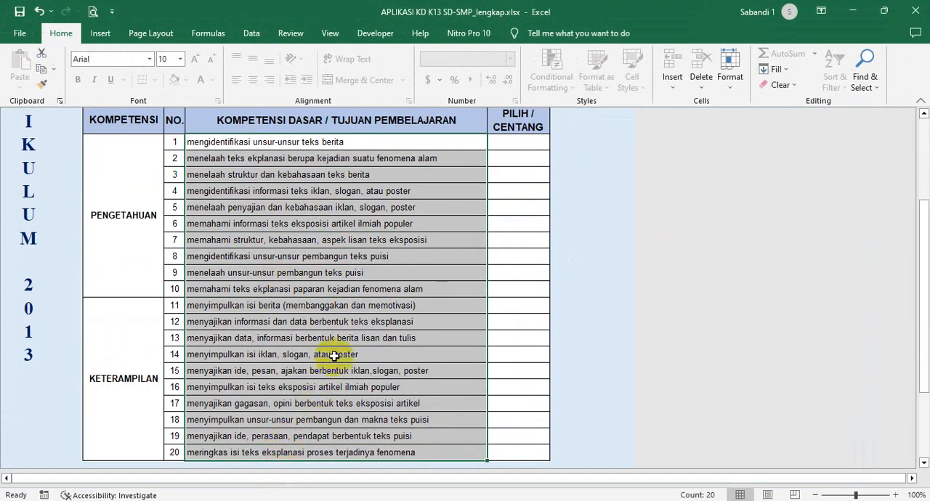
right_click(338, 330)
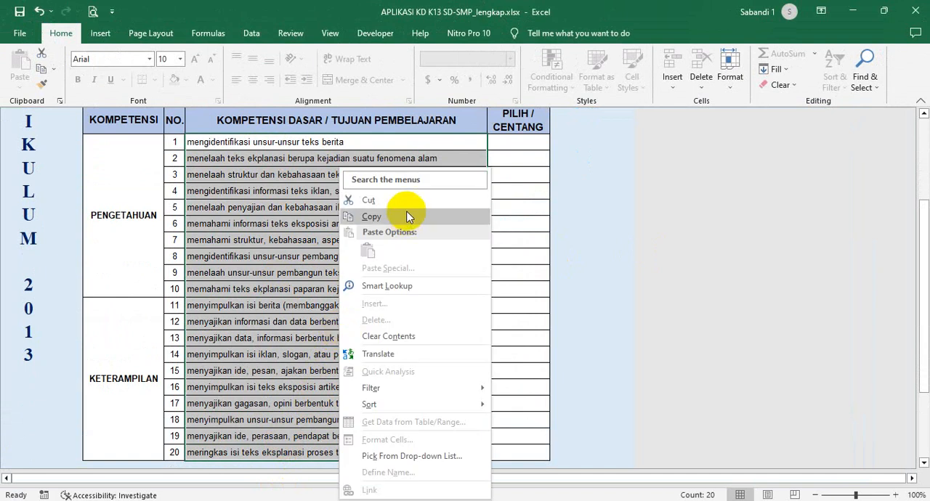
scroll(295, 240, "up", 3)
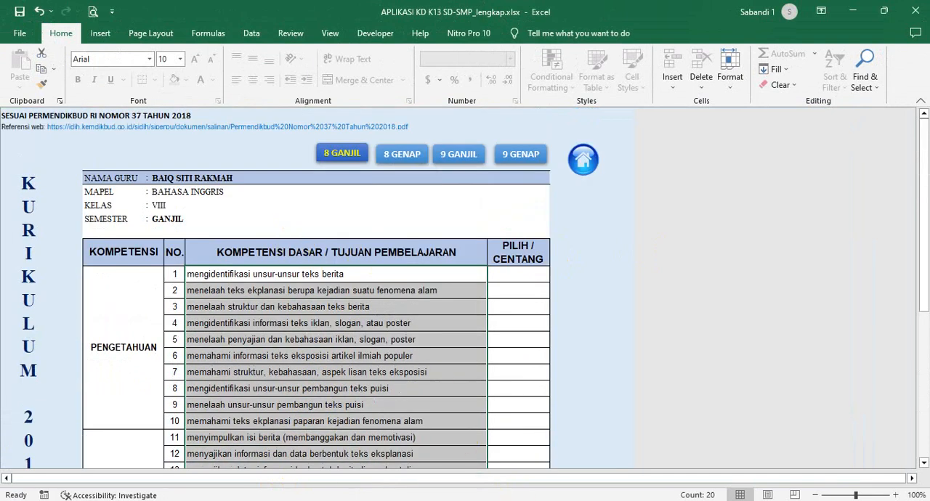
- Switch back to APLIKASI ATP revisi.xlsx, look over the blank Ganjil time distribution format, and return to the home sheet
mouse_move(482, 491)
left_click(389, 455)
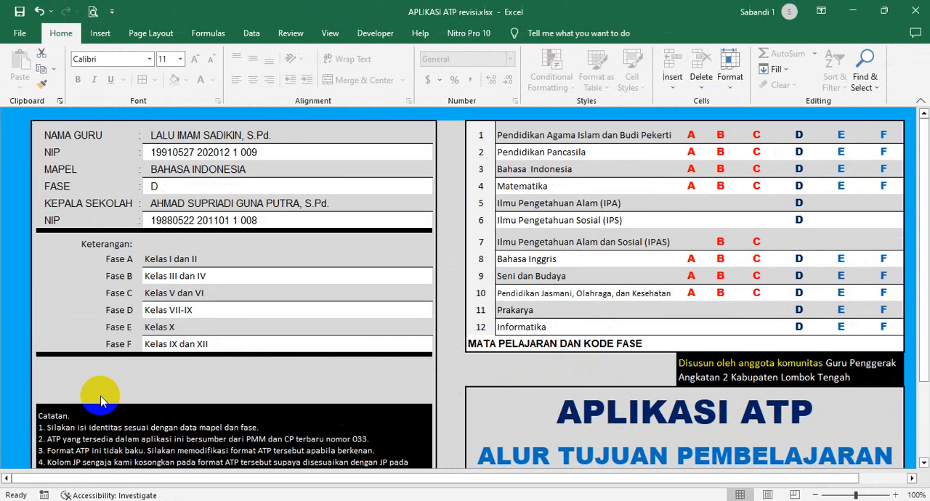
left_click(204, 301)
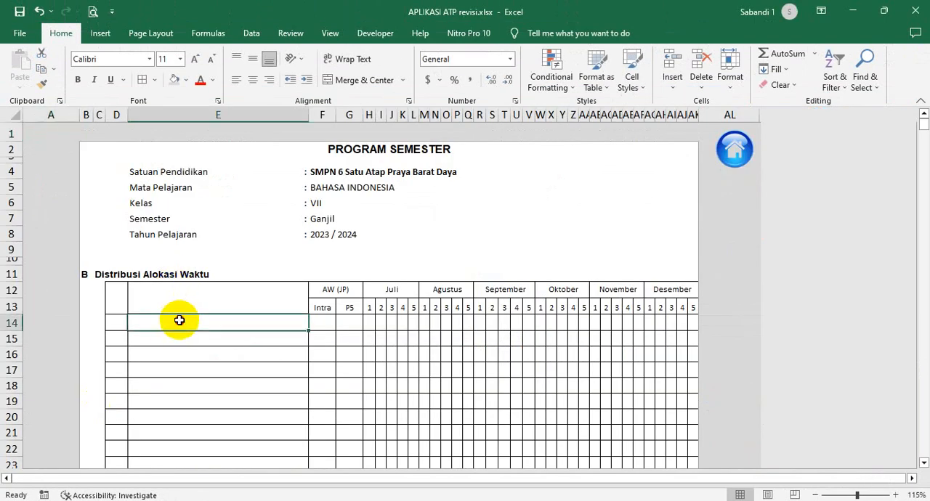
scroll(199, 333, "down", 1)
scroll(200, 332, "down", 1)
scroll(199, 333, "up", 2)
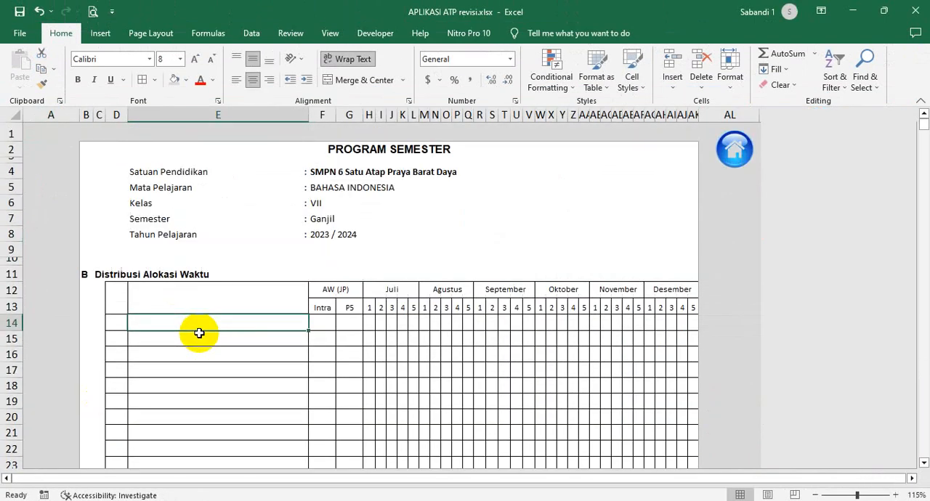
left_click(734, 149)
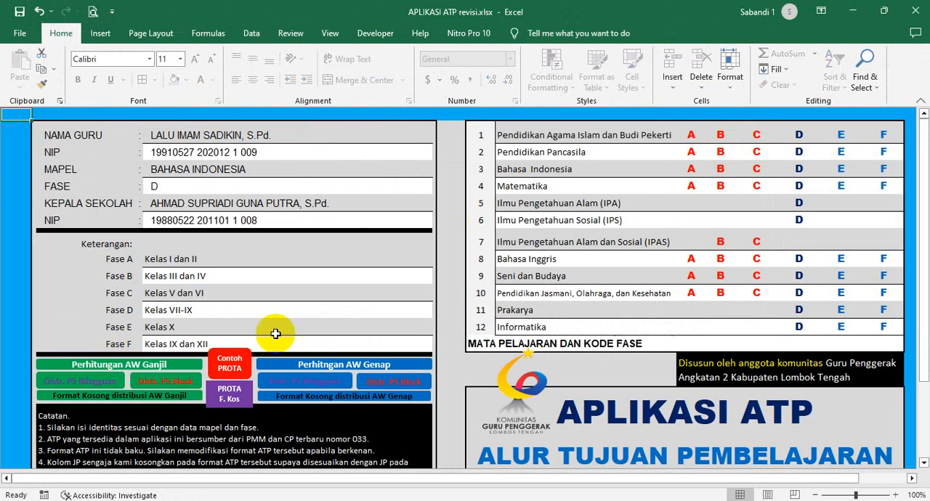
- Open the blank PROTA format, highlight the empty Tujuan Pembelajaran cells for the Ganjil semester, and return to the home sheet
scroll(166, 383, "down", 1)
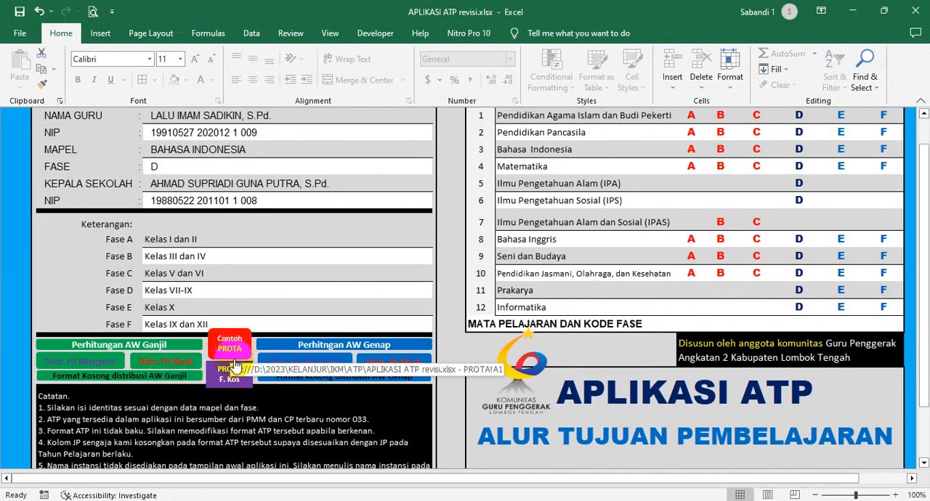
left_click(223, 389)
scroll(281, 371, "down", 2)
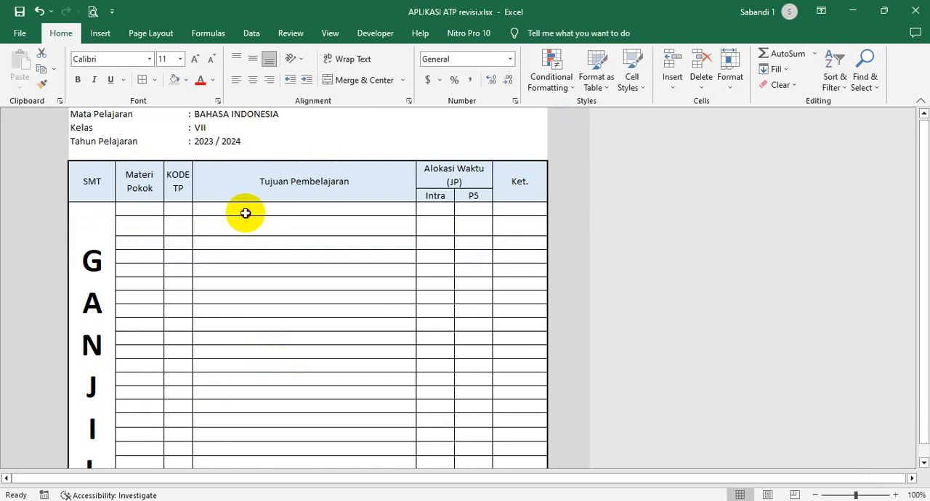
left_click_drag(244, 218, 258, 417)
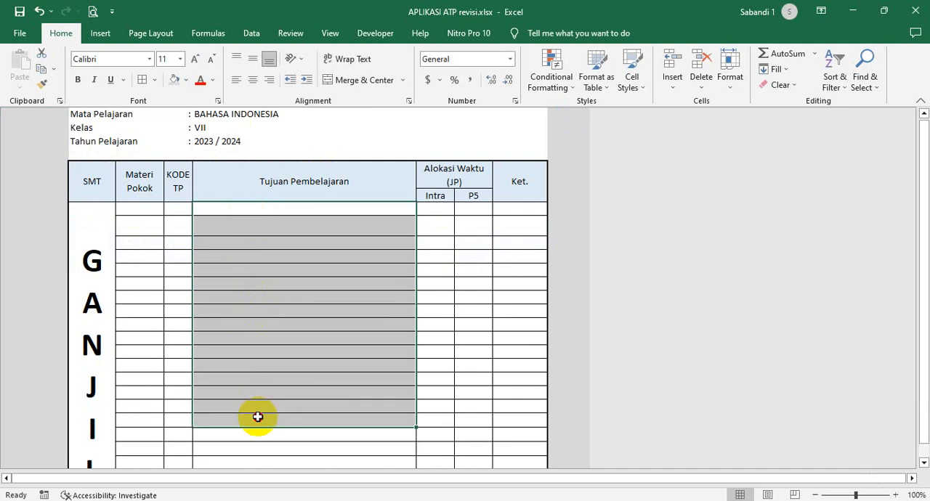
scroll(261, 407, "up", 2)
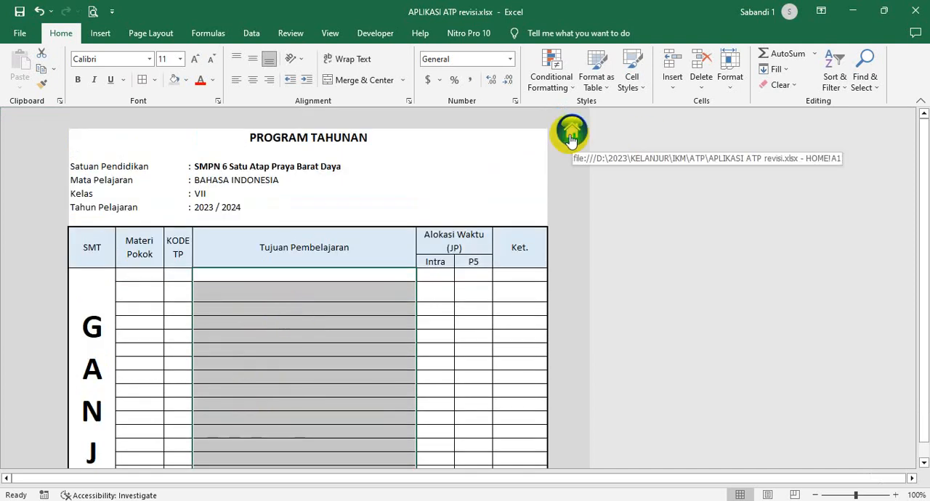
left_click(303, 310)
left_click(571, 138)
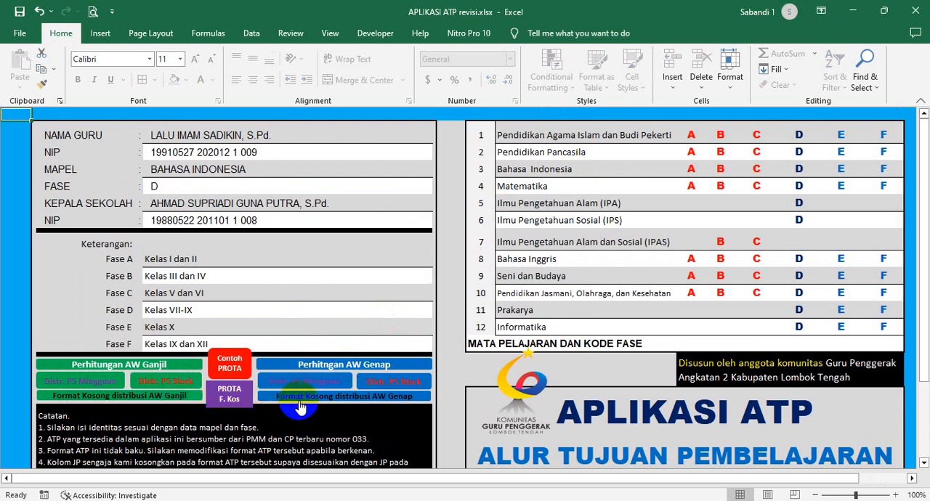
- Open the Ganjil time allocation calculation, select the Banyaknya Pekan values for Juli to Desember, and return to the home sheet
left_click(109, 364)
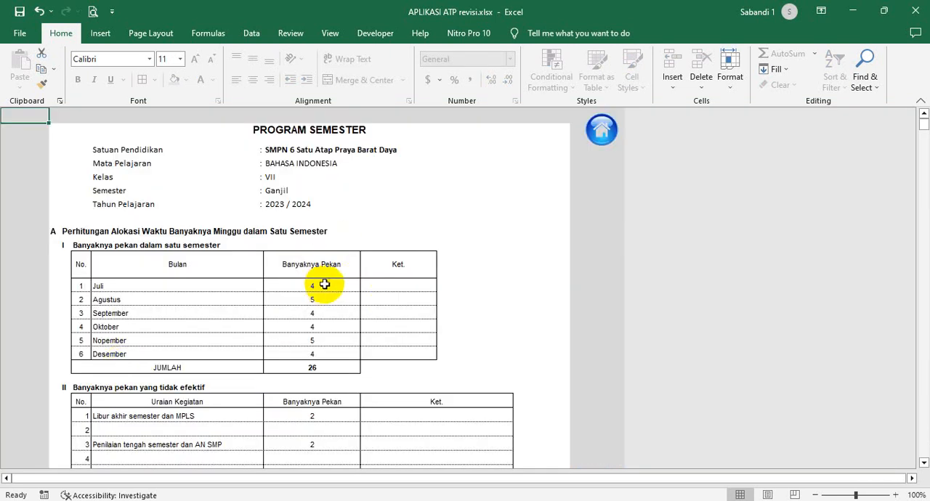
left_click_drag(324, 284, 326, 352)
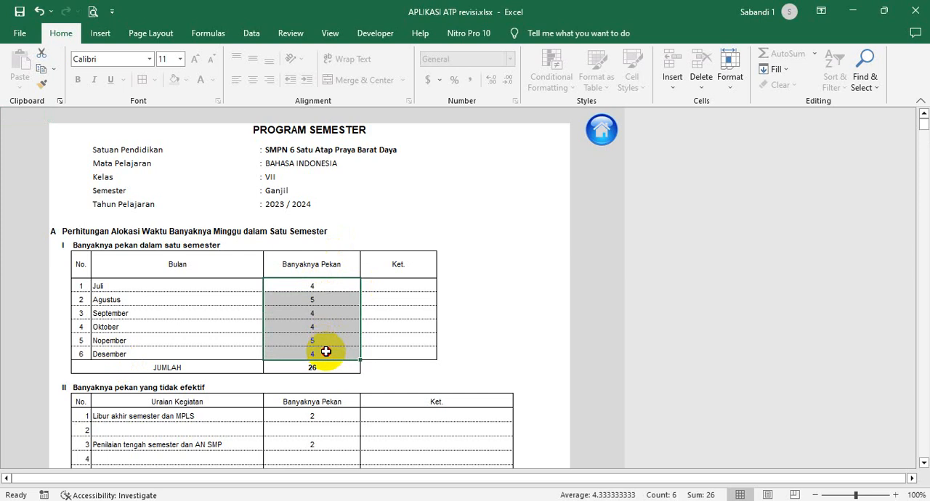
left_click(601, 130)
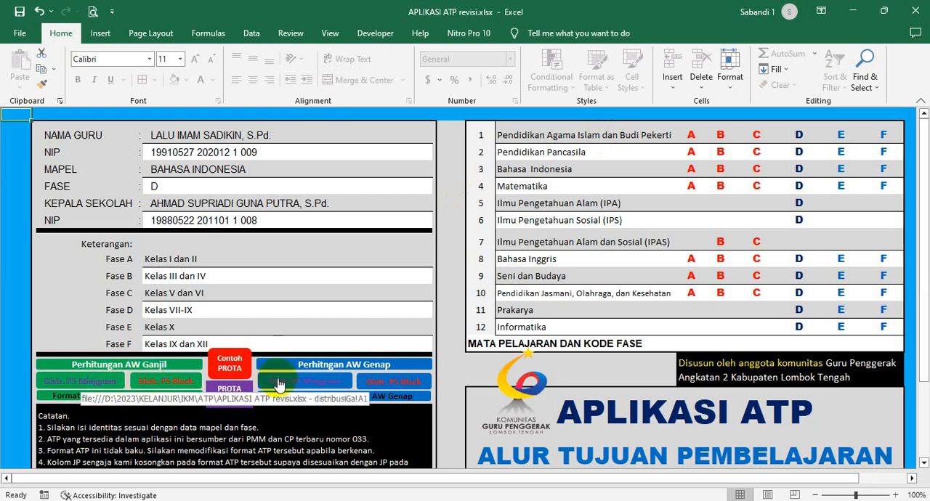
scroll(421, 348, "down", 2)
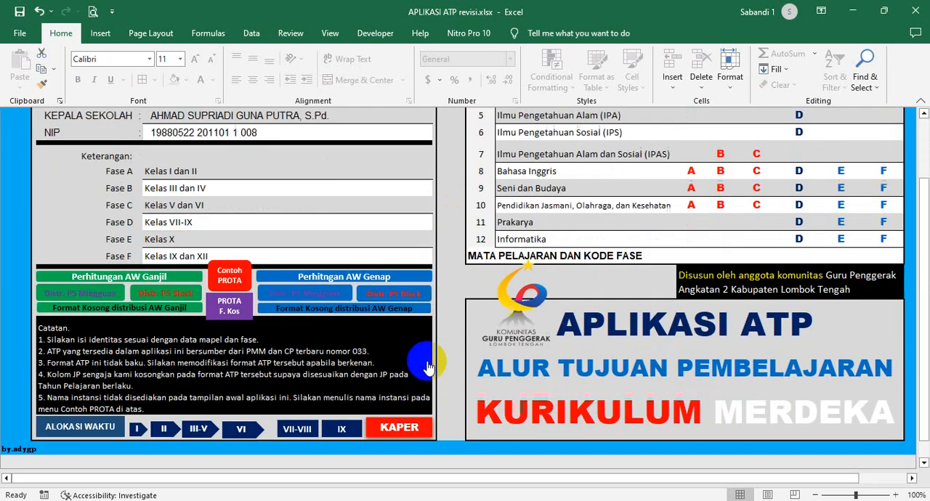
scroll(423, 342, "up", 2)
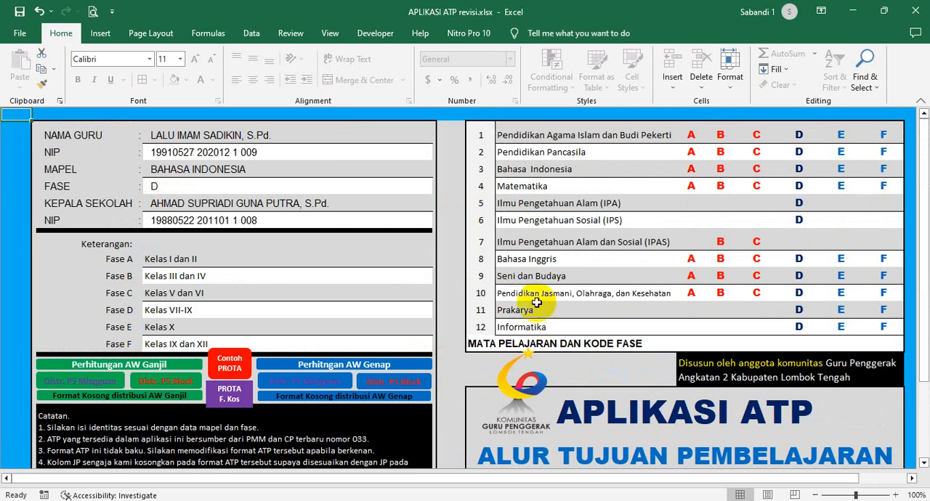
left_click(450, 239)
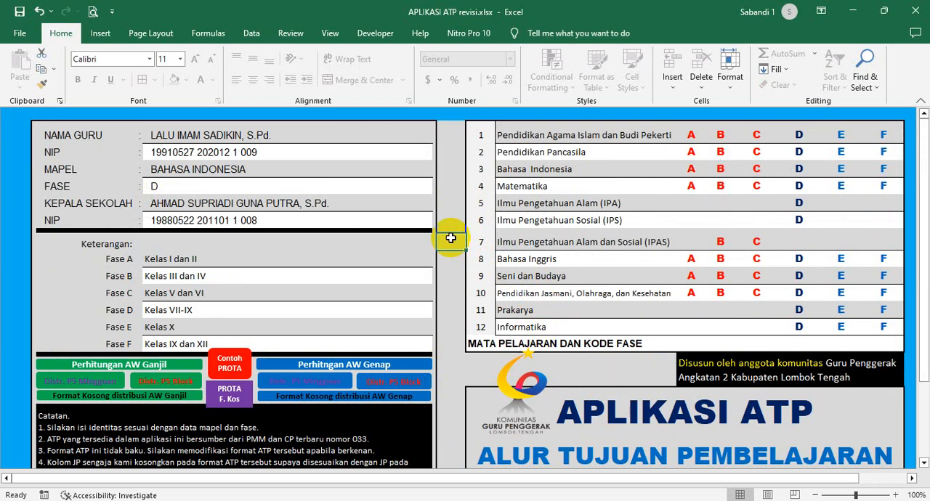
left_click(451, 263)
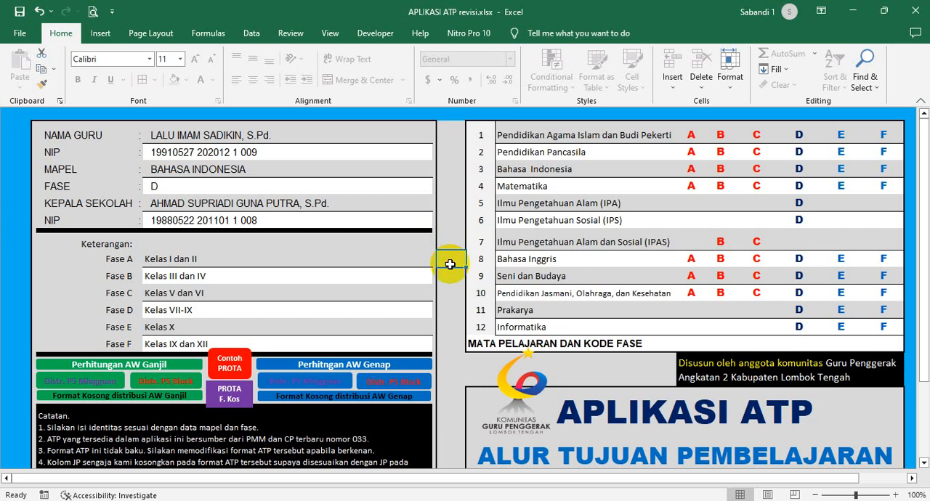
left_click(450, 274)
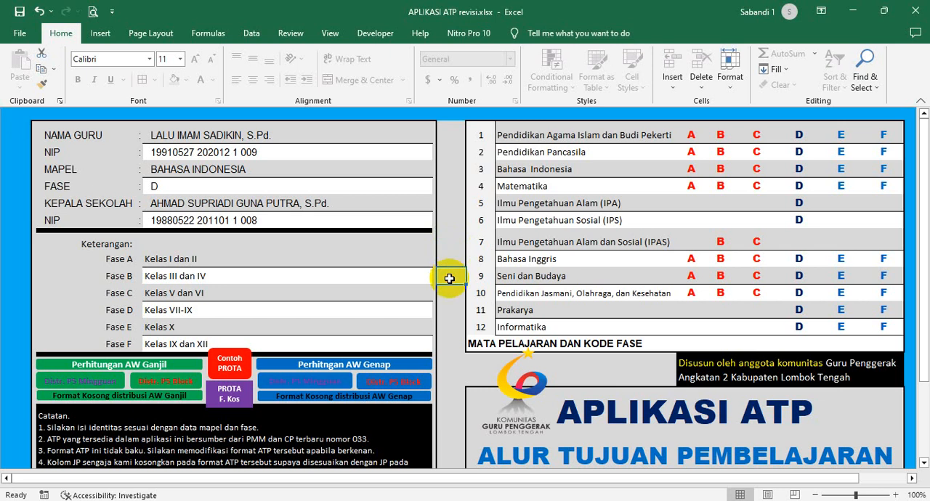